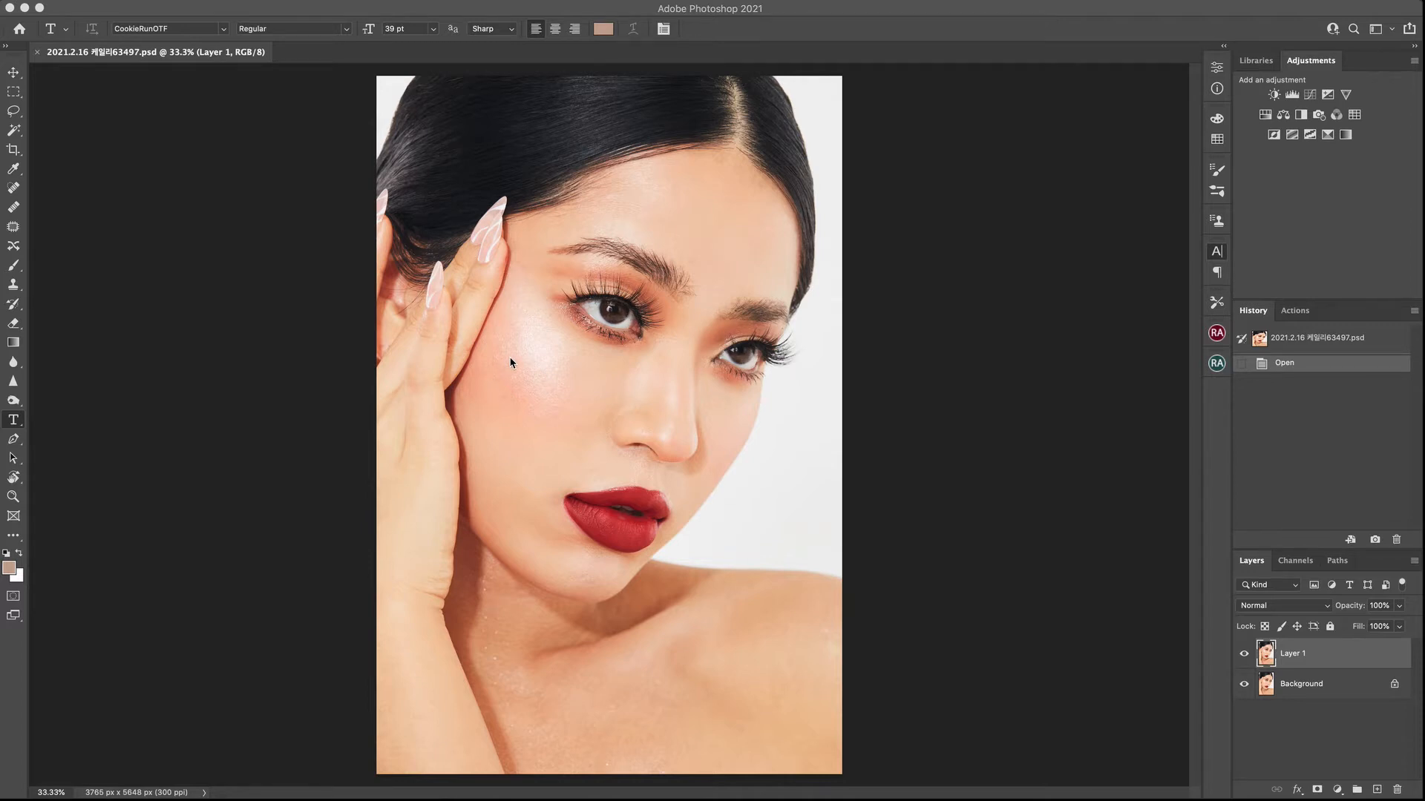
Remove the stray hairs above the outer half of the closer eyebrow with the Clone Stamp
{"action": "left_click", "coordinate": [568, 414]}
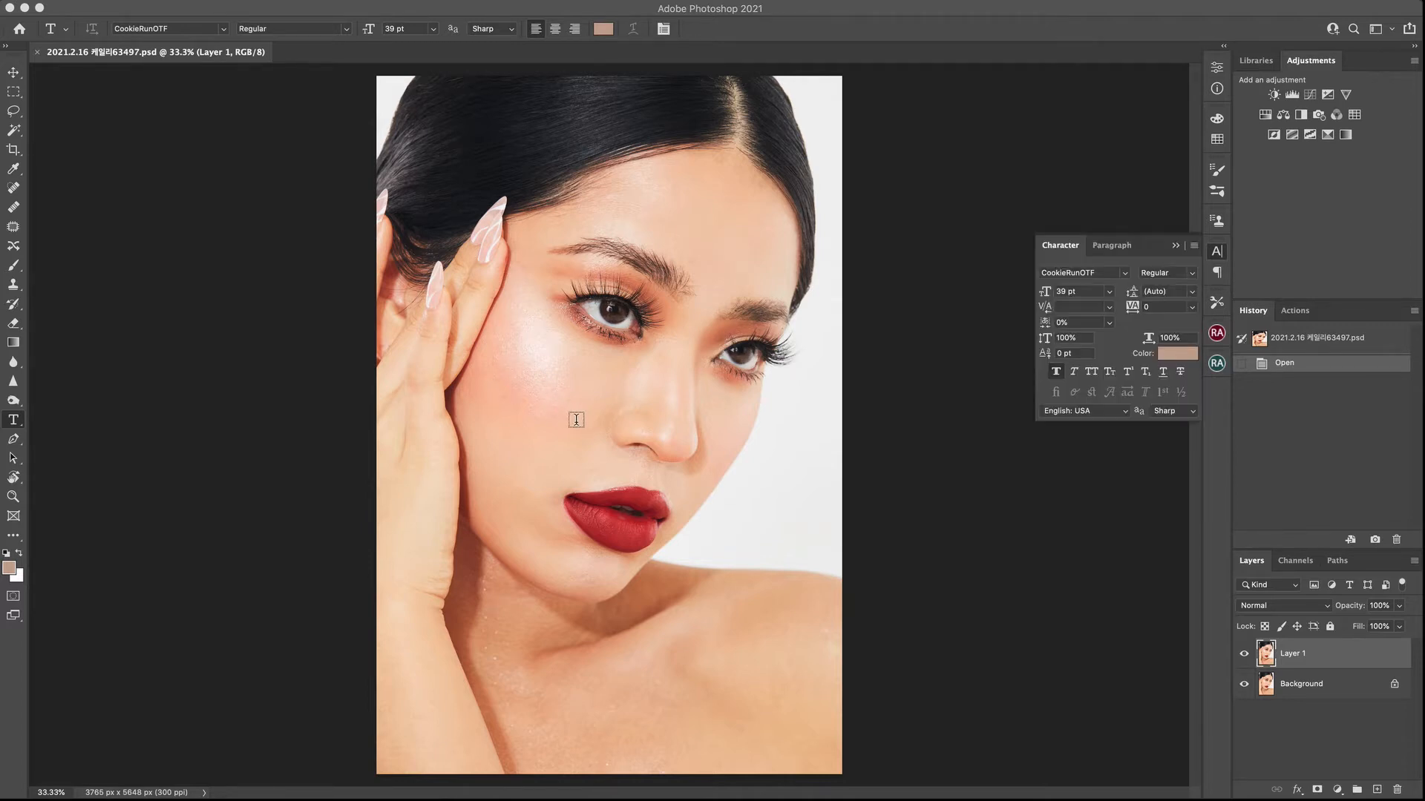
{"action": "key", "text": "z"}
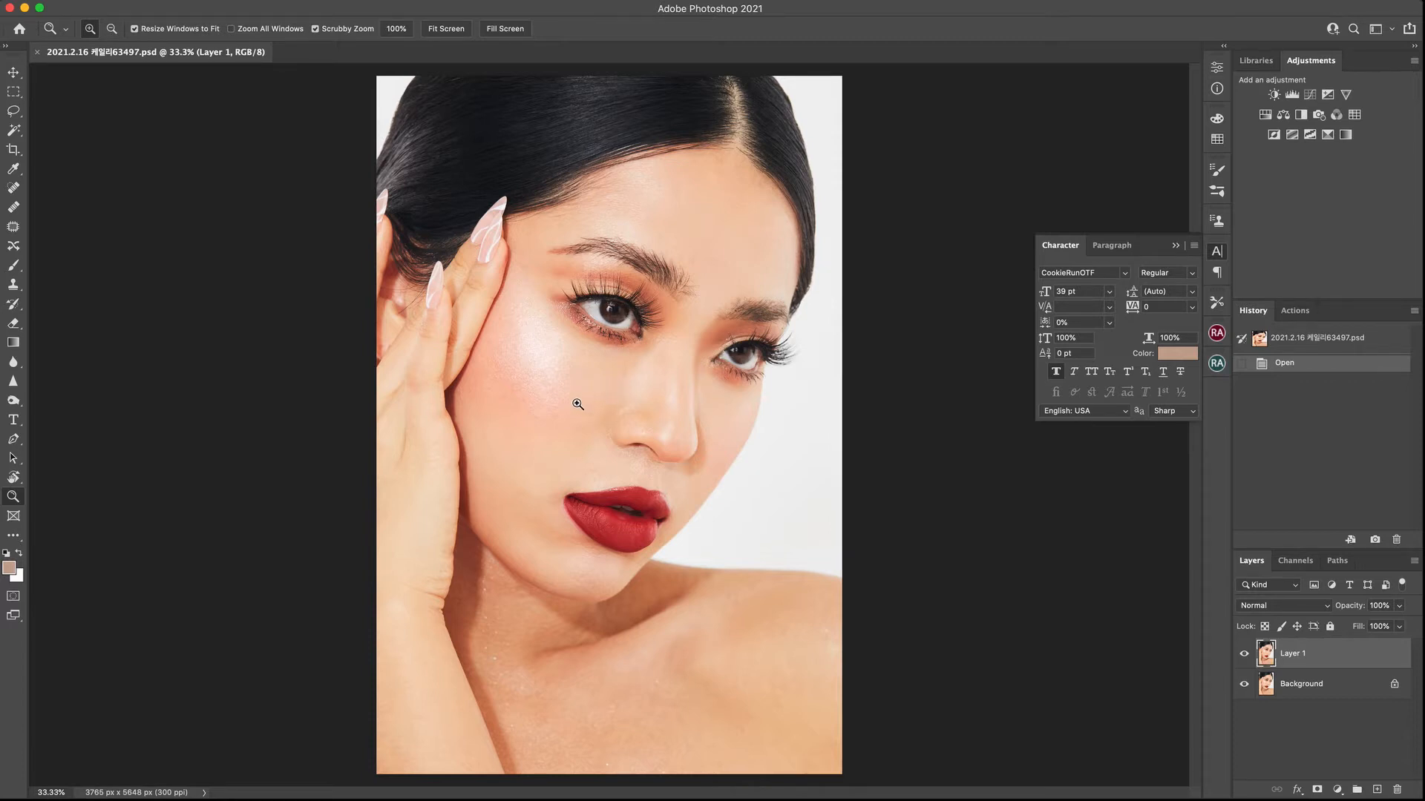
{"action": "mouse_move", "coordinate": [558, 377]}
{"action": "left_mouse_down"}
{"action": "mouse_move", "coordinate": [594, 380]}
{"action": "mouse_move", "coordinate": [558, 362]}
{"action": "left_mouse_up"}
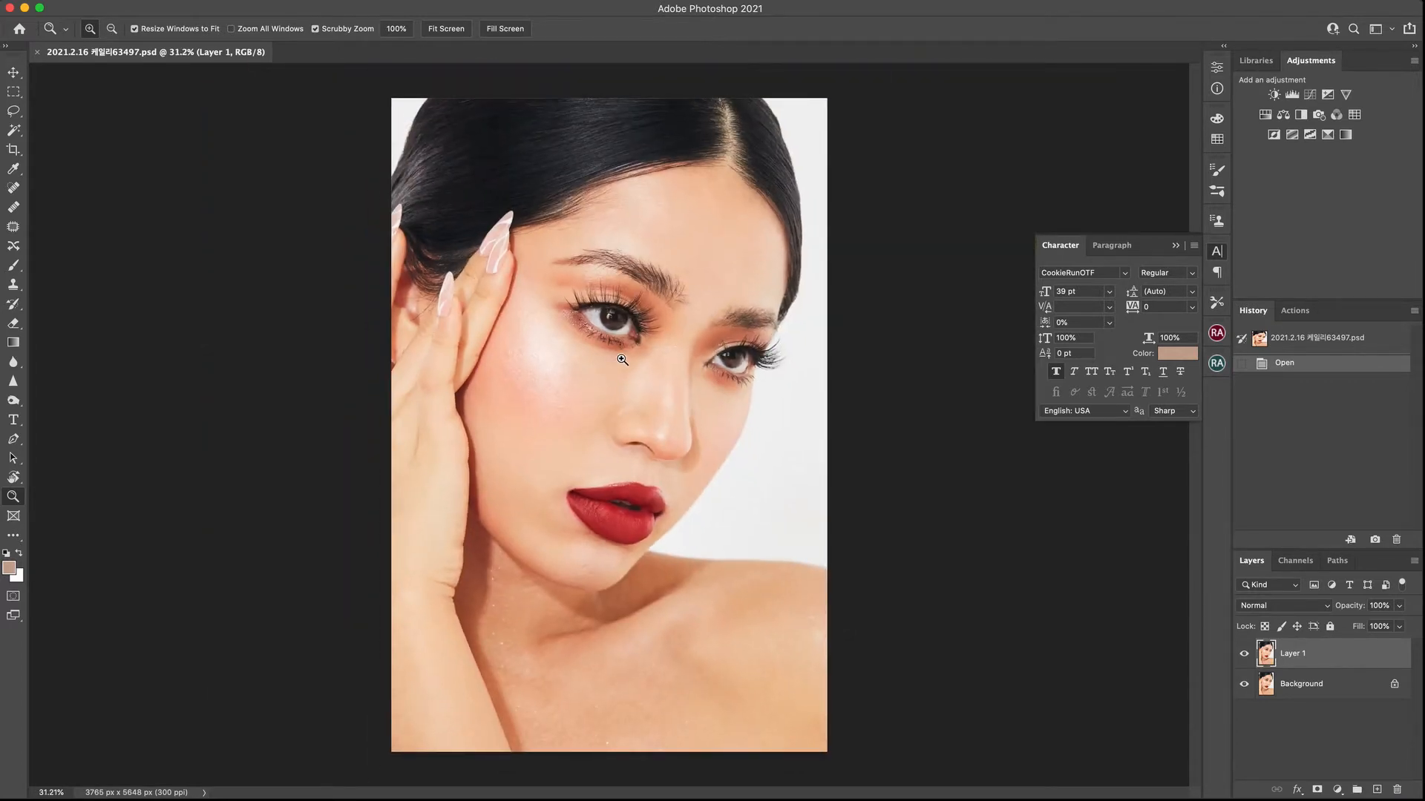
{"action": "left_click_drag", "start_coordinate": [622, 233], "coordinate": [710, 285]}
{"action": "mouse_move", "coordinate": [723, 428]}
{"action": "left_mouse_down"}
{"action": "mouse_move", "coordinate": [725, 331]}
{"action": "mouse_move", "coordinate": [737, 396]}
{"action": "mouse_move", "coordinate": [768, 421]}
{"action": "left_mouse_up"}
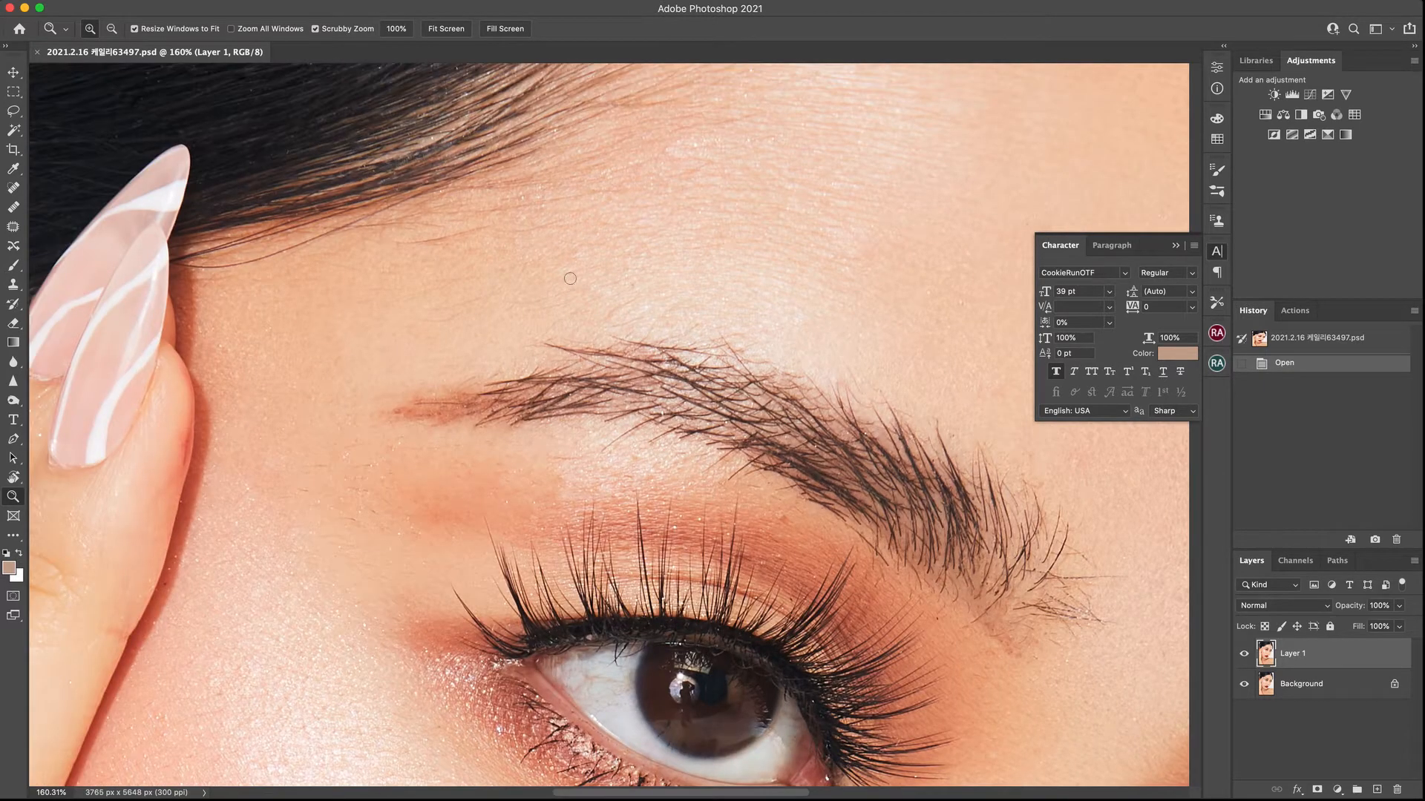
{"action": "key", "text": "s"}
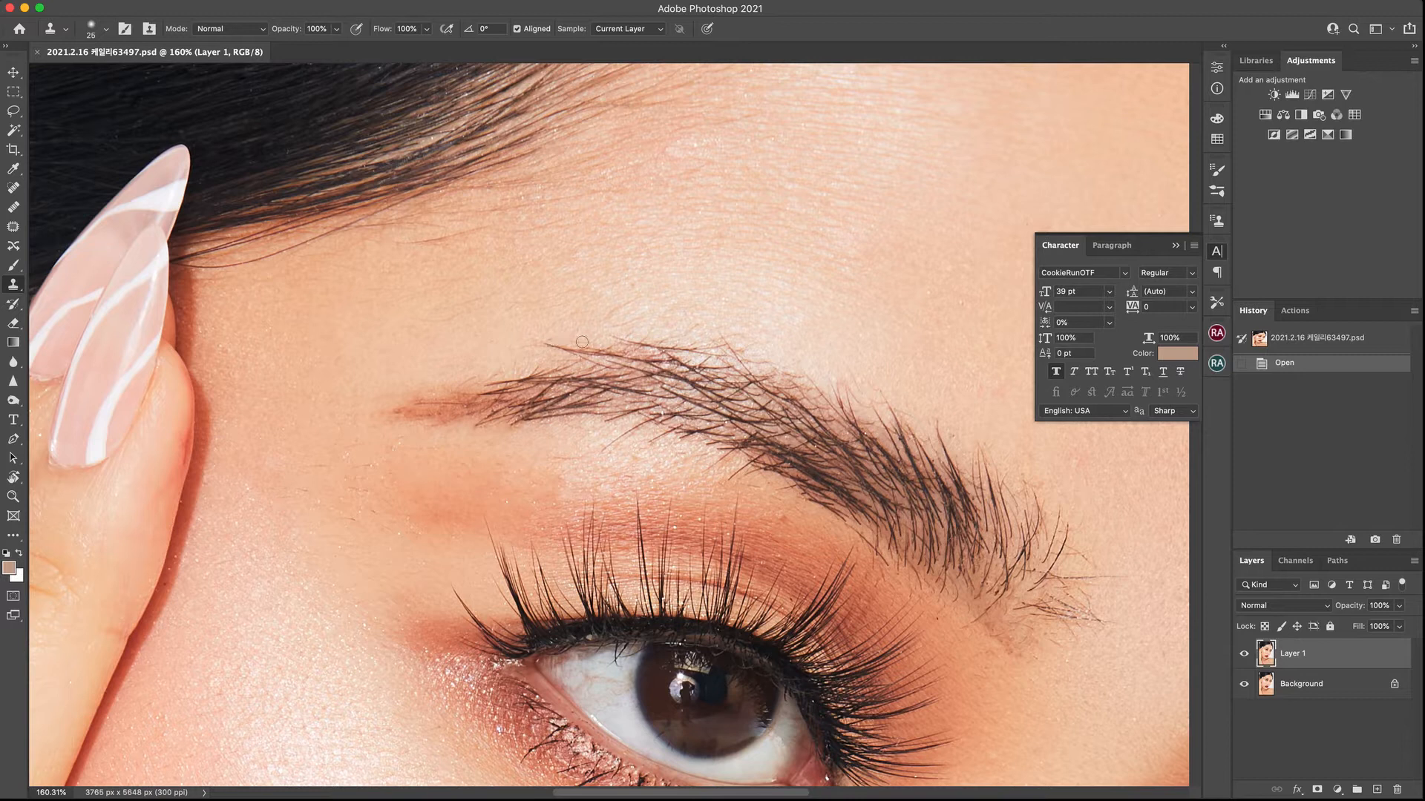
{"action": "left_click", "coordinate": [534, 346]}
{"action": "left_click", "coordinate": [594, 343]}
{"action": "left_click", "coordinate": [622, 336]}
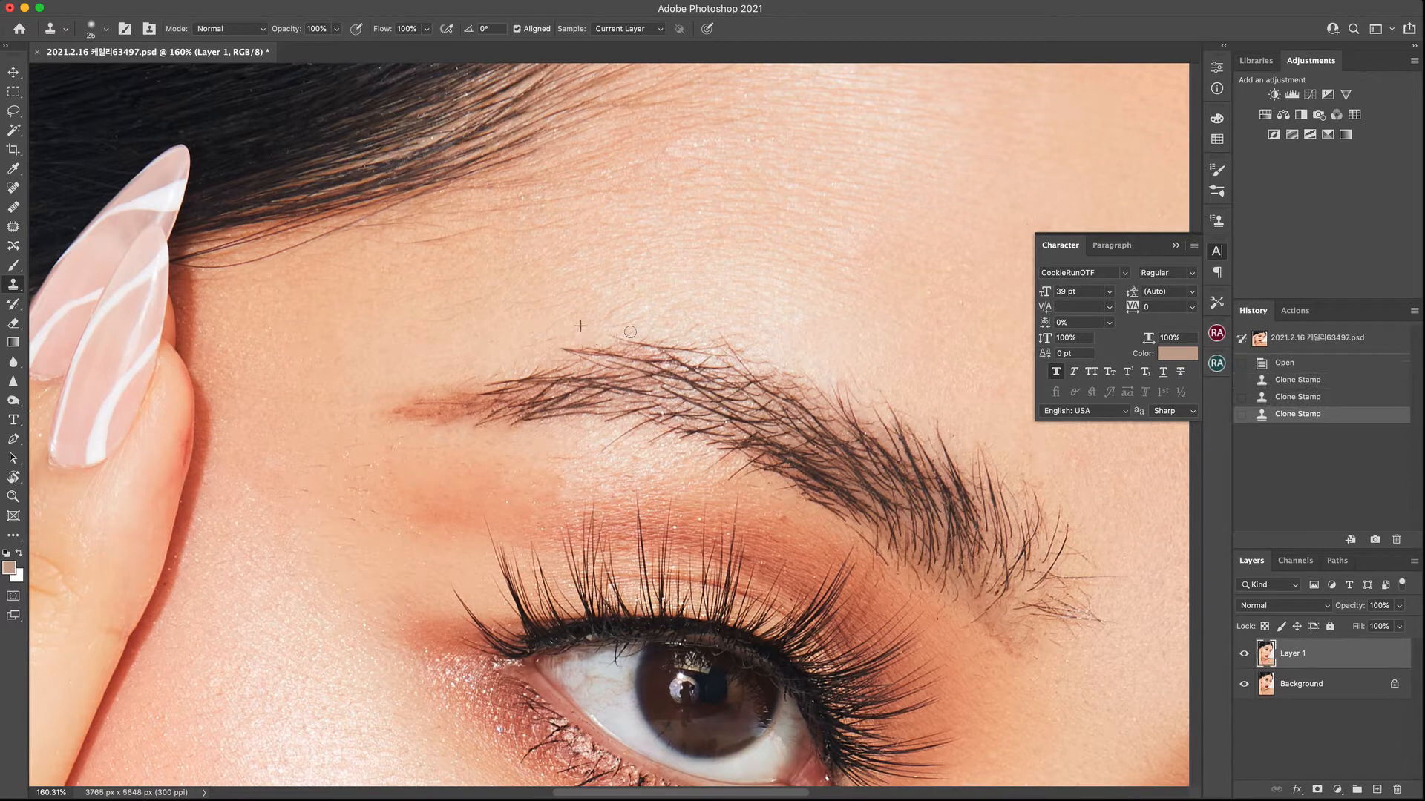
{"action": "left_click", "coordinate": [621, 333]}
{"action": "left_click", "coordinate": [587, 339]}
Clone clean skin over the stray hairs along the eyebrow's upper edge, from the arch toward the inner end
{"action": "left_click", "coordinate": [725, 328]}
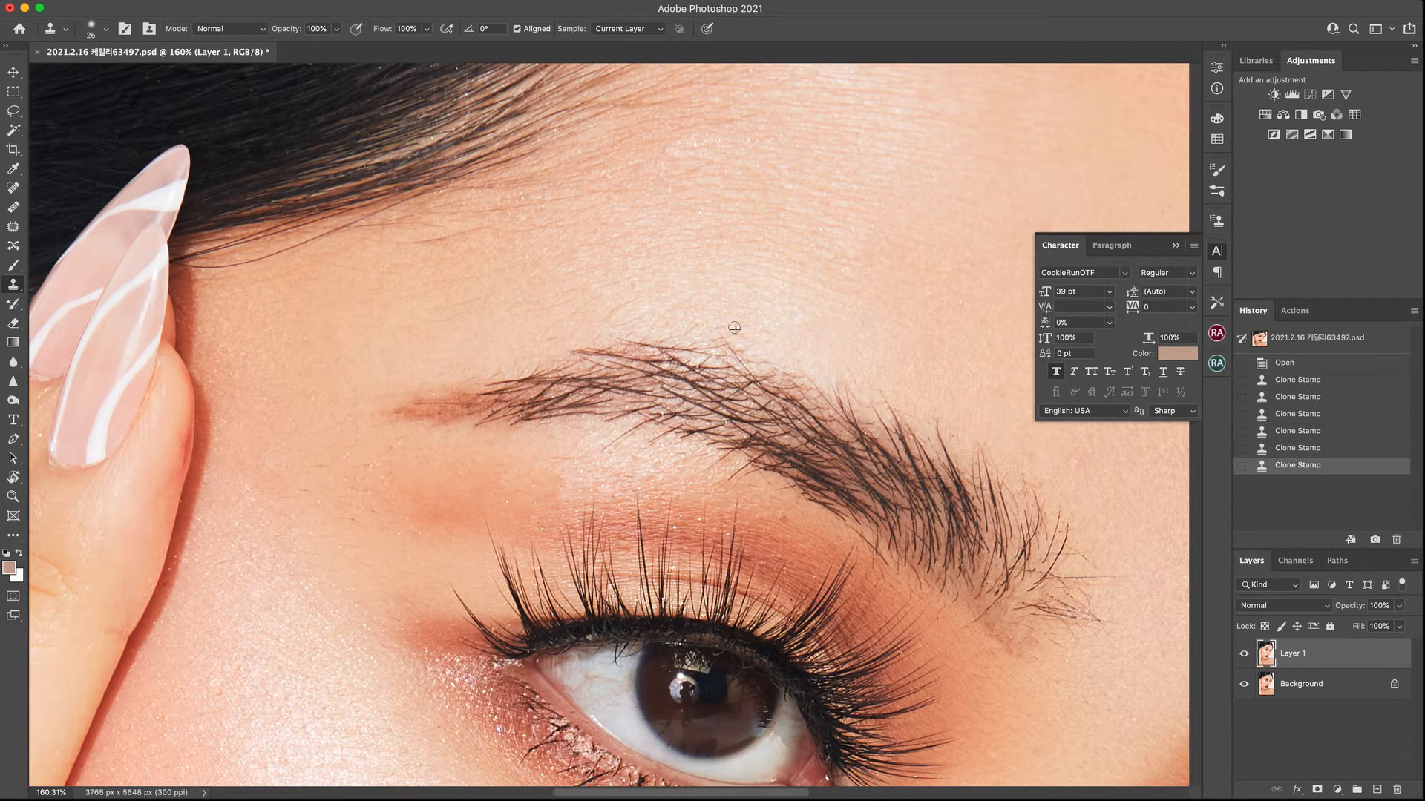
{"action": "left_click", "coordinate": [790, 371]}
{"action": "scroll", "coordinate": [747, 301], "scroll_direction": "right", "scroll_amount": 5}
{"action": "scroll", "coordinate": [747, 301], "scroll_direction": "down", "scroll_amount": 3}
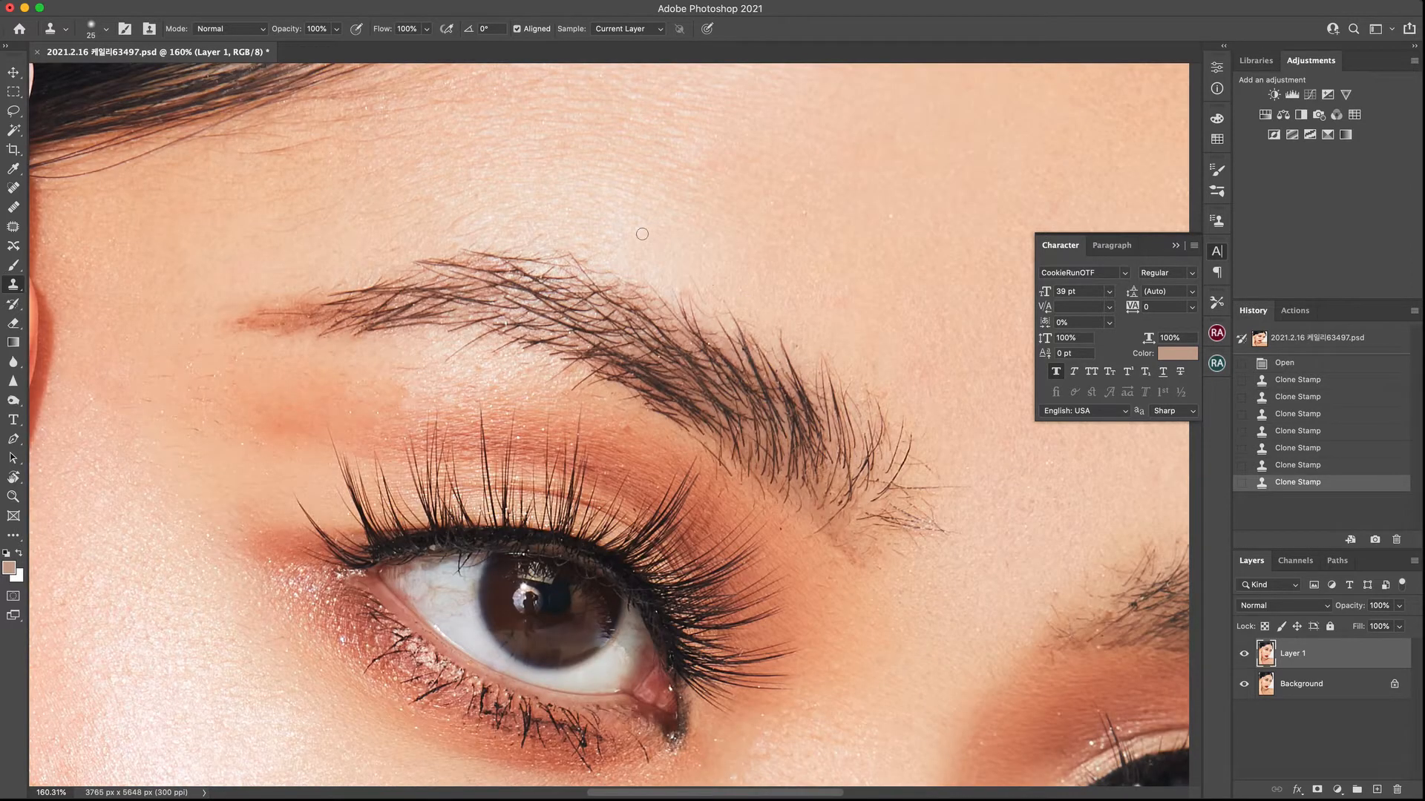
{"action": "left_click", "coordinate": [722, 296]}
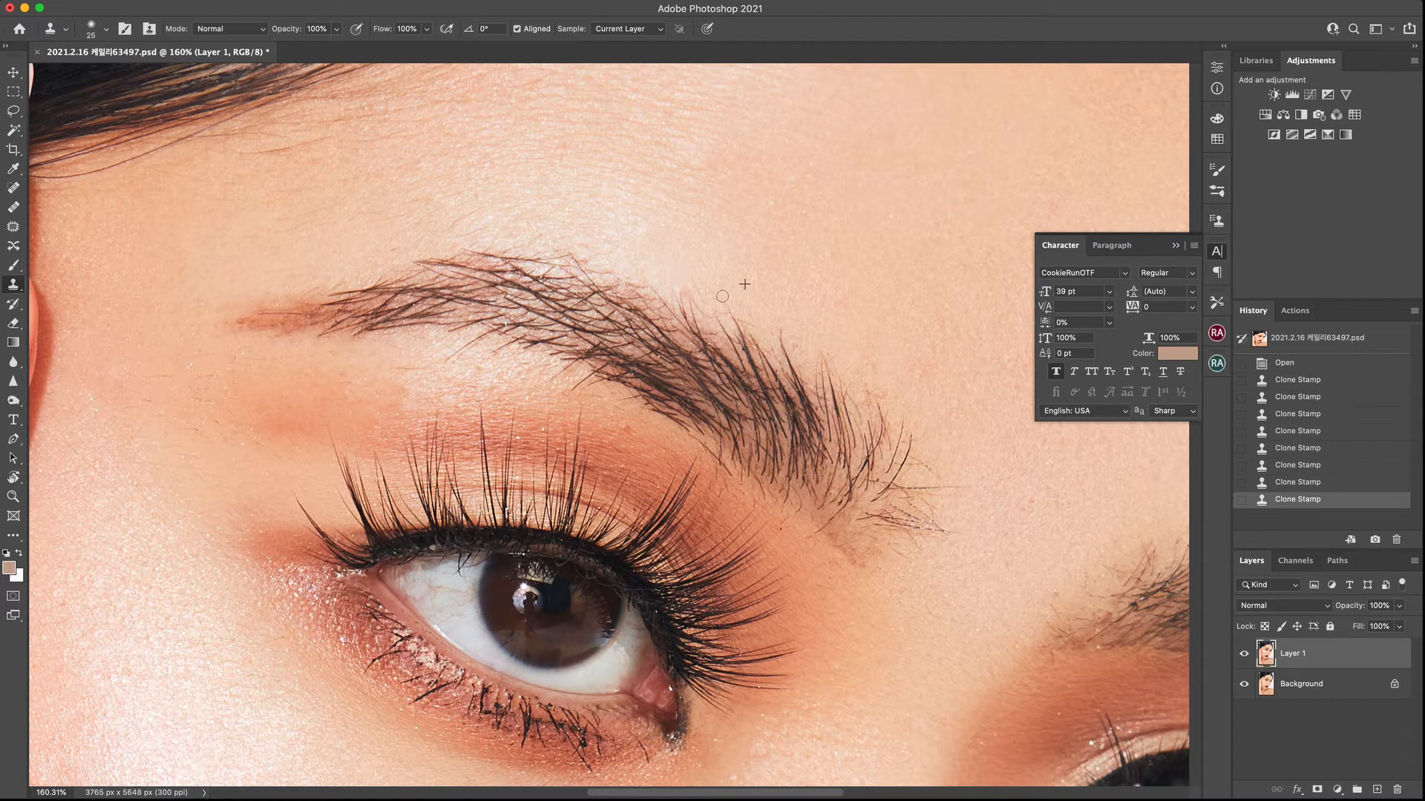
{"action": "scroll", "coordinate": [727, 334], "scroll_direction": "right", "scroll_amount": 2}
{"action": "scroll", "coordinate": [727, 334], "scroll_direction": "down", "scroll_amount": 1}
{"action": "left_click_drag", "start_coordinate": [690, 336], "coordinate": [788, 367]}
{"action": "left_click", "coordinate": [764, 469]}
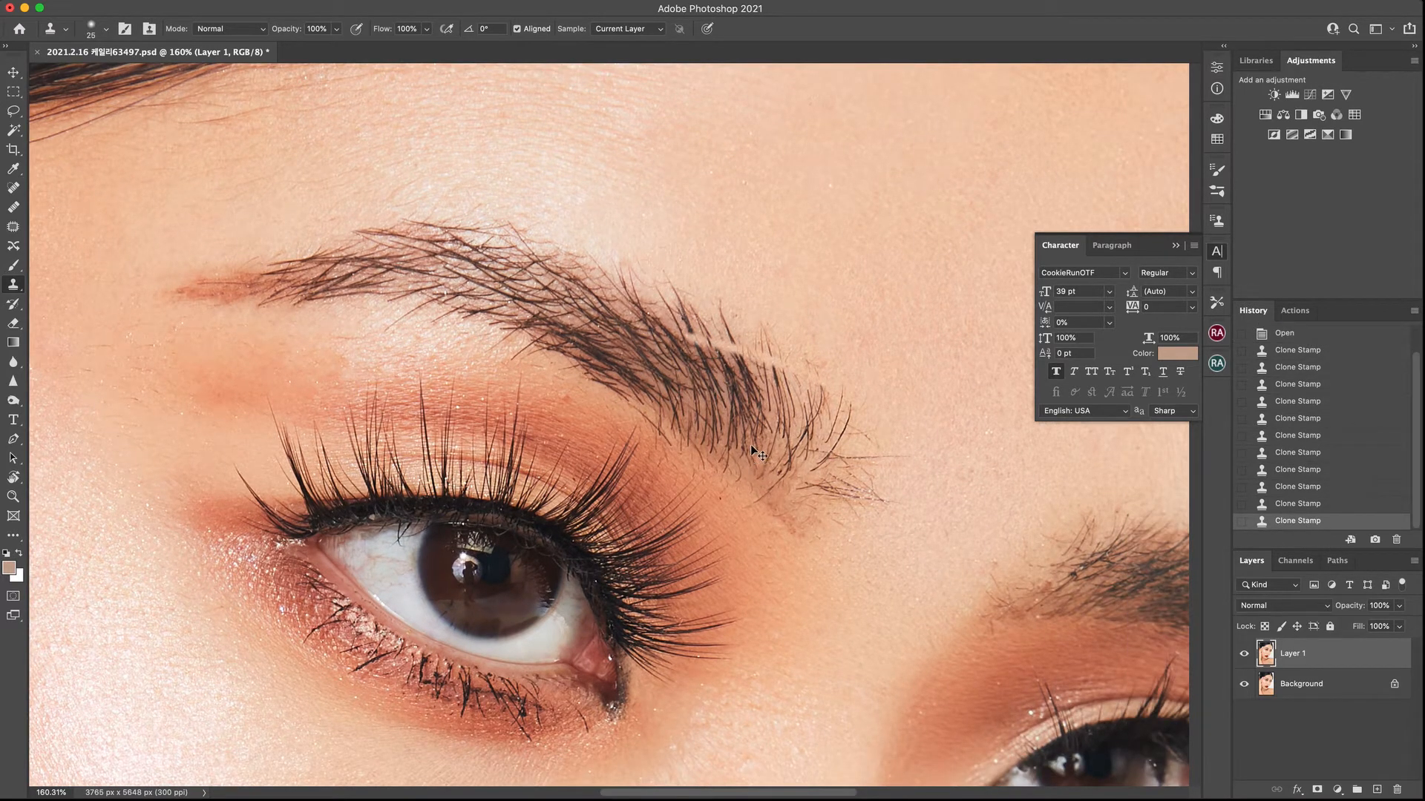
{"action": "key", "text": "super+z"}
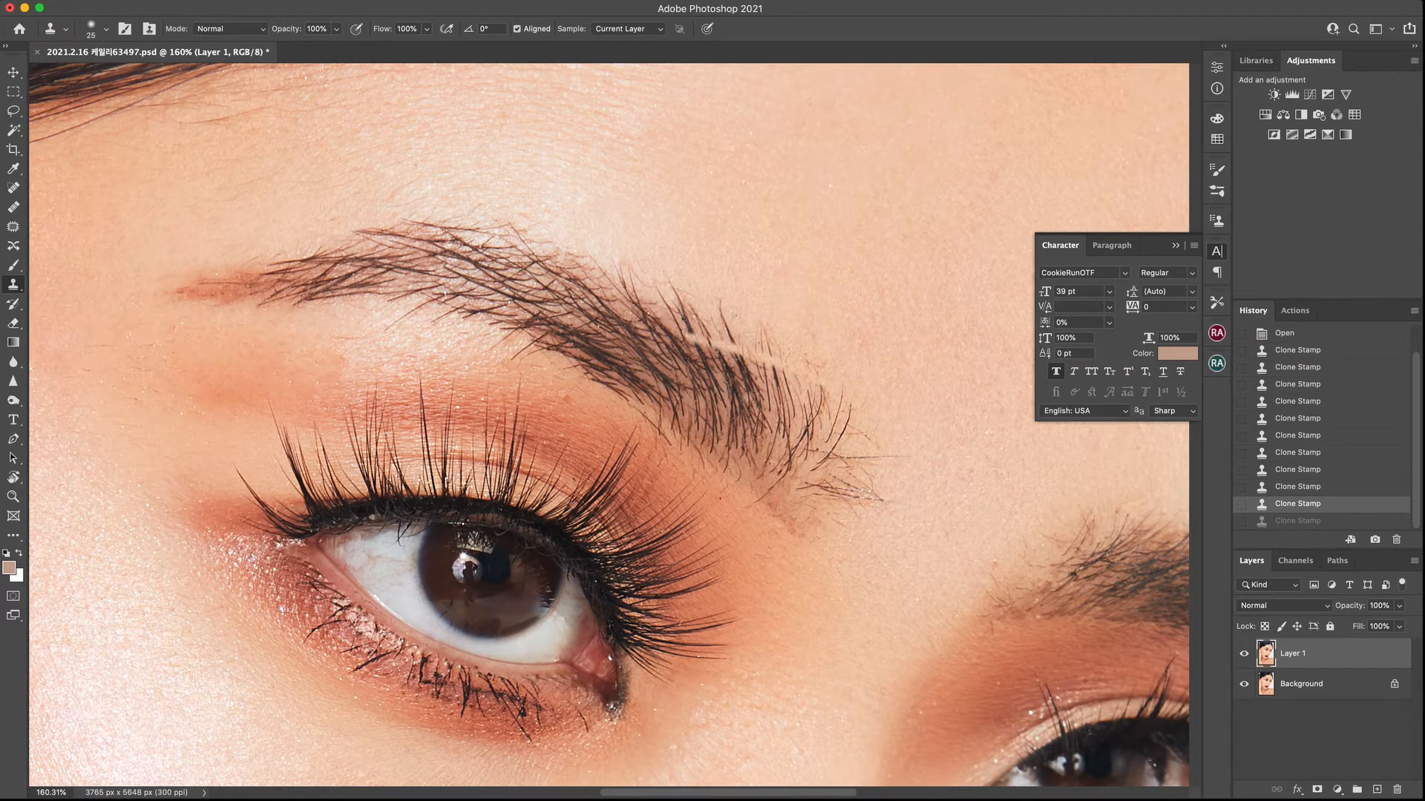
{"action": "key", "text": "super+z"}
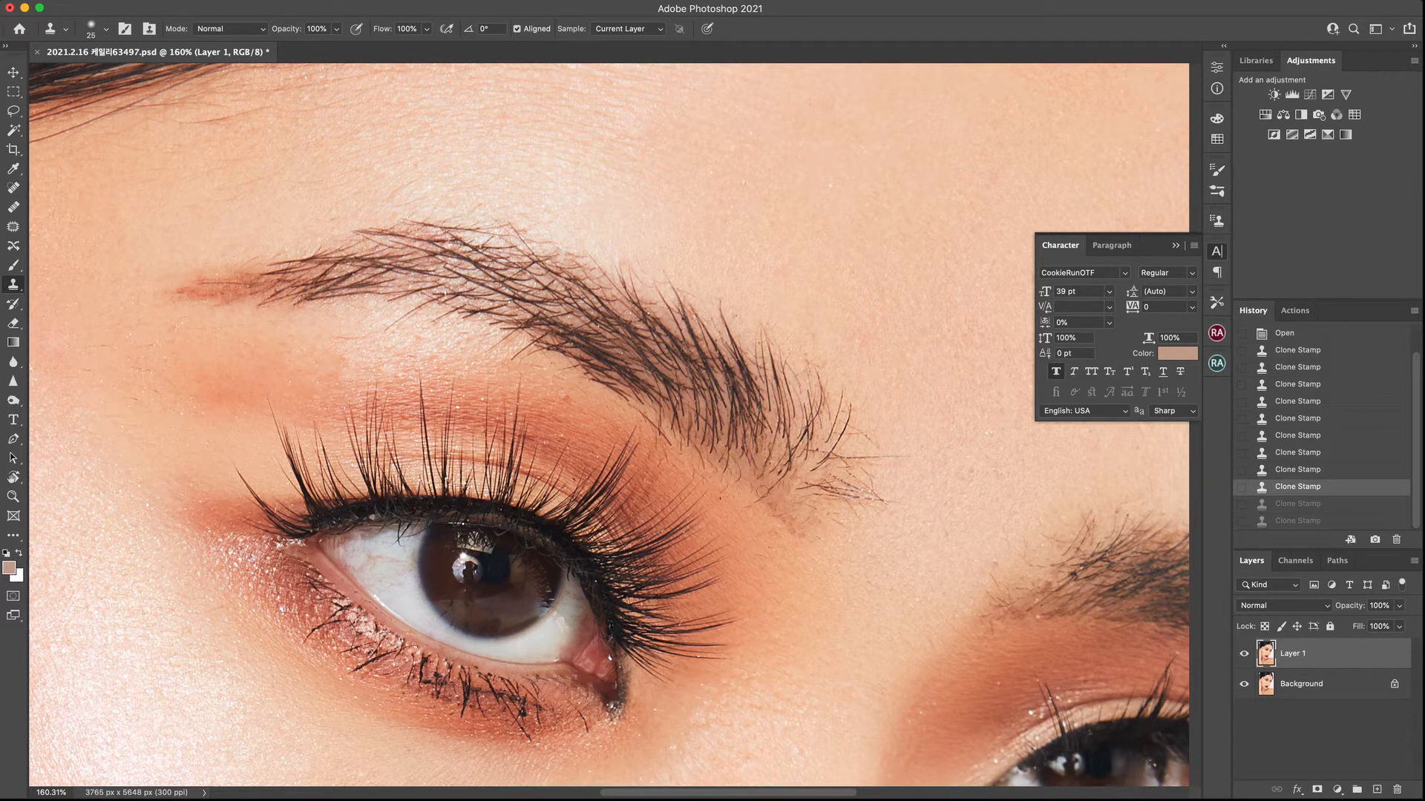
Patch the stray brow hairs just below the eyebrow's inner end with clean skin
{"action": "key", "text": "k"}
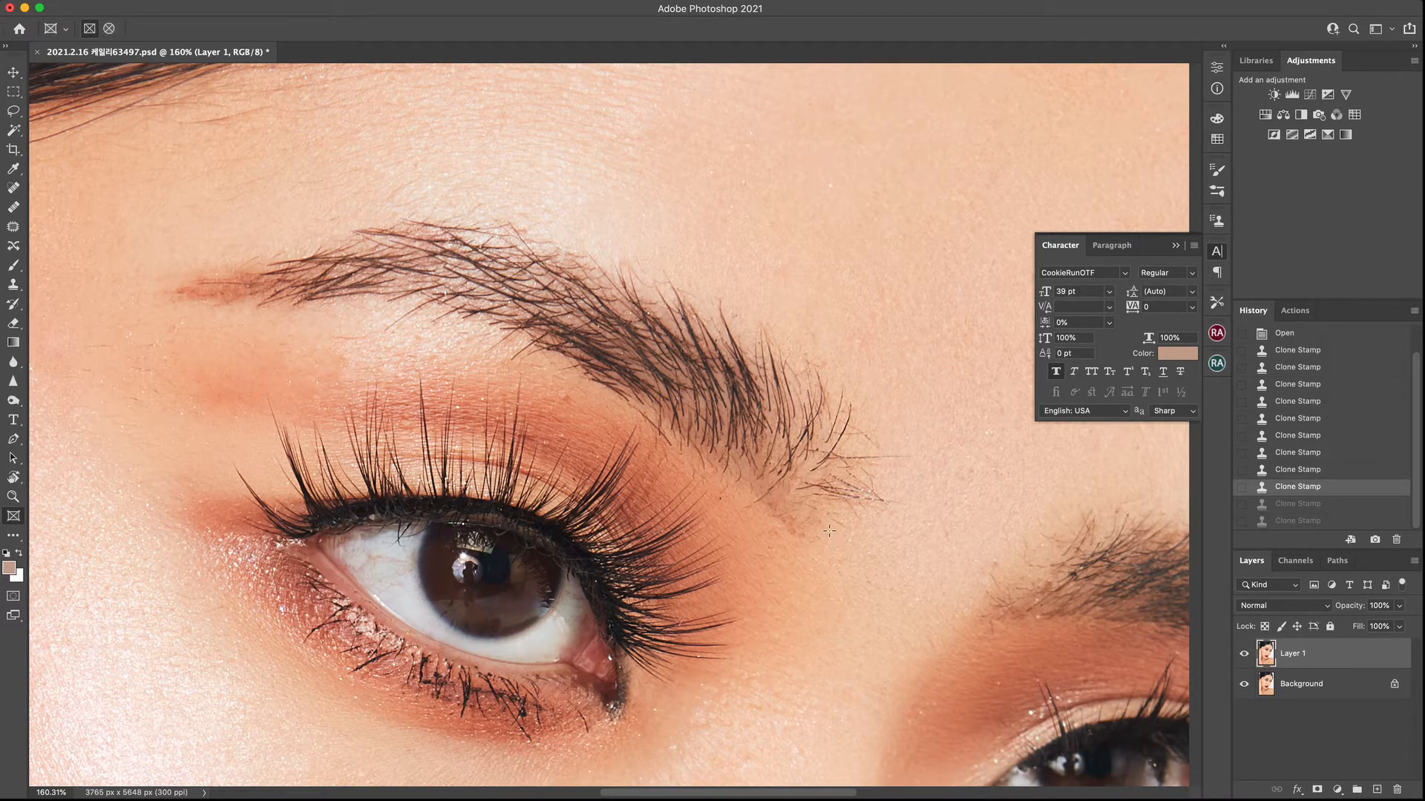
{"action": "key", "text": "j"}
{"action": "mouse_move", "coordinate": [797, 521]}
{"action": "left_mouse_down"}
{"action": "mouse_move", "coordinate": [814, 560]}
{"action": "mouse_move", "coordinate": [817, 535]}
{"action": "mouse_move", "coordinate": [696, 519]}
{"action": "left_mouse_up"}
{"action": "key", "text": "cmd+d"}
Patch the small marks on the upper eyelid and the skin beneath the inner part of the eyebrow
{"action": "scroll", "coordinate": [773, 499], "scroll_direction": "left", "scroll_amount": 5}
{"action": "mouse_move", "coordinate": [774, 336]}
{"action": "left_mouse_down"}
{"action": "mouse_move", "coordinate": [754, 331]}
{"action": "mouse_move", "coordinate": [771, 335]}
{"action": "mouse_move", "coordinate": [767, 382]}
{"action": "mouse_move", "coordinate": [729, 367]}
{"action": "mouse_move", "coordinate": [960, 496]}
{"action": "left_mouse_up"}
{"action": "key", "text": "super+d"}
{"action": "key", "text": "super+d"}
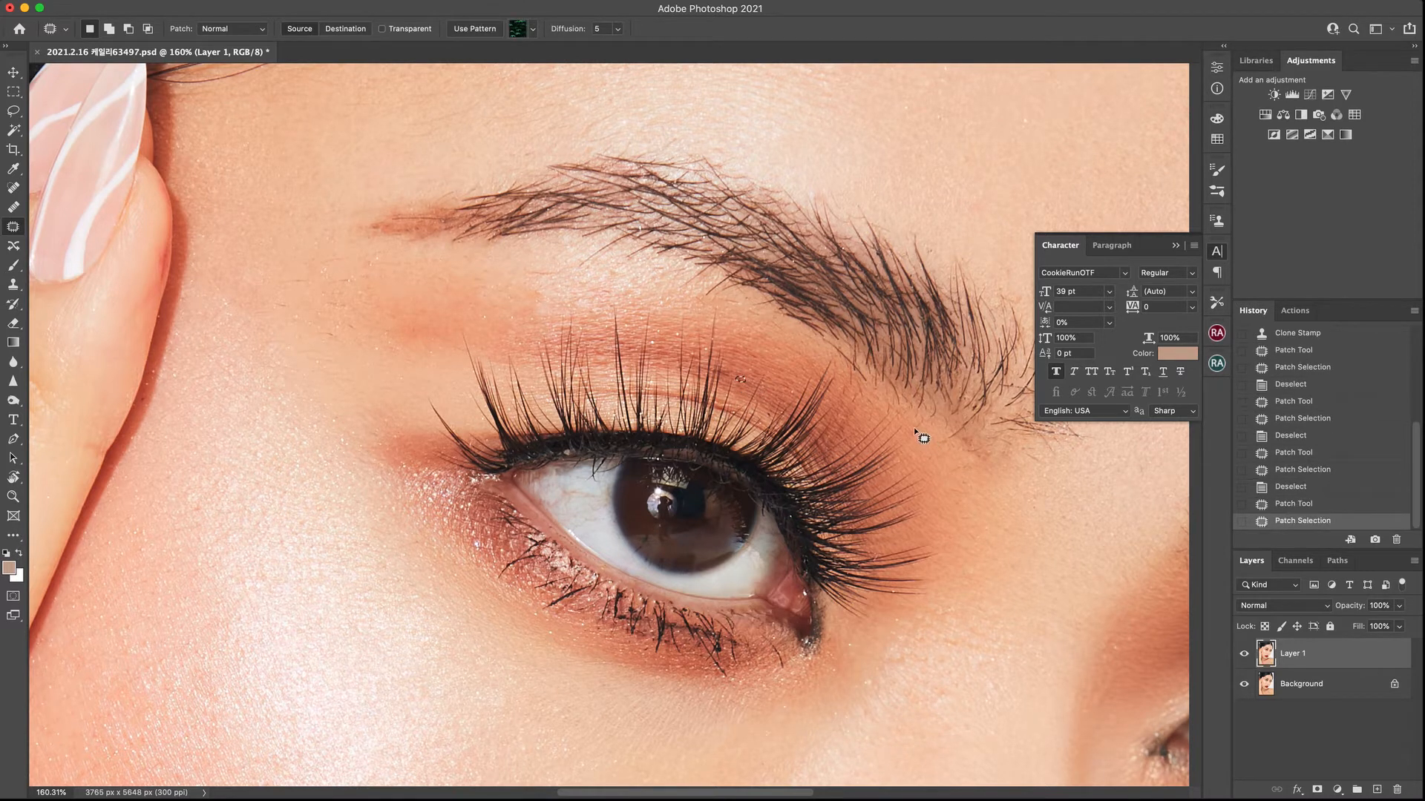
{"action": "left_click_drag", "start_coordinate": [918, 435], "coordinate": [911, 447]}
{"action": "key", "text": "super+d"}
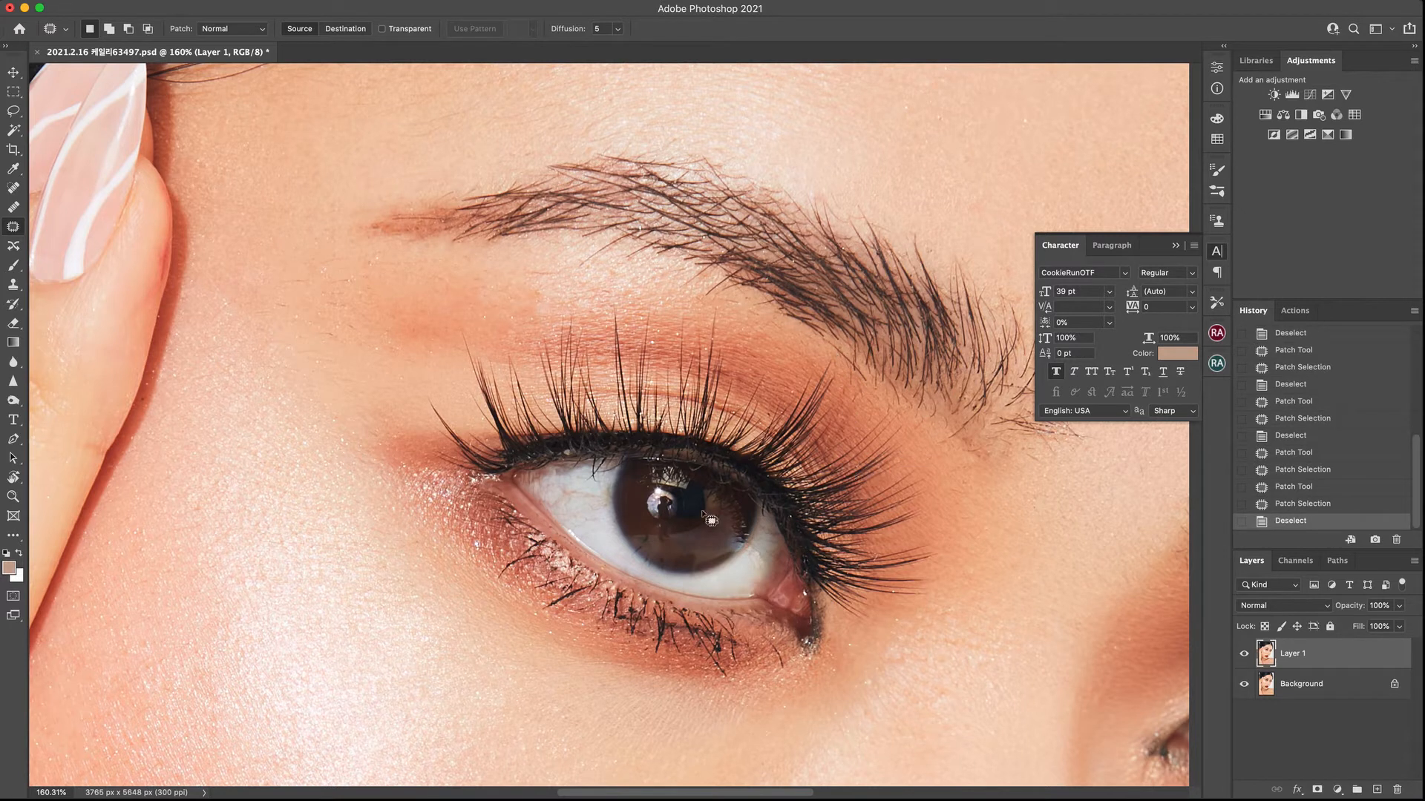
Patch the first red veins in the lower eye white on the outer side of the iris
{"action": "key", "text": "z"}
{"action": "left_click_drag", "start_coordinate": [656, 528], "coordinate": [708, 555]}
{"action": "key", "text": "j"}
{"action": "mouse_move", "coordinate": [482, 519]}
{"action": "left_mouse_down"}
{"action": "mouse_move", "coordinate": [514, 506]}
{"action": "mouse_move", "coordinate": [509, 531]}
{"action": "mouse_move", "coordinate": [521, 526]}
{"action": "mouse_move", "coordinate": [465, 560]}
{"action": "mouse_move", "coordinate": [466, 524]}
{"action": "left_mouse_up"}
{"action": "key", "text": "super+d"}
{"action": "key", "text": "super+d"}
{"action": "key", "text": "super+d"}
Patch the veins in the outer eye white that run close to the lower lid's edge
{"action": "mouse_move", "coordinate": [457, 533]}
{"action": "left_mouse_down"}
{"action": "mouse_move", "coordinate": [455, 550]}
{"action": "mouse_move", "coordinate": [464, 540]}
{"action": "left_mouse_up"}
{"action": "mouse_move", "coordinate": [454, 540]}
{"action": "left_mouse_down"}
{"action": "mouse_move", "coordinate": [421, 539]}
{"action": "mouse_move", "coordinate": [454, 529]}
{"action": "mouse_move", "coordinate": [432, 526]}
{"action": "mouse_move", "coordinate": [442, 541]}
{"action": "mouse_move", "coordinate": [459, 514]}
{"action": "mouse_move", "coordinate": [471, 571]}
{"action": "mouse_move", "coordinate": [493, 520]}
{"action": "mouse_move", "coordinate": [464, 533]}
{"action": "mouse_move", "coordinate": [498, 531]}
{"action": "mouse_move", "coordinate": [501, 516]}
{"action": "mouse_move", "coordinate": [401, 523]}
{"action": "mouse_move", "coordinate": [433, 517]}
{"action": "mouse_move", "coordinate": [412, 515]}
{"action": "left_mouse_up"}
{"action": "key", "text": "super+d"}
{"action": "key", "text": "super+d"}
{"action": "key", "text": "super+d"}
{"action": "left_click_drag", "start_coordinate": [418, 519], "coordinate": [454, 536]}
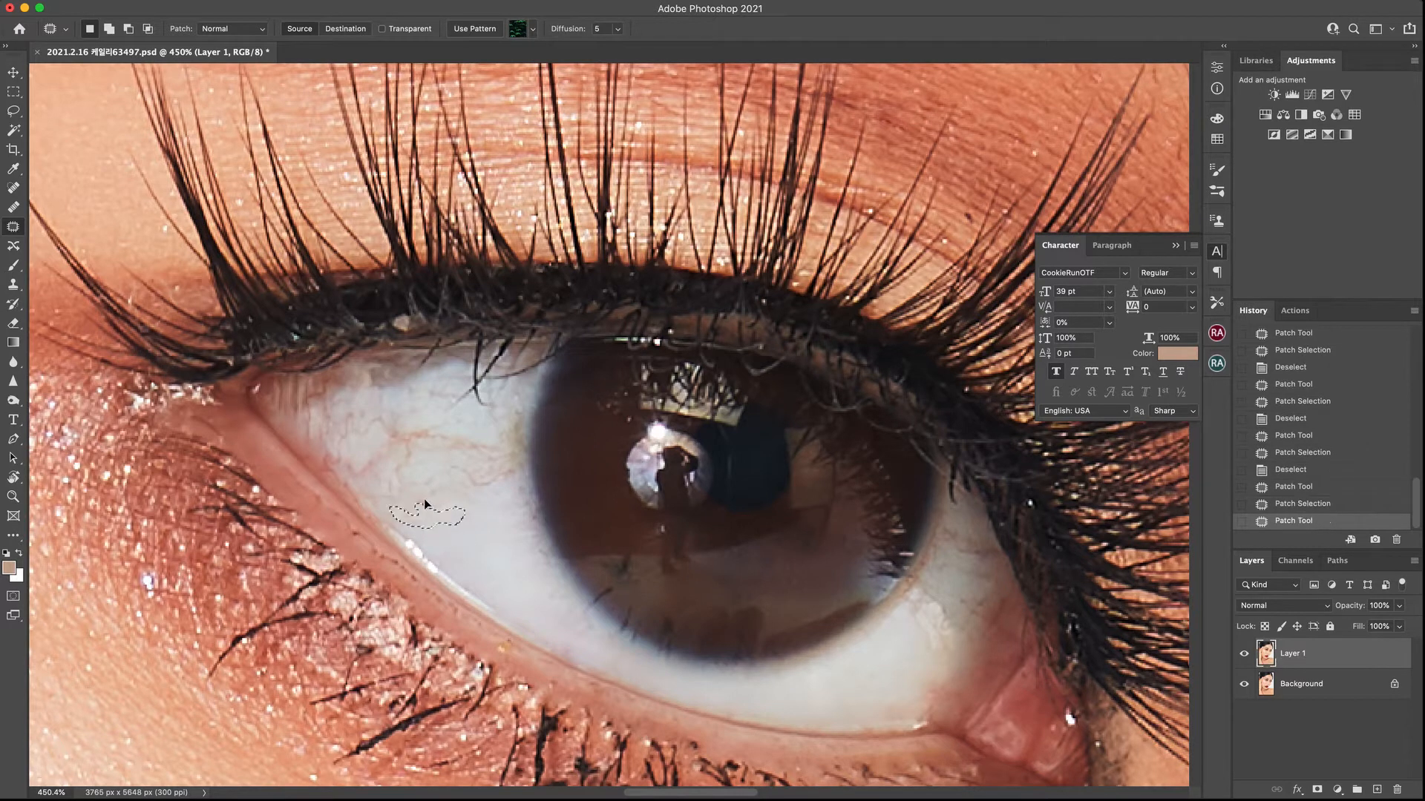
{"action": "key", "text": "super+d"}
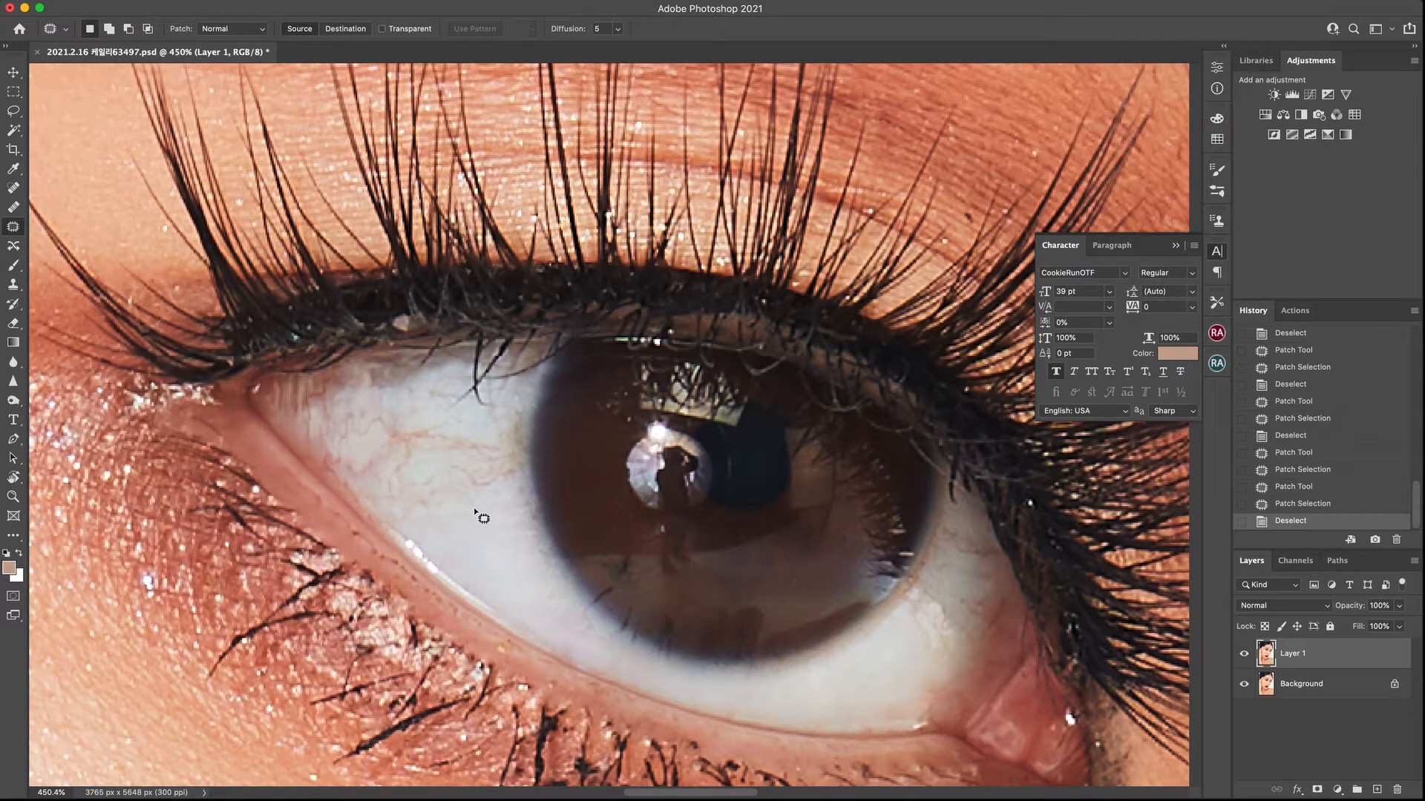
Patch the remaining short veins across the lower part of the outer eye white
{"action": "mouse_move", "coordinate": [467, 505]}
{"action": "left_mouse_down"}
{"action": "mouse_move", "coordinate": [477, 528]}
{"action": "mouse_move", "coordinate": [471, 483]}
{"action": "mouse_move", "coordinate": [449, 479]}
{"action": "mouse_move", "coordinate": [445, 493]}
{"action": "mouse_move", "coordinate": [499, 497]}
{"action": "mouse_move", "coordinate": [513, 475]}
{"action": "mouse_move", "coordinate": [443, 461]}
{"action": "mouse_move", "coordinate": [468, 522]}
{"action": "left_mouse_up"}
{"action": "key", "text": "ctrl+d"}
{"action": "mouse_move", "coordinate": [375, 492]}
{"action": "left_mouse_down"}
{"action": "mouse_move", "coordinate": [386, 520]}
{"action": "mouse_move", "coordinate": [422, 518]}
{"action": "mouse_move", "coordinate": [410, 448]}
{"action": "mouse_move", "coordinate": [388, 485]}
{"action": "mouse_move", "coordinate": [442, 518]}
{"action": "left_mouse_up"}
{"action": "key", "text": "ctrl+d"}
Patch out the branching veins across the middle of the outer eye white beside the iris
{"action": "mouse_move", "coordinate": [419, 428]}
{"action": "left_mouse_down"}
{"action": "mouse_move", "coordinate": [392, 440]}
{"action": "mouse_move", "coordinate": [485, 456]}
{"action": "mouse_move", "coordinate": [420, 429]}
{"action": "left_mouse_up"}
{"action": "mouse_move", "coordinate": [460, 454]}
{"action": "left_mouse_down"}
{"action": "mouse_move", "coordinate": [464, 502]}
{"action": "mouse_move", "coordinate": [502, 468]}
{"action": "mouse_move", "coordinate": [376, 455]}
{"action": "mouse_move", "coordinate": [340, 471]}
{"action": "mouse_move", "coordinate": [373, 495]}
{"action": "mouse_move", "coordinate": [416, 464]}
{"action": "mouse_move", "coordinate": [393, 434]}
{"action": "mouse_move", "coordinate": [356, 449]}
{"action": "mouse_move", "coordinate": [412, 454]}
{"action": "mouse_move", "coordinate": [388, 446]}
{"action": "mouse_move", "coordinate": [455, 406]}
{"action": "mouse_move", "coordinate": [452, 530]}
{"action": "left_mouse_up"}
{"action": "key", "text": "ctrl+d"}
{"action": "key", "text": "super+d"}
{"action": "key", "text": "super+d"}
{"action": "key", "text": "super+d"}
{"action": "left_click", "coordinate": [389, 476]}
{"action": "key", "text": "super+d"}
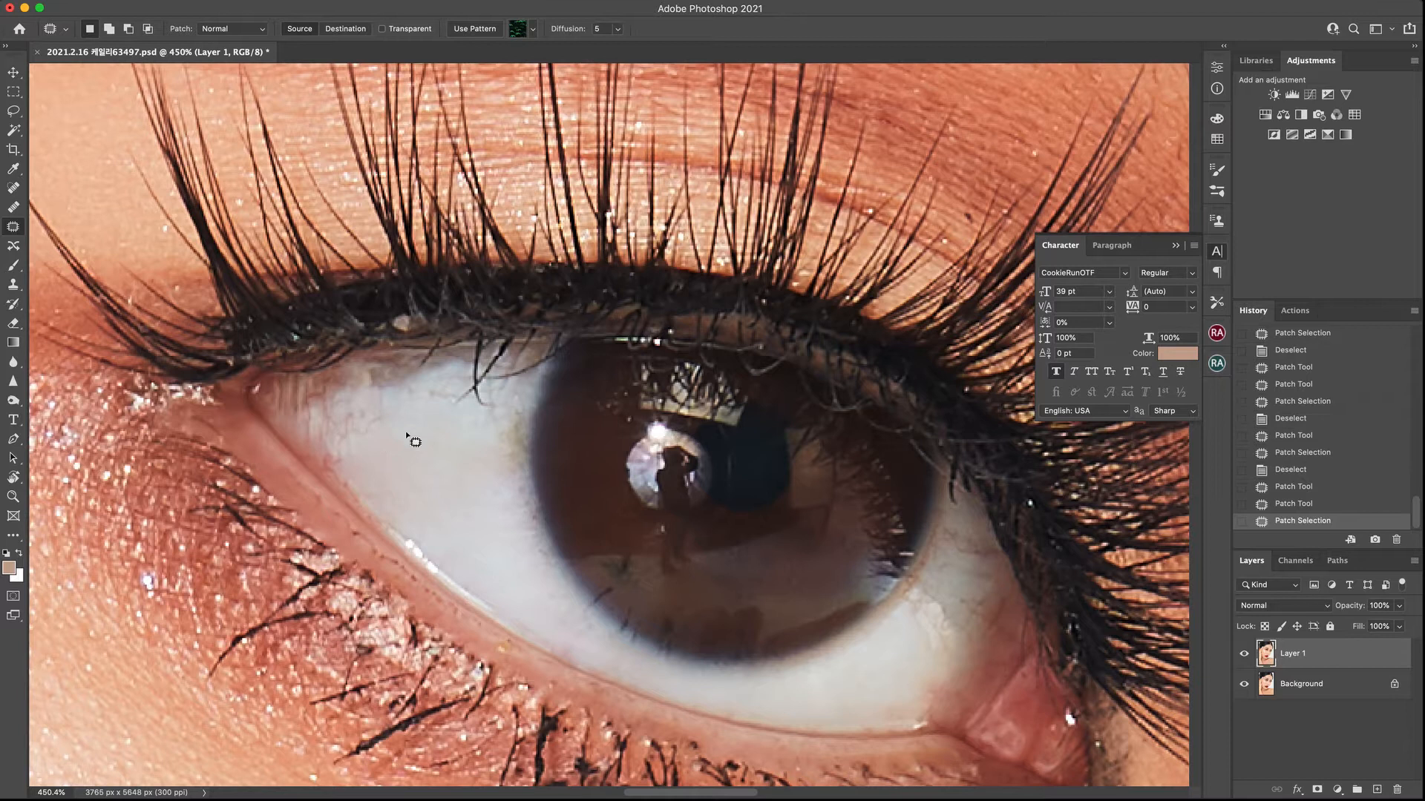
Patch the faint veins in the upper part of the outer eye white
{"action": "left_click_drag", "start_coordinate": [409, 446], "coordinate": [426, 446]}
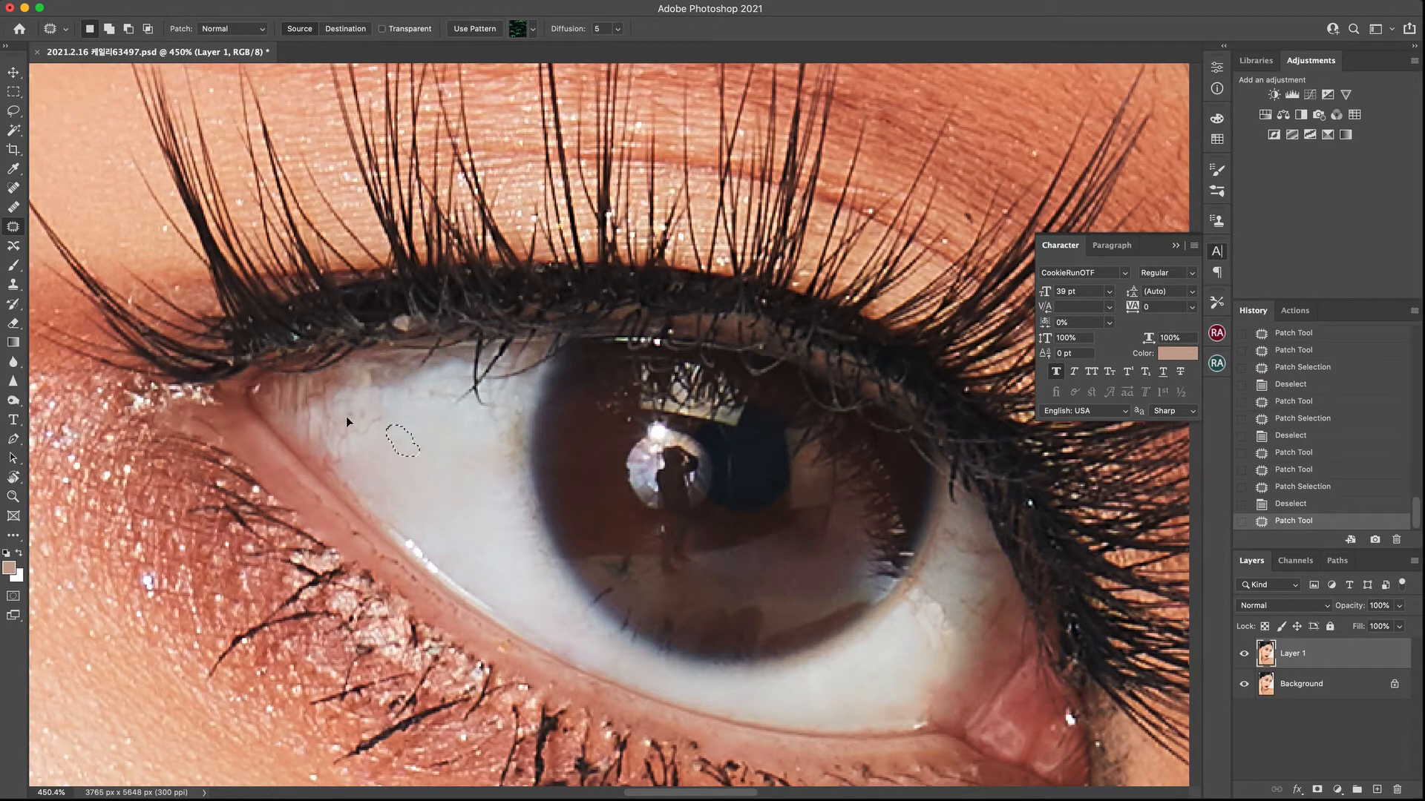
{"action": "left_click_drag", "start_coordinate": [349, 414], "coordinate": [410, 425]}
{"action": "left_click_drag", "start_coordinate": [432, 355], "coordinate": [431, 354]}
{"action": "key", "text": "super+d"}
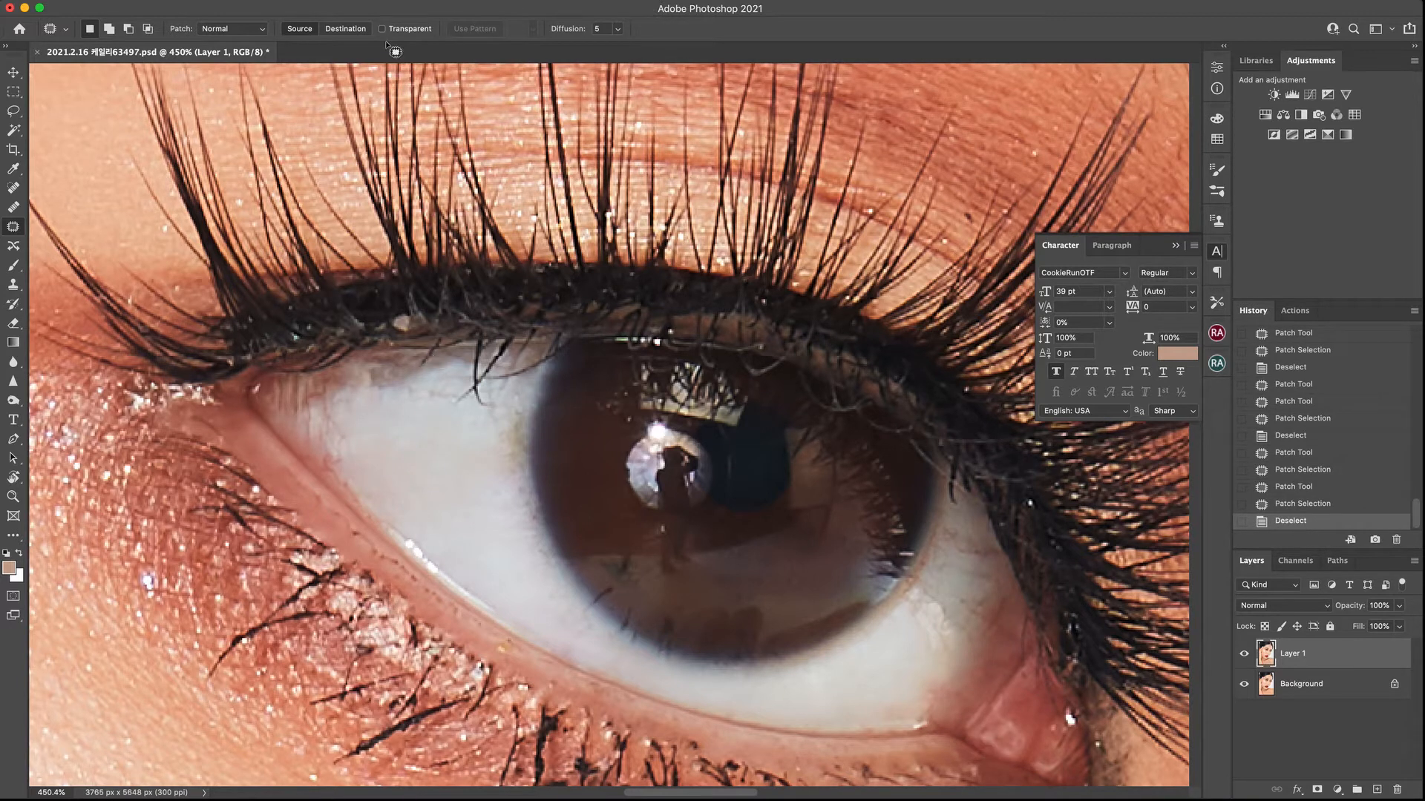
Patch the leftover veins and discoloured spots in the eye white toward the eye's outer corner
{"action": "mouse_move", "coordinate": [318, 407]}
{"action": "left_mouse_down"}
{"action": "mouse_move", "coordinate": [327, 463]}
{"action": "mouse_move", "coordinate": [353, 439]}
{"action": "mouse_move", "coordinate": [336, 387]}
{"action": "left_mouse_up"}
{"action": "key", "text": "super+d"}
{"action": "mouse_move", "coordinate": [452, 396]}
{"action": "left_mouse_down"}
{"action": "mouse_move", "coordinate": [423, 417]}
{"action": "mouse_move", "coordinate": [380, 371]}
{"action": "mouse_move", "coordinate": [387, 396]}
{"action": "left_mouse_up"}
{"action": "key", "text": "super+d"}
{"action": "mouse_move", "coordinate": [387, 397]}
{"action": "left_mouse_down"}
{"action": "mouse_move", "coordinate": [394, 421]}
{"action": "mouse_move", "coordinate": [312, 414]}
{"action": "mouse_move", "coordinate": [349, 404]}
{"action": "mouse_move", "coordinate": [379, 436]}
{"action": "mouse_move", "coordinate": [426, 396]}
{"action": "mouse_move", "coordinate": [400, 469]}
{"action": "mouse_move", "coordinate": [443, 463]}
{"action": "left_mouse_up"}
{"action": "key", "text": "super+d"}
{"action": "key", "text": "super+d"}
{"action": "key", "text": "super+d"}
{"action": "key", "text": "super+d"}
{"action": "mouse_move", "coordinate": [336, 442]}
{"action": "left_mouse_down"}
{"action": "mouse_move", "coordinate": [315, 446]}
{"action": "mouse_move", "coordinate": [346, 448]}
{"action": "mouse_move", "coordinate": [335, 442]}
{"action": "left_mouse_up"}
{"action": "left_click_drag", "start_coordinate": [340, 446], "coordinate": [371, 462]}
{"action": "key", "text": "super+d"}
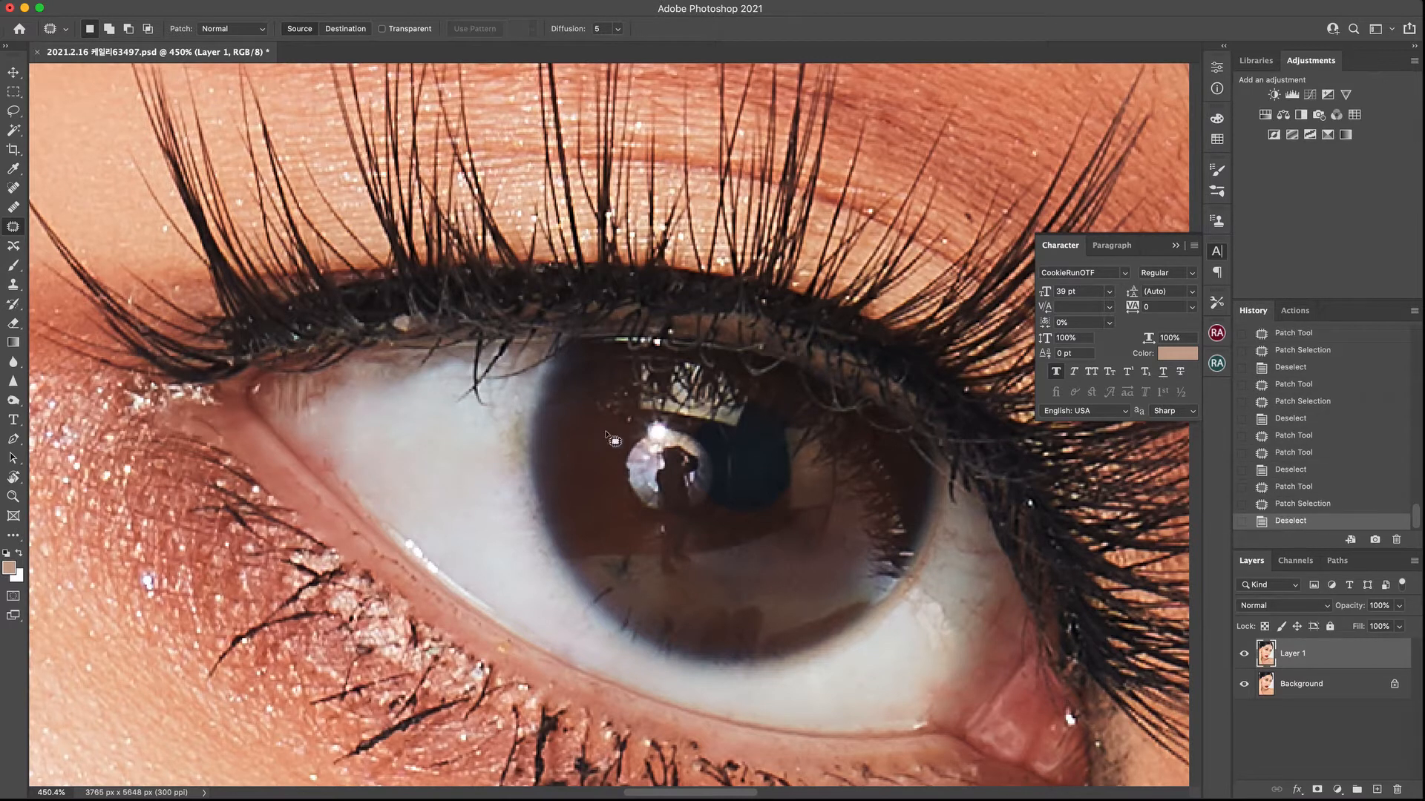
Patch the yellowish patch and veins in the inner eye white beside the iris's lower edge
{"action": "scroll", "coordinate": [575, 445], "scroll_direction": "right", "scroll_amount": 8}
{"action": "scroll", "coordinate": [575, 446], "scroll_direction": "down", "scroll_amount": 5}
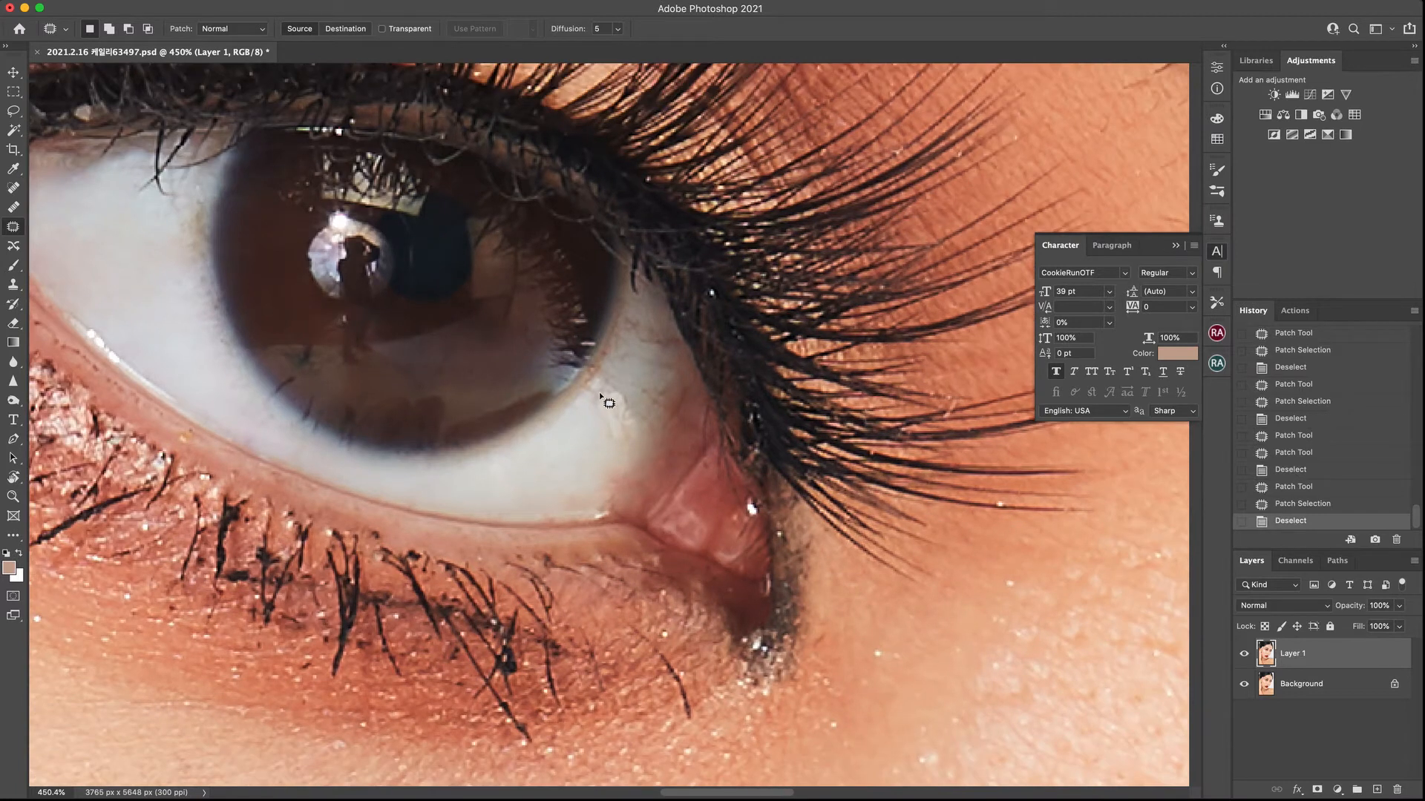
{"action": "mouse_move", "coordinate": [590, 424]}
{"action": "left_mouse_down"}
{"action": "mouse_move", "coordinate": [623, 440]}
{"action": "mouse_move", "coordinate": [598, 396]}
{"action": "mouse_move", "coordinate": [626, 434]}
{"action": "mouse_move", "coordinate": [645, 416]}
{"action": "mouse_move", "coordinate": [618, 409]}
{"action": "left_mouse_up"}
{"action": "left_click_drag", "start_coordinate": [616, 410], "coordinate": [595, 444]}
{"action": "key", "text": "super+d"}
{"action": "mouse_move", "coordinate": [597, 381]}
{"action": "left_mouse_down"}
{"action": "mouse_move", "coordinate": [584, 406]}
{"action": "mouse_move", "coordinate": [663, 401]}
{"action": "mouse_move", "coordinate": [659, 387]}
{"action": "left_mouse_up"}
{"action": "key", "text": "super+d"}
{"action": "mouse_move", "coordinate": [626, 438]}
{"action": "left_mouse_down"}
{"action": "mouse_move", "coordinate": [647, 435]}
{"action": "mouse_move", "coordinate": [618, 451]}
{"action": "left_mouse_up"}
{"action": "key", "text": "super+d"}
{"action": "key", "text": "super+d"}
Patch the veins in the upper inner eye white and next to the pink tear-duct corner
{"action": "mouse_move", "coordinate": [606, 391]}
{"action": "left_mouse_down"}
{"action": "mouse_move", "coordinate": [600, 401]}
{"action": "mouse_move", "coordinate": [675, 366]}
{"action": "mouse_move", "coordinate": [636, 350]}
{"action": "left_mouse_up"}
{"action": "key", "text": "super+d"}
{"action": "left_click_drag", "start_coordinate": [633, 359], "coordinate": [620, 384]}
{"action": "key", "text": "super+d"}
{"action": "mouse_move", "coordinate": [637, 320]}
{"action": "left_mouse_down"}
{"action": "mouse_move", "coordinate": [626, 335]}
{"action": "mouse_move", "coordinate": [672, 358]}
{"action": "mouse_move", "coordinate": [669, 333]}
{"action": "mouse_move", "coordinate": [640, 321]}
{"action": "mouse_move", "coordinate": [667, 381]}
{"action": "left_mouse_up"}
{"action": "key", "text": "super+d"}
{"action": "mouse_move", "coordinate": [684, 420]}
{"action": "left_mouse_down"}
{"action": "mouse_move", "coordinate": [670, 384]}
{"action": "mouse_move", "coordinate": [644, 439]}
{"action": "left_mouse_up"}
{"action": "key", "text": "super+d"}
Compare the eye before and after retouching by toggling the visibility of Layer 1
{"action": "left_click_drag", "start_coordinate": [509, 419], "coordinate": [949, 596]}
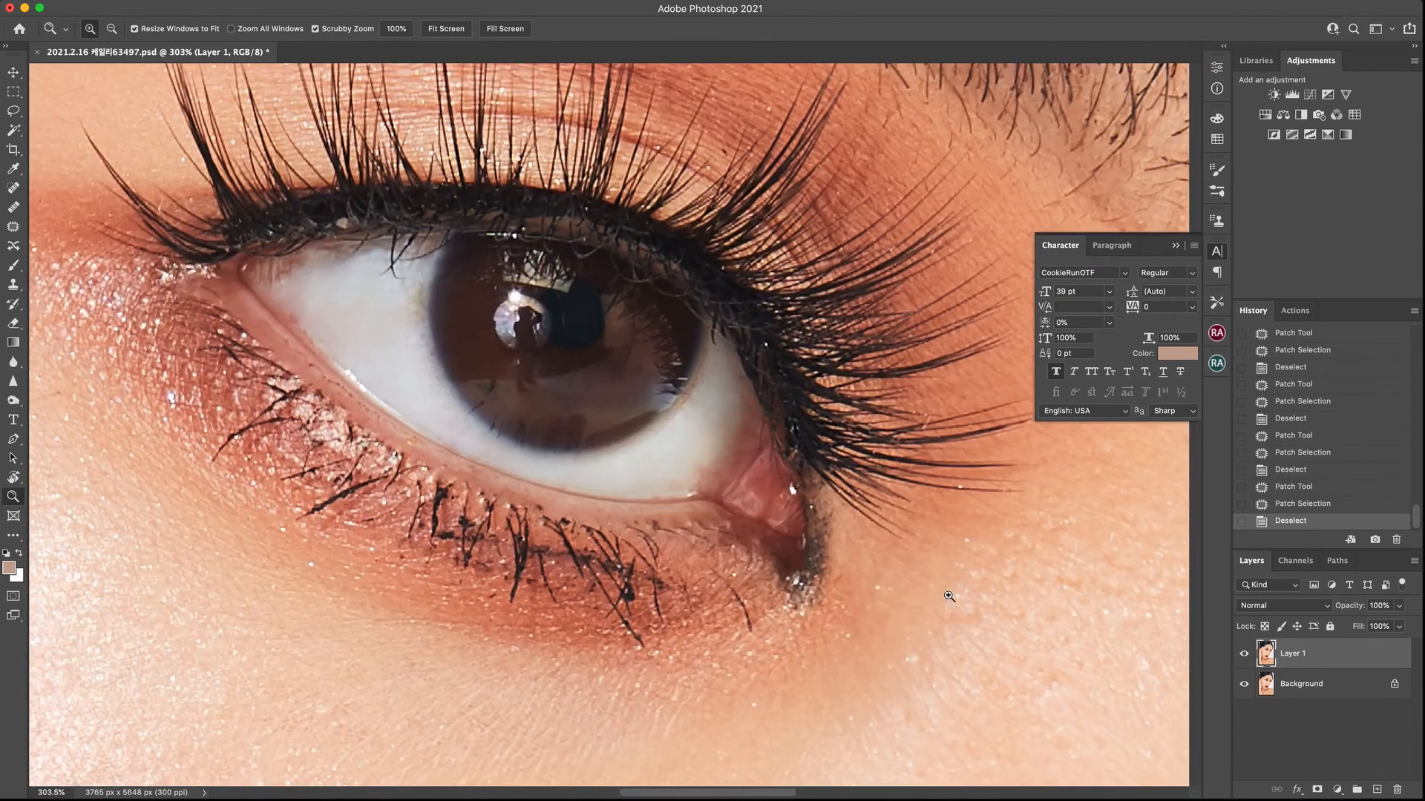
{"action": "left_click", "coordinate": [1244, 654]}
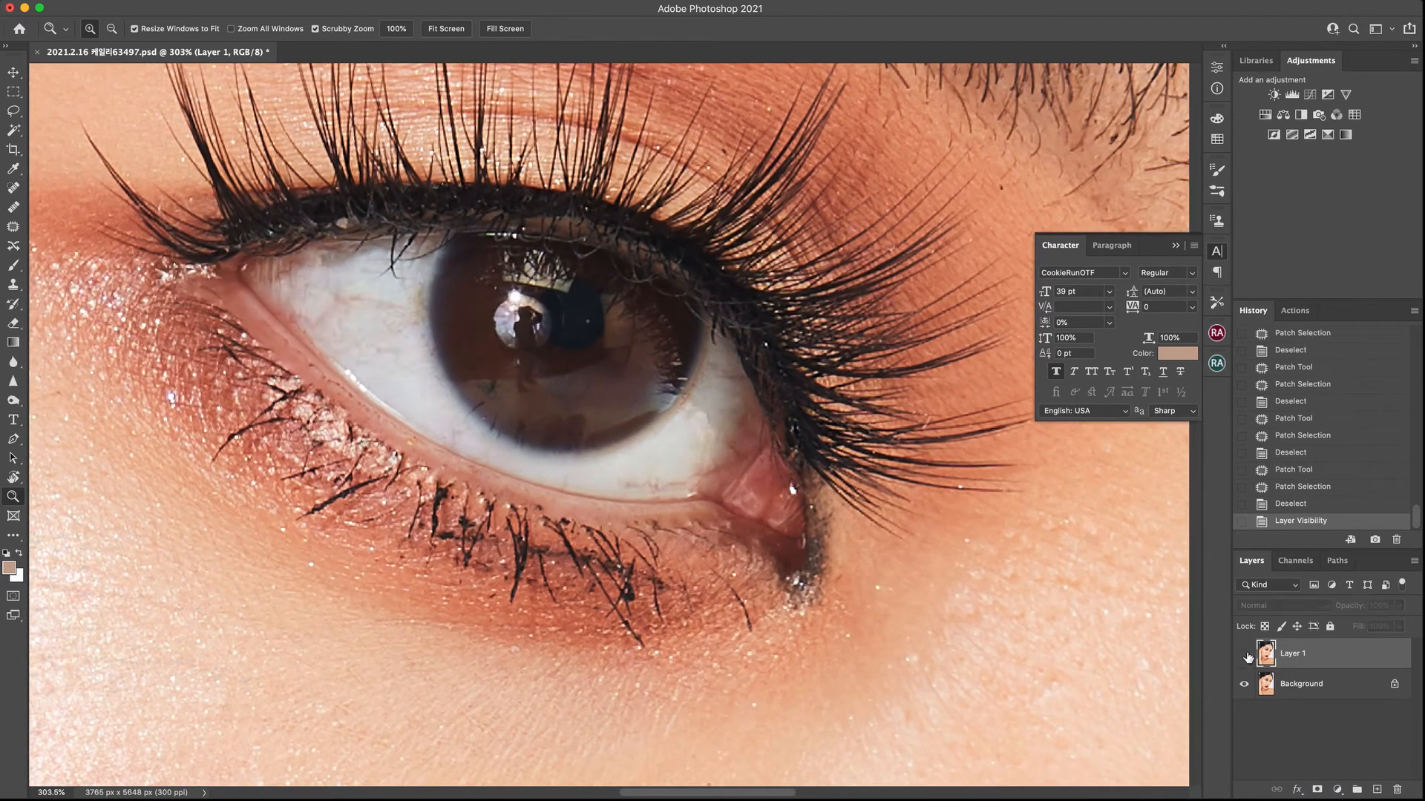
{"action": "left_click", "coordinate": [1244, 654]}
{"action": "left_click", "coordinate": [1244, 653]}
{"action": "left_click", "coordinate": [1244, 654]}
Duplicate Layer 1 and patch a small spot below the middle of the lower lid's rim on the copy
{"action": "key", "text": "super+j"}
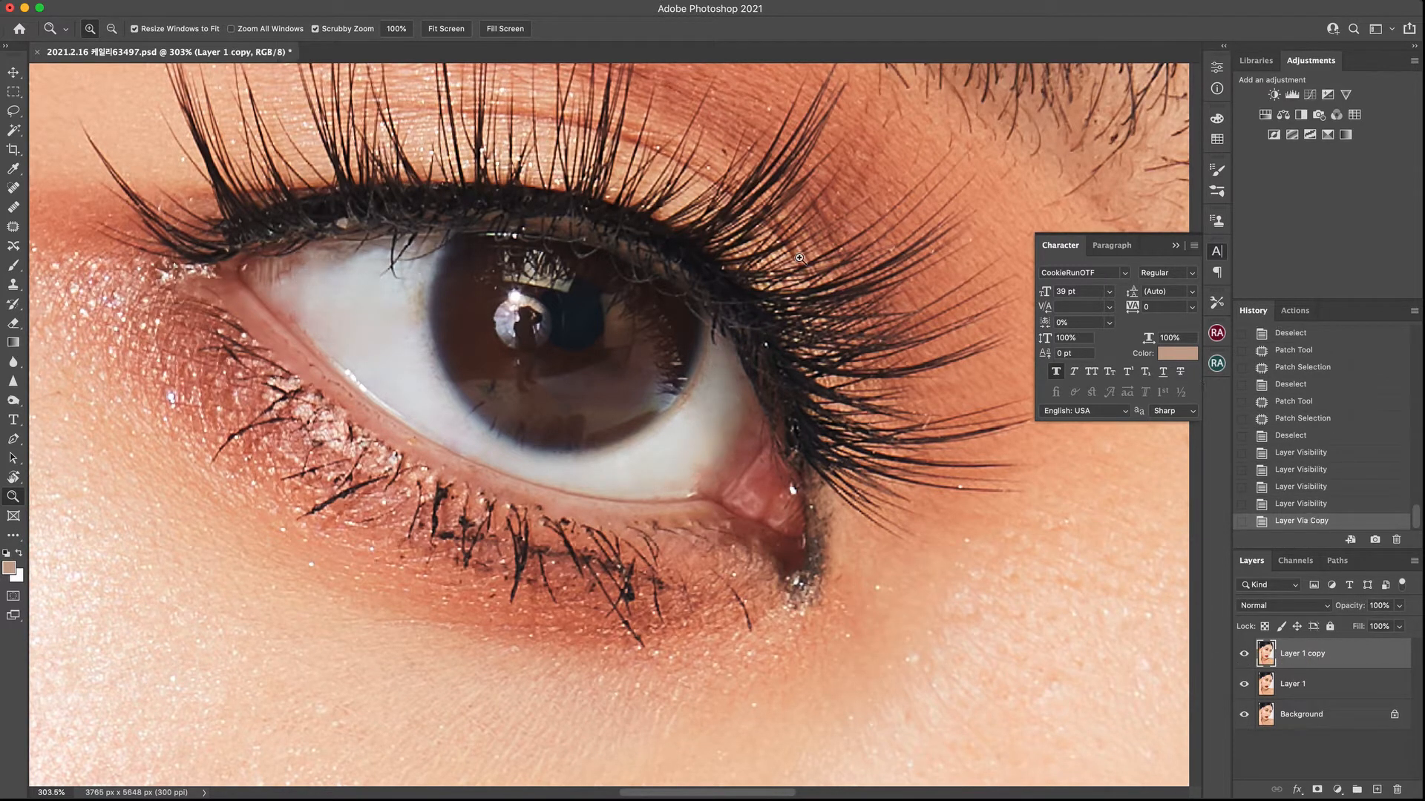
{"action": "left_click", "coordinate": [684, 445]}
{"action": "left_click_drag", "start_coordinate": [735, 453], "coordinate": [707, 470]}
{"action": "left_click_drag", "start_coordinate": [565, 493], "coordinate": [738, 497]}
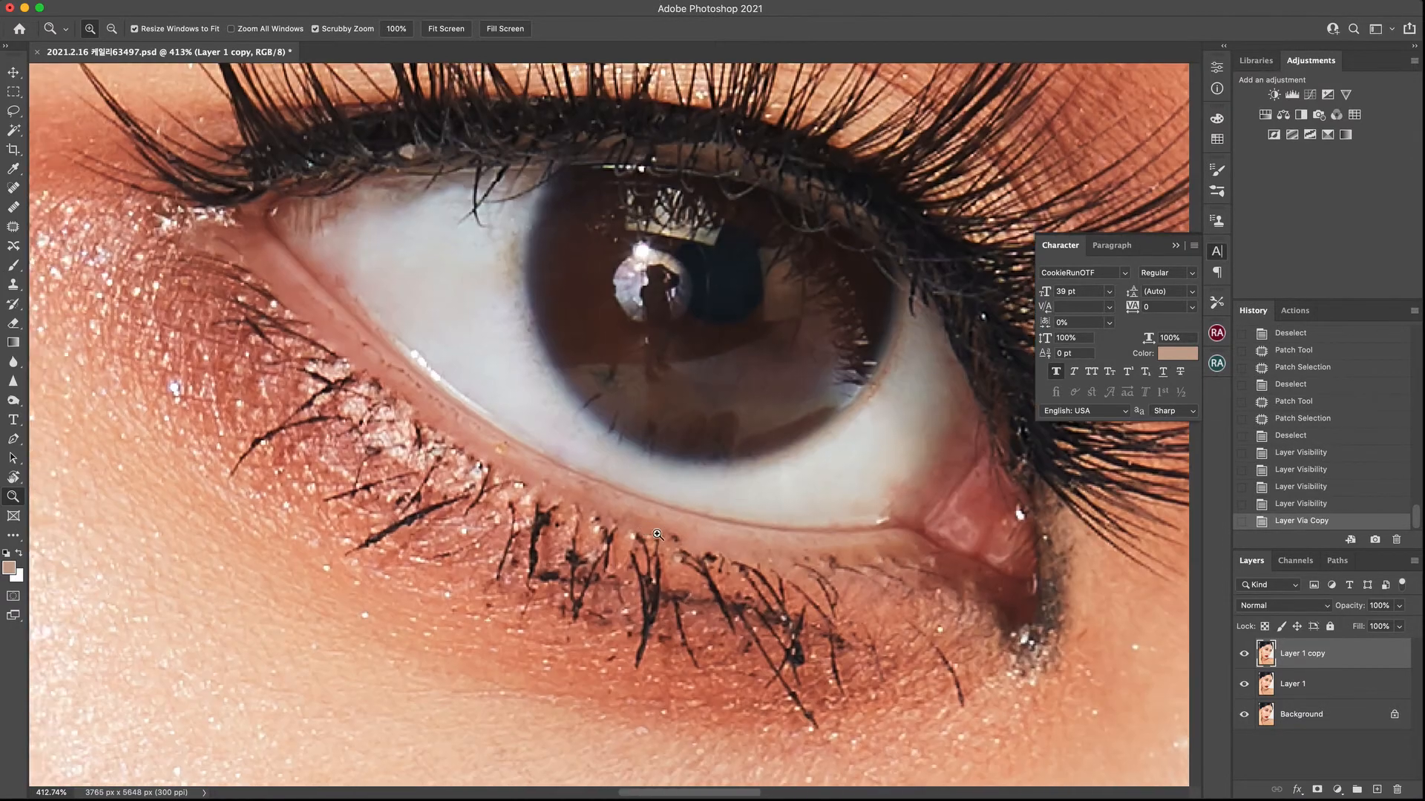
{"action": "left_click", "coordinate": [694, 548]}
{"action": "key", "text": "j"}
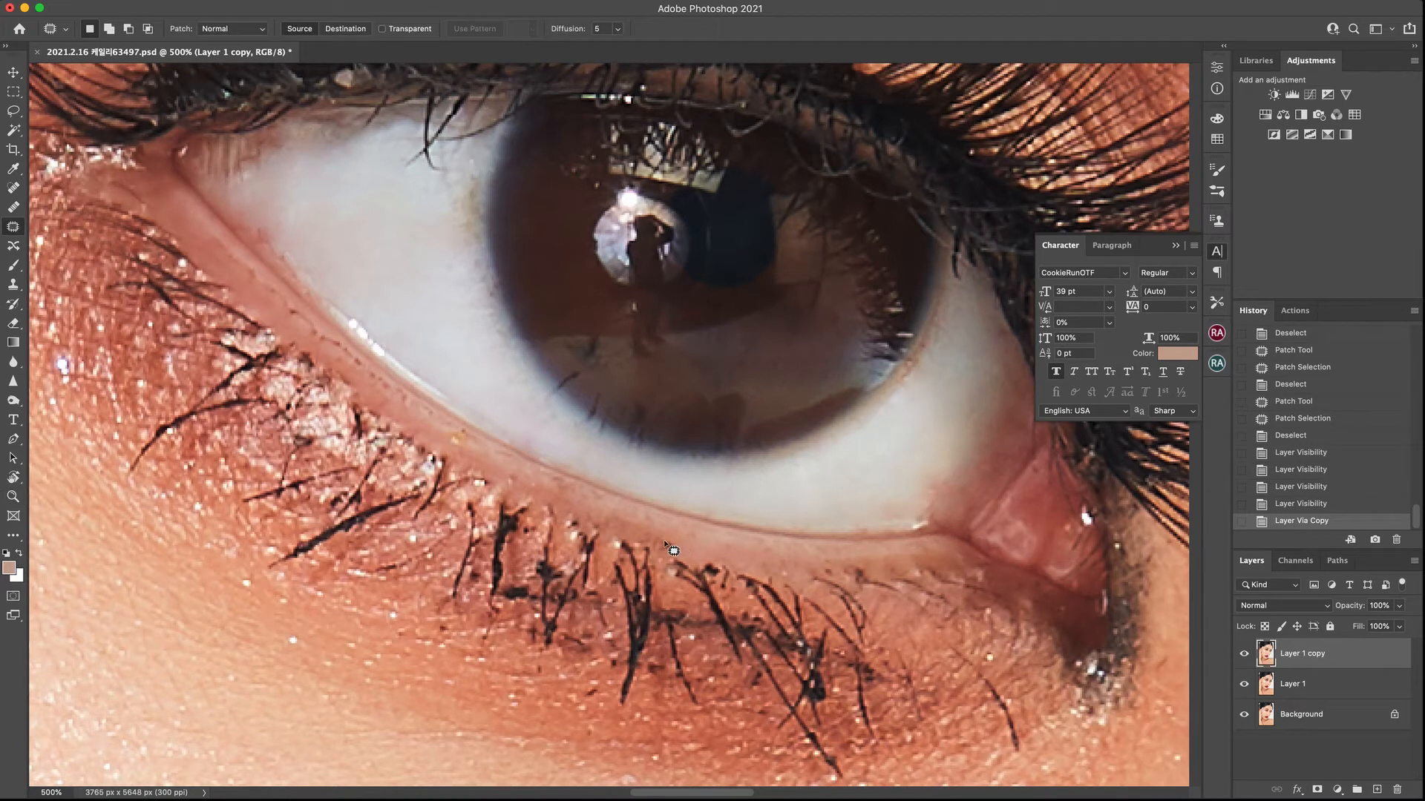
{"action": "left_click_drag", "start_coordinate": [677, 543], "coordinate": [689, 545]}
{"action": "key", "text": "super+d"}
Patch the small marks at the lash roots on the inner half of the lower lid
{"action": "left_click_drag", "start_coordinate": [841, 569], "coordinate": [838, 570]}
{"action": "left_click_drag", "start_coordinate": [822, 570], "coordinate": [776, 561]}
{"action": "left_click_drag", "start_coordinate": [666, 654], "coordinate": [724, 541]}
{"action": "key", "text": "super+d"}
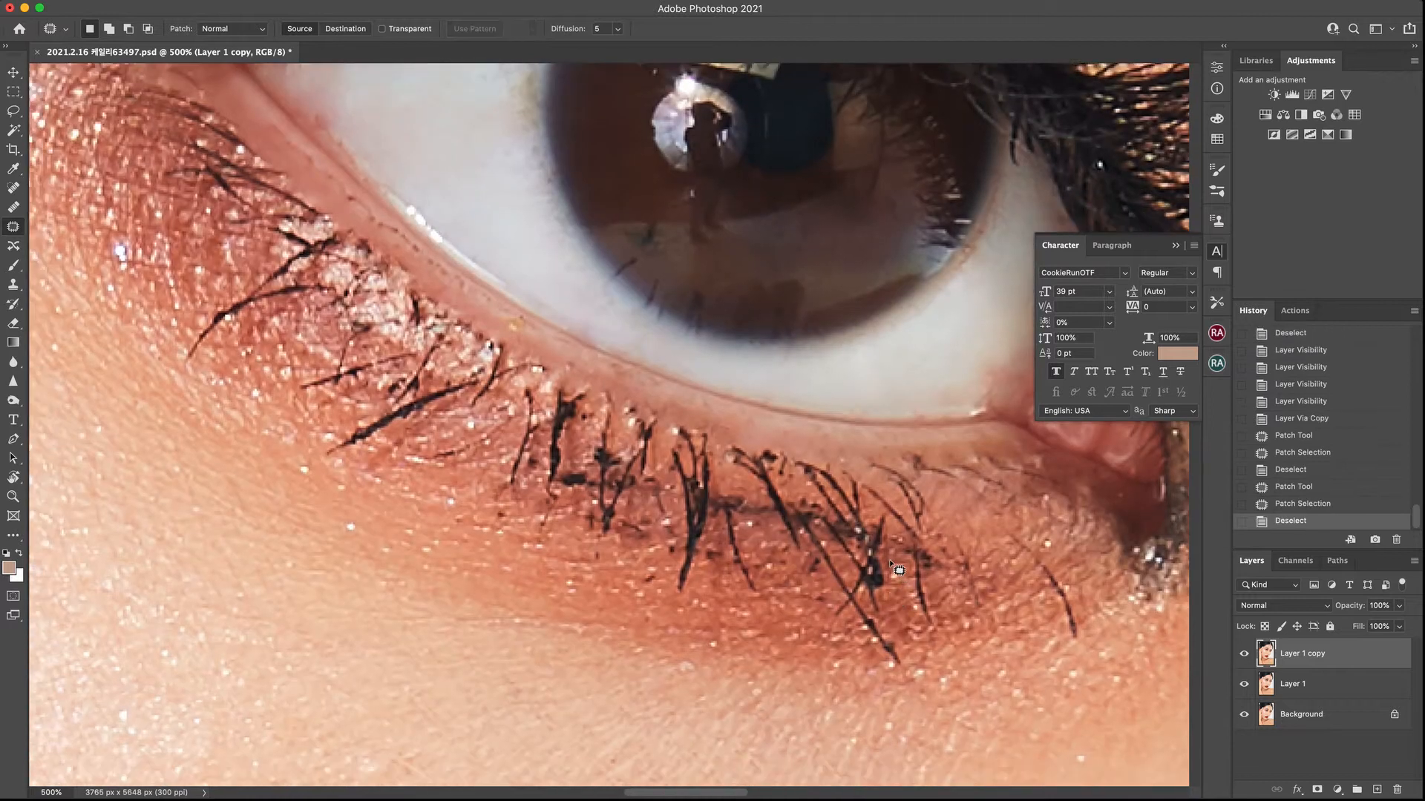
Clone out the mascara clumps and specks around the inner lower lashes using a size 10 brush
{"action": "key", "text": "s"}
{"action": "key", "text": "bracketleft"}
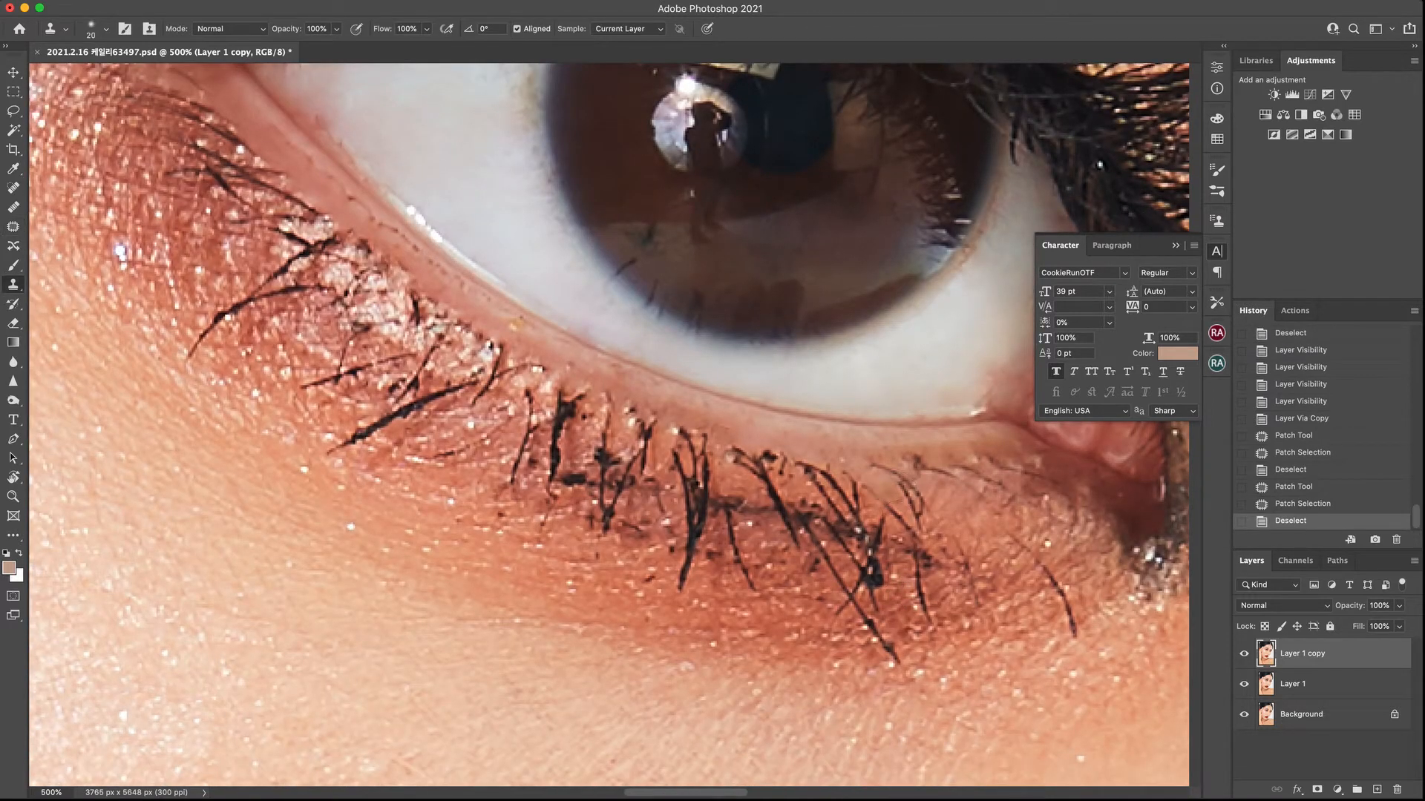
{"action": "left_click", "coordinate": [877, 574]}
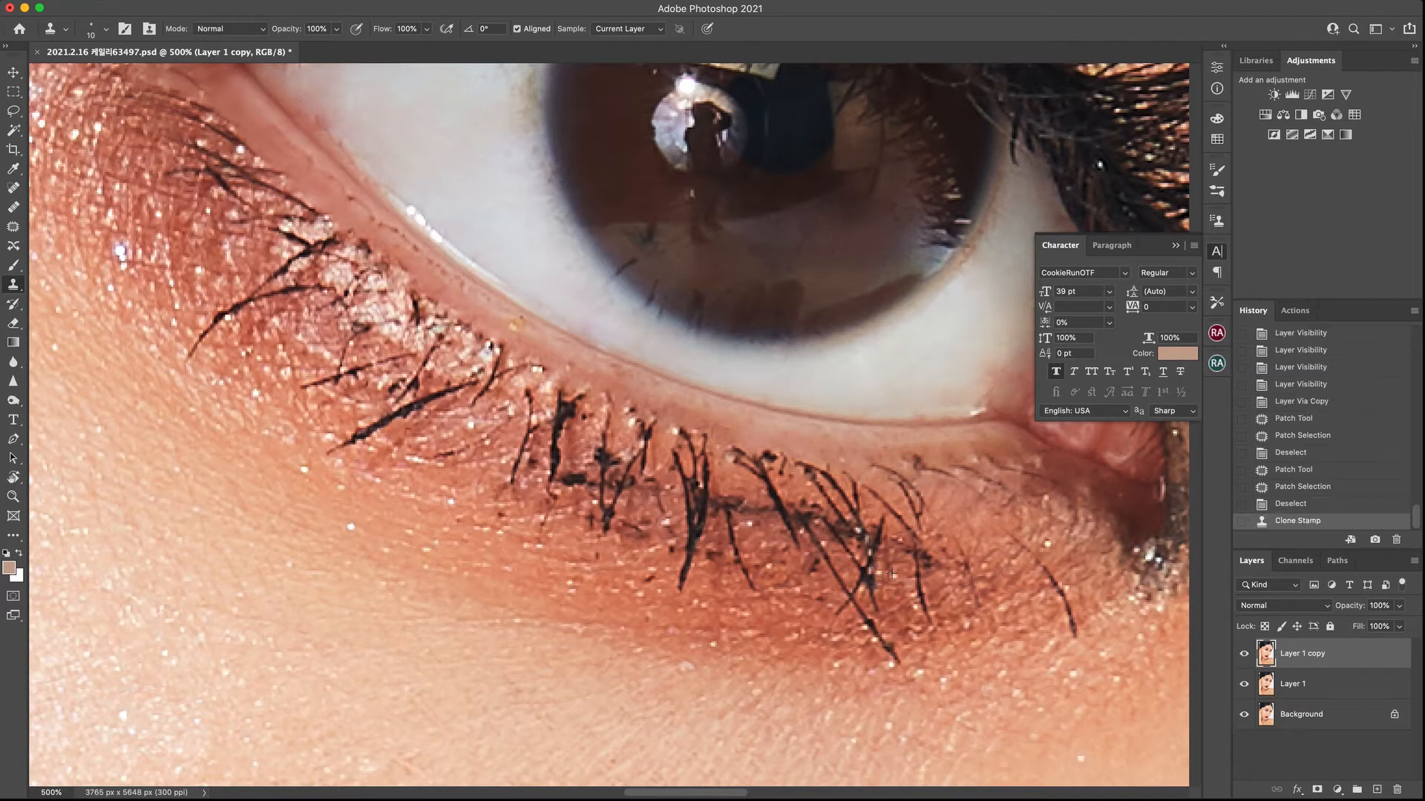
{"action": "left_click", "coordinate": [889, 584]}
{"action": "left_click", "coordinate": [888, 591]}
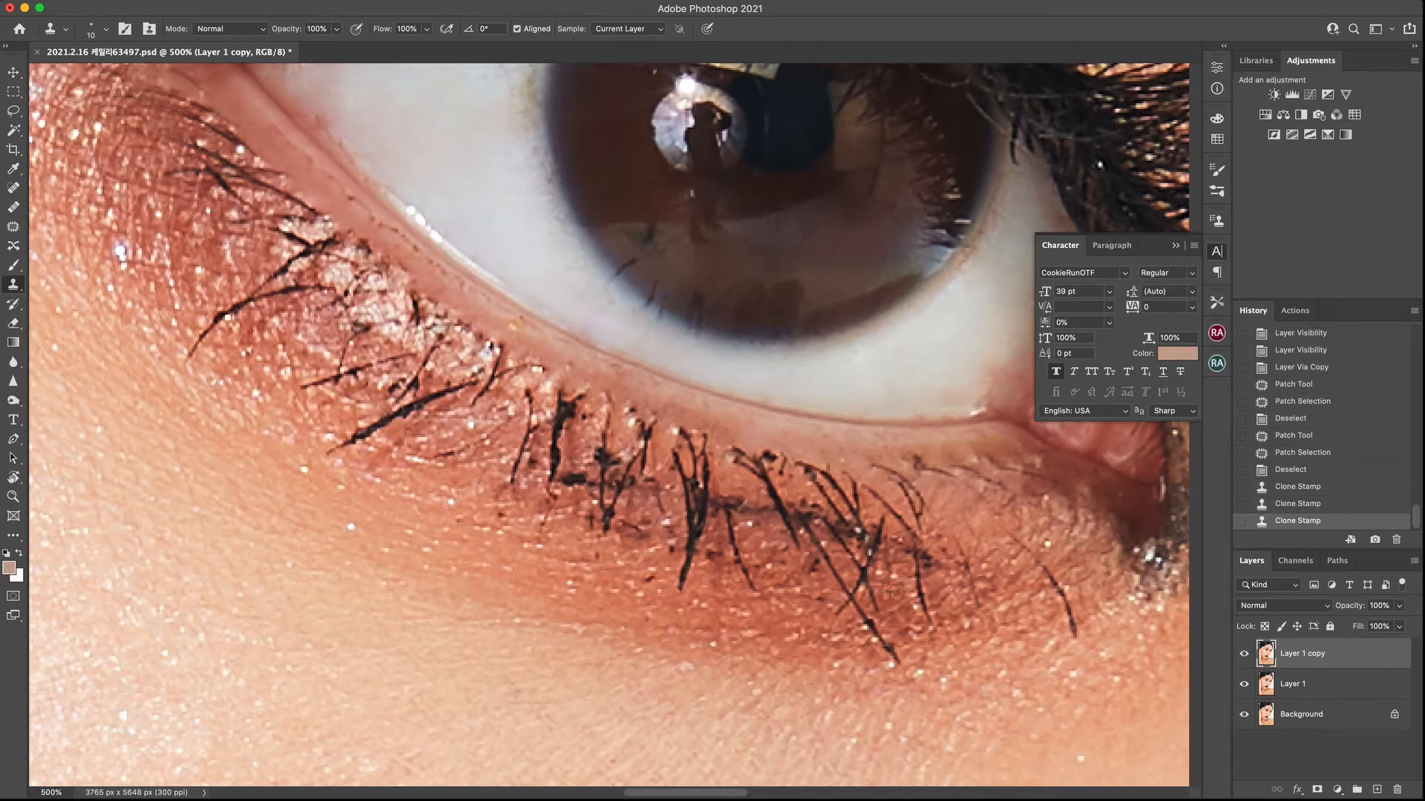
{"action": "left_click", "coordinate": [904, 634]}
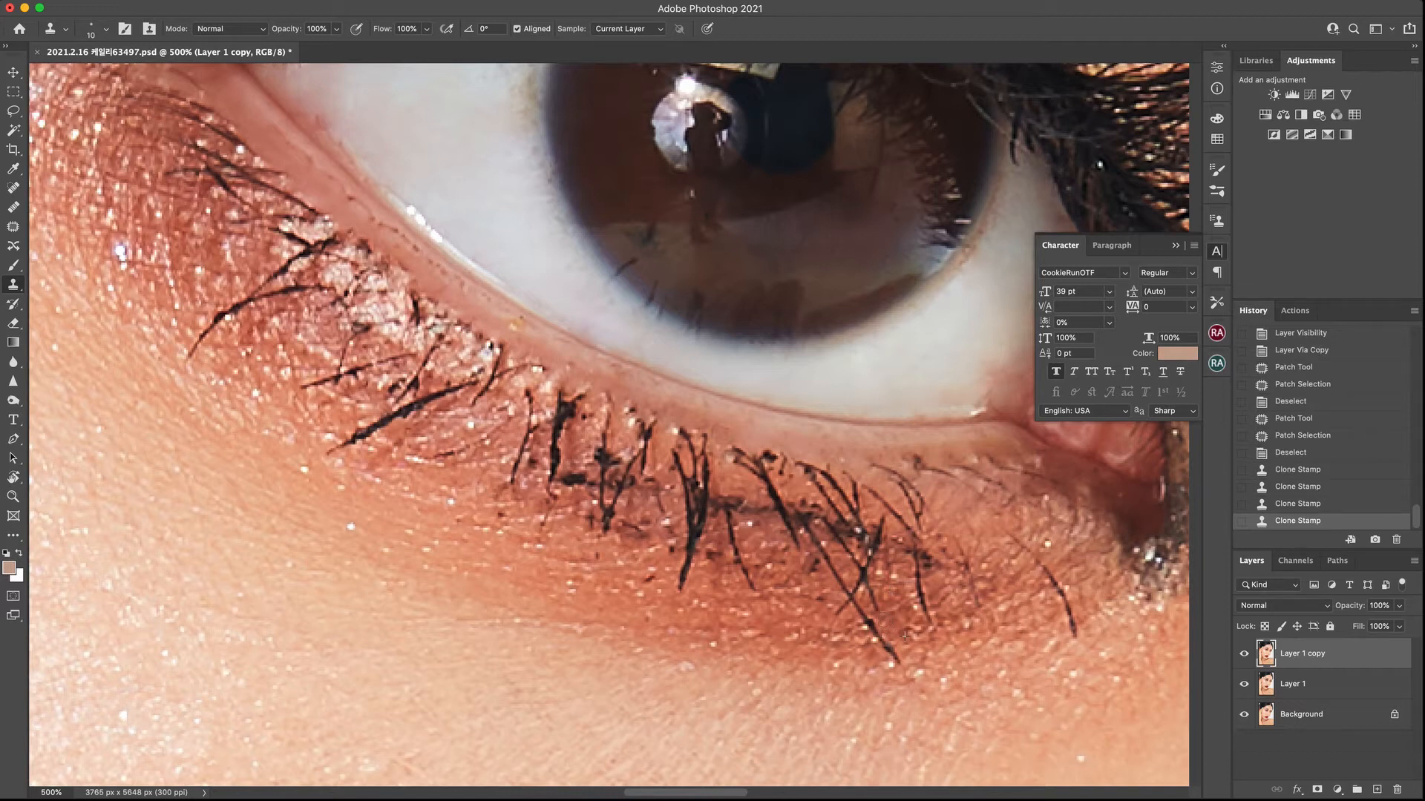
{"action": "left_click", "coordinate": [890, 621]}
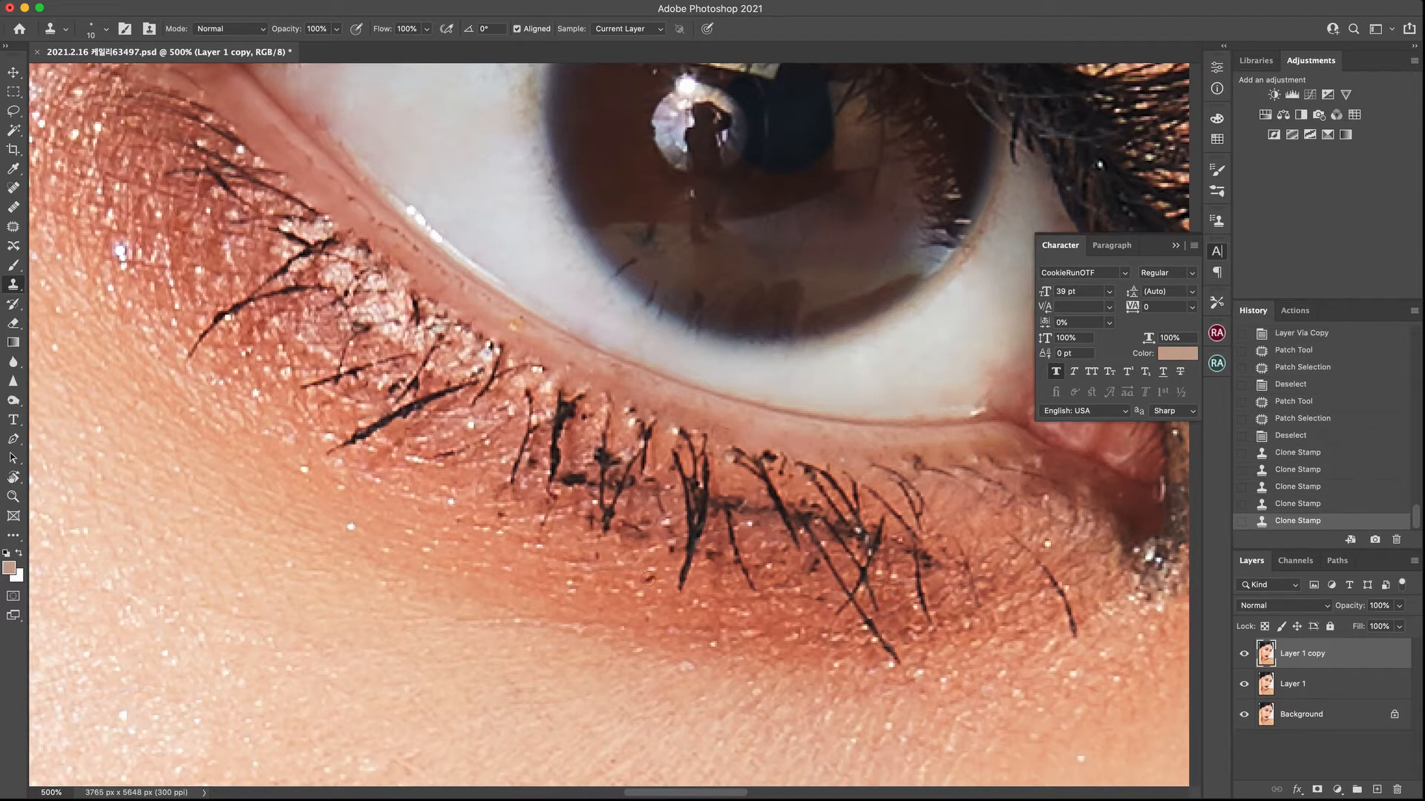
Clone out the remaining dark specks on the skin just below the middle and outer lower lashes
{"action": "left_click", "coordinate": [649, 580]}
{"action": "left_click", "coordinate": [583, 565]}
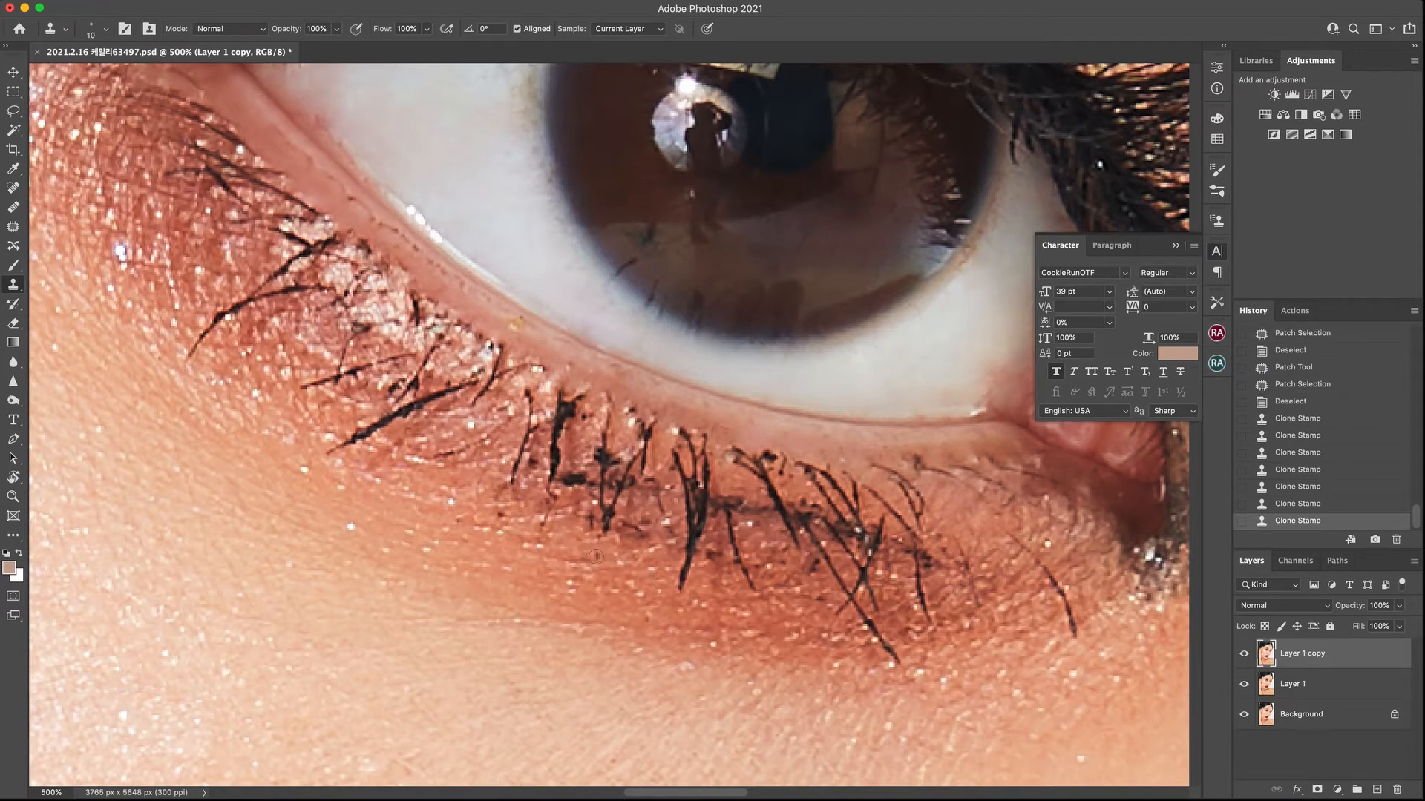
{"action": "left_click", "coordinate": [567, 562]}
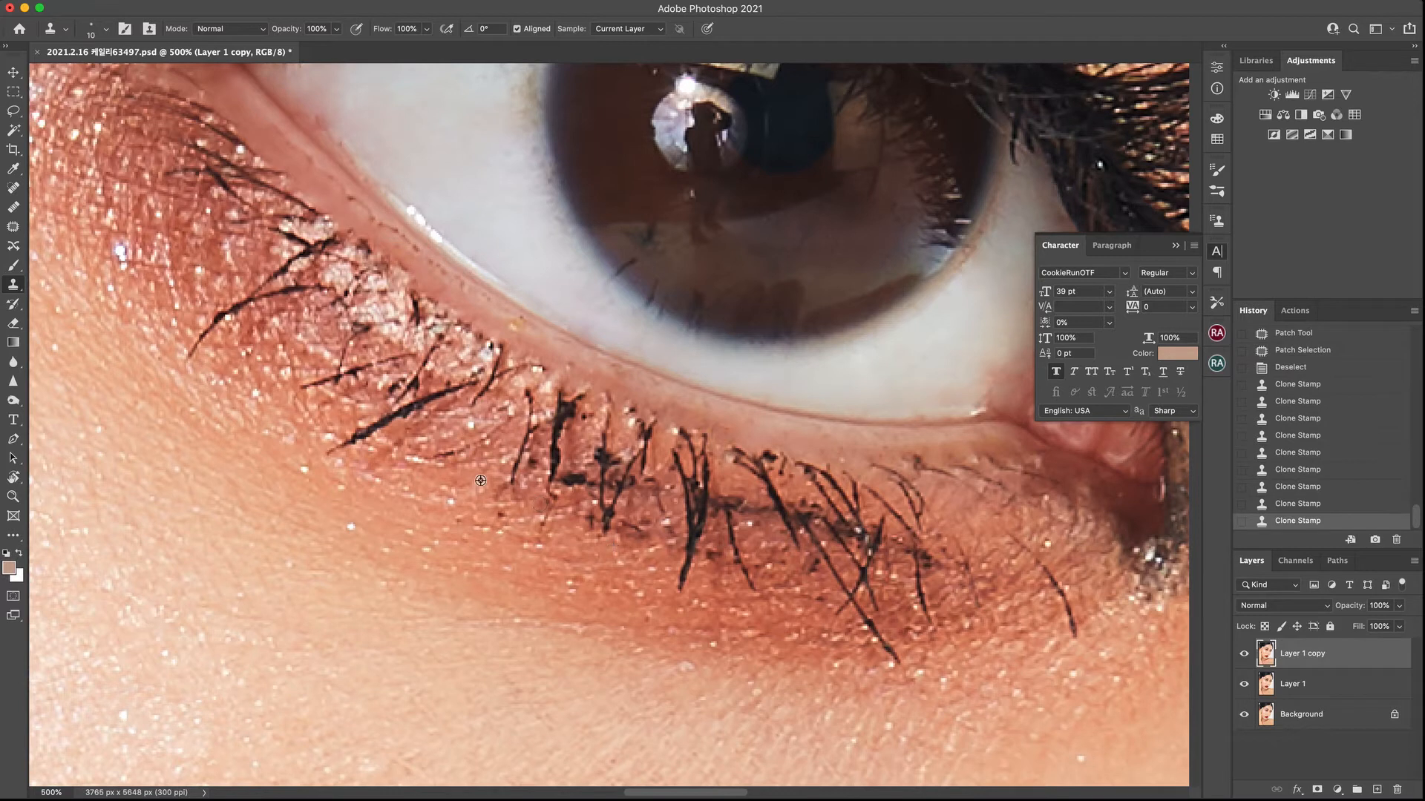
{"action": "left_click", "coordinate": [504, 503]}
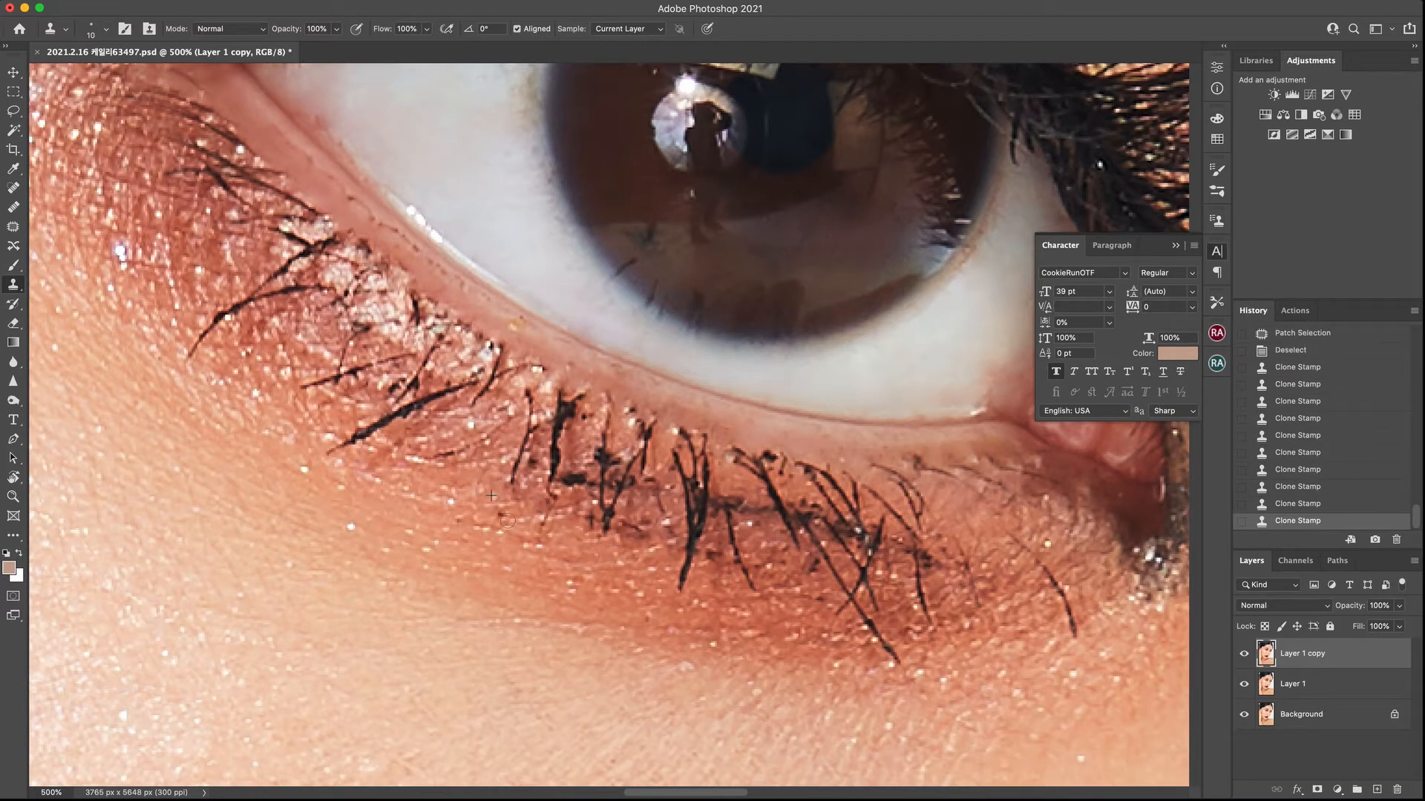
{"action": "left_click", "coordinate": [456, 526]}
Patch the fine crease and marks on the under-eye skin below the outer and middle lower lashes
{"action": "left_click_drag", "start_coordinate": [607, 427], "coordinate": [674, 560]}
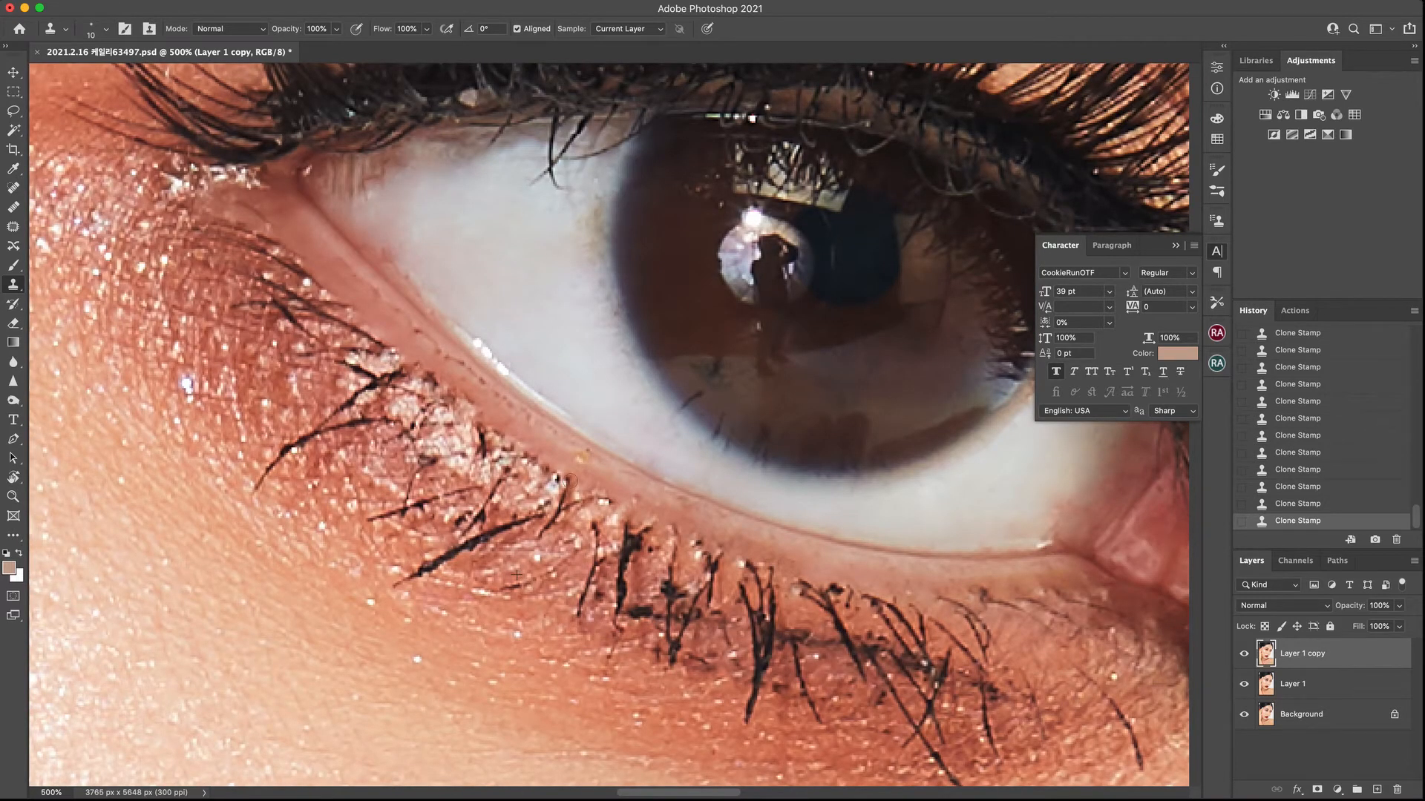
{"action": "scroll", "coordinate": [415, 451], "scroll_direction": "left", "scroll_amount": 5}
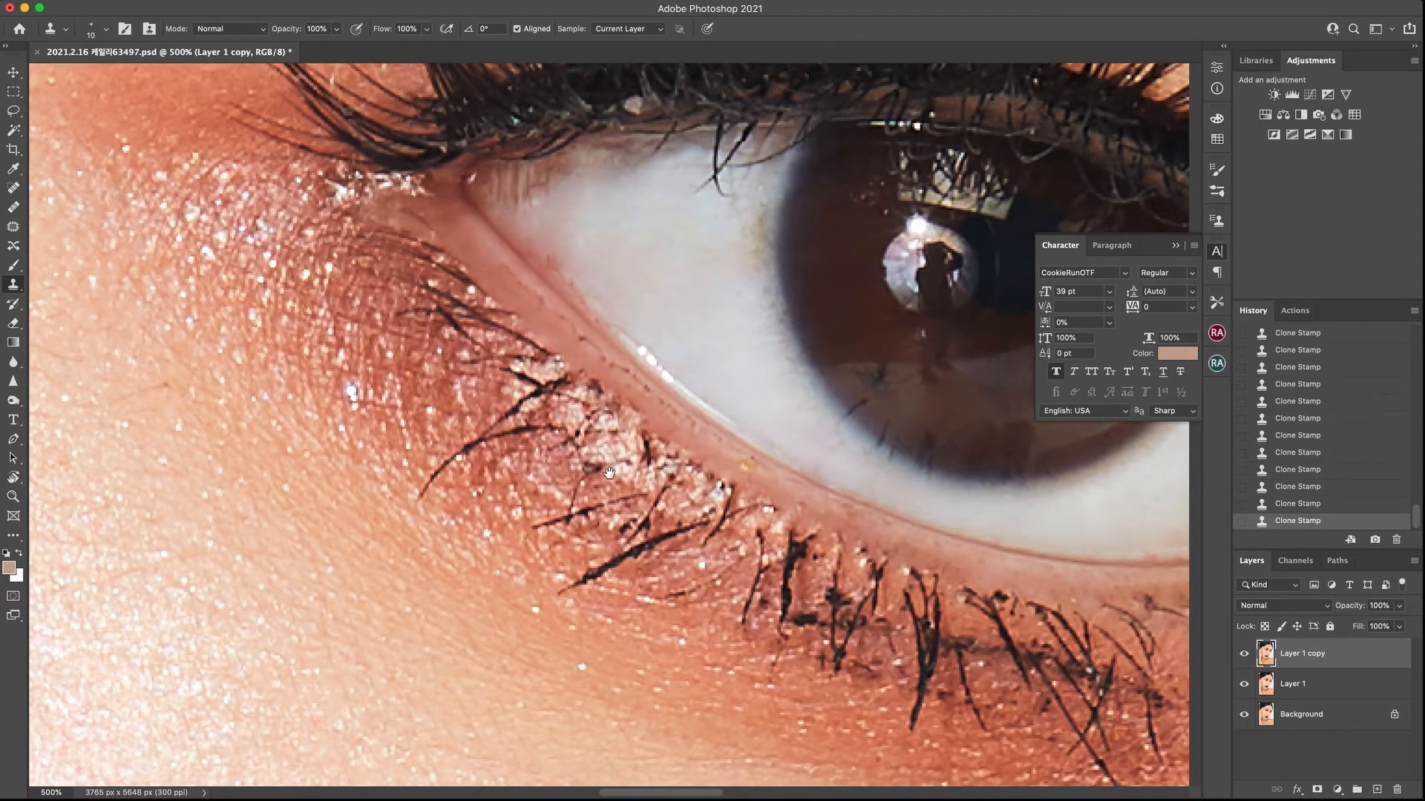
{"action": "left_click_drag", "start_coordinate": [608, 472], "coordinate": [681, 268]}
{"action": "left_click_drag", "start_coordinate": [598, 292], "coordinate": [454, 338]}
{"action": "left_click_drag", "start_coordinate": [738, 401], "coordinate": [443, 485]}
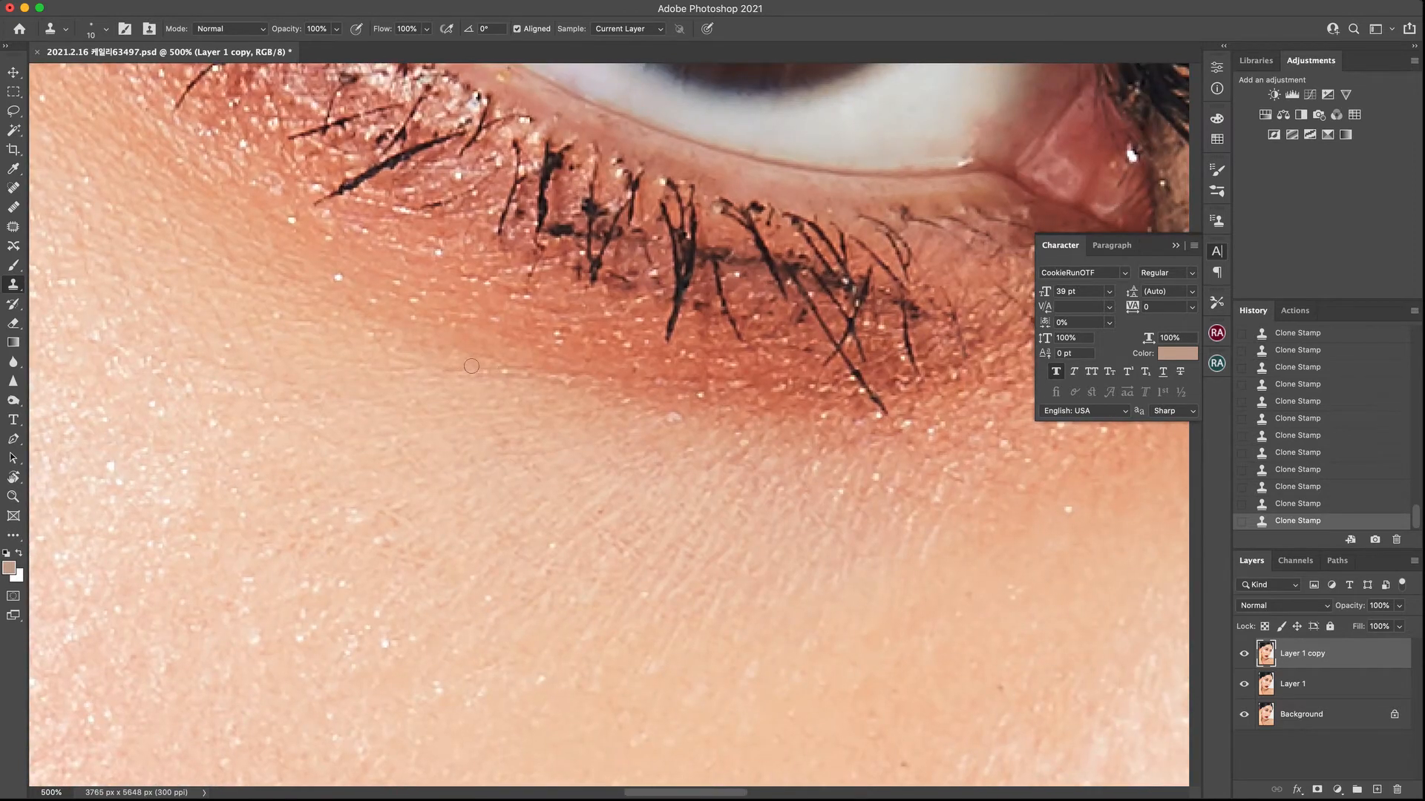
{"action": "key", "text": "j"}
{"action": "mouse_move", "coordinate": [469, 382]}
{"action": "left_mouse_down"}
{"action": "mouse_move", "coordinate": [533, 388]}
{"action": "mouse_move", "coordinate": [541, 362]}
{"action": "mouse_move", "coordinate": [518, 365]}
{"action": "mouse_move", "coordinate": [492, 340]}
{"action": "left_mouse_up"}
{"action": "mouse_move", "coordinate": [588, 394]}
{"action": "left_mouse_down"}
{"action": "mouse_move", "coordinate": [546, 377]}
{"action": "mouse_move", "coordinate": [632, 389]}
{"action": "mouse_move", "coordinate": [529, 348]}
{"action": "mouse_move", "coordinate": [523, 451]}
{"action": "left_mouse_up"}
{"action": "key", "text": "ctrl+d"}
{"action": "scroll", "coordinate": [579, 438], "scroll_direction": "right", "scroll_amount": 5}
{"action": "mouse_move", "coordinate": [494, 345]}
{"action": "left_mouse_down"}
{"action": "mouse_move", "coordinate": [509, 365]}
{"action": "mouse_move", "coordinate": [477, 340]}
{"action": "mouse_move", "coordinate": [567, 409]}
{"action": "left_mouse_up"}
{"action": "key", "text": "ctrl+d"}
Patch the small spots and fine lines on the skin below the inner lower lashes
{"action": "scroll", "coordinate": [593, 412], "scroll_direction": "right", "scroll_amount": 5}
{"action": "mouse_move", "coordinate": [259, 494]}
{"action": "left_mouse_down"}
{"action": "mouse_move", "coordinate": [269, 515]}
{"action": "mouse_move", "coordinate": [291, 512]}
{"action": "mouse_move", "coordinate": [280, 500]}
{"action": "mouse_move", "coordinate": [303, 480]}
{"action": "left_mouse_up"}
{"action": "left_click_drag", "start_coordinate": [294, 488], "coordinate": [298, 469]}
{"action": "left_click_drag", "start_coordinate": [311, 491], "coordinate": [337, 499]}
{"action": "left_click_drag", "start_coordinate": [332, 509], "coordinate": [307, 477]}
{"action": "mouse_move", "coordinate": [395, 404]}
{"action": "left_mouse_down"}
{"action": "mouse_move", "coordinate": [405, 424]}
{"action": "mouse_move", "coordinate": [397, 409]}
{"action": "mouse_move", "coordinate": [371, 481]}
{"action": "mouse_move", "coordinate": [356, 472]}
{"action": "mouse_move", "coordinate": [388, 480]}
{"action": "left_mouse_up"}
{"action": "left_click", "coordinate": [424, 487]}
{"action": "left_click_drag", "start_coordinate": [388, 481], "coordinate": [388, 493]}
{"action": "left_click", "coordinate": [479, 459]}
{"action": "mouse_move", "coordinate": [458, 447]}
{"action": "left_mouse_down"}
{"action": "mouse_move", "coordinate": [433, 451]}
{"action": "mouse_move", "coordinate": [477, 472]}
{"action": "mouse_move", "coordinate": [429, 487]}
{"action": "left_mouse_up"}
{"action": "left_click", "coordinate": [430, 487]}
{"action": "mouse_move", "coordinate": [530, 437]}
{"action": "left_mouse_down"}
{"action": "mouse_move", "coordinate": [483, 473]}
{"action": "mouse_move", "coordinate": [538, 433]}
{"action": "mouse_move", "coordinate": [516, 420]}
{"action": "mouse_move", "coordinate": [433, 490]}
{"action": "left_mouse_up"}
{"action": "key", "text": "super+d"}
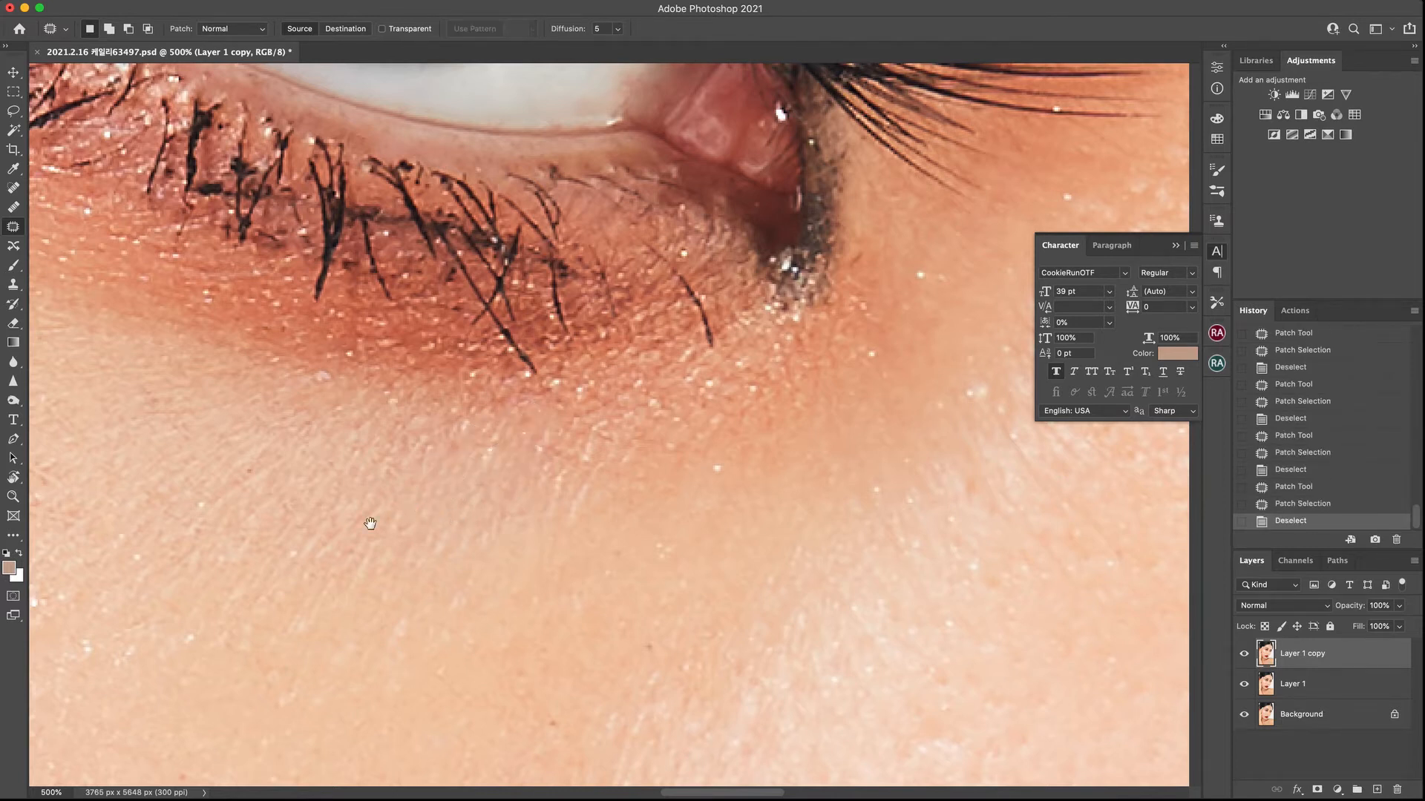
Patch a small mark on the under-eye skin beneath the middle of the lower lashes
{"action": "left_click_drag", "start_coordinate": [370, 524], "coordinate": [455, 499]}
{"action": "left_click_drag", "start_coordinate": [288, 429], "coordinate": [308, 432]}
{"action": "mouse_move", "coordinate": [297, 438]}
{"action": "left_mouse_down"}
{"action": "mouse_move", "coordinate": [265, 406]}
{"action": "mouse_move", "coordinate": [277, 484]}
{"action": "mouse_move", "coordinate": [315, 476]}
{"action": "mouse_move", "coordinate": [365, 507]}
{"action": "left_mouse_up"}
{"action": "key", "text": "super+d"}
{"action": "key", "text": "super+d"}
Clone out the dark mascara clump at the other eye's inner corner with the size 10 brush
{"action": "left_click_drag", "start_coordinate": [531, 483], "coordinate": [391, 394]}
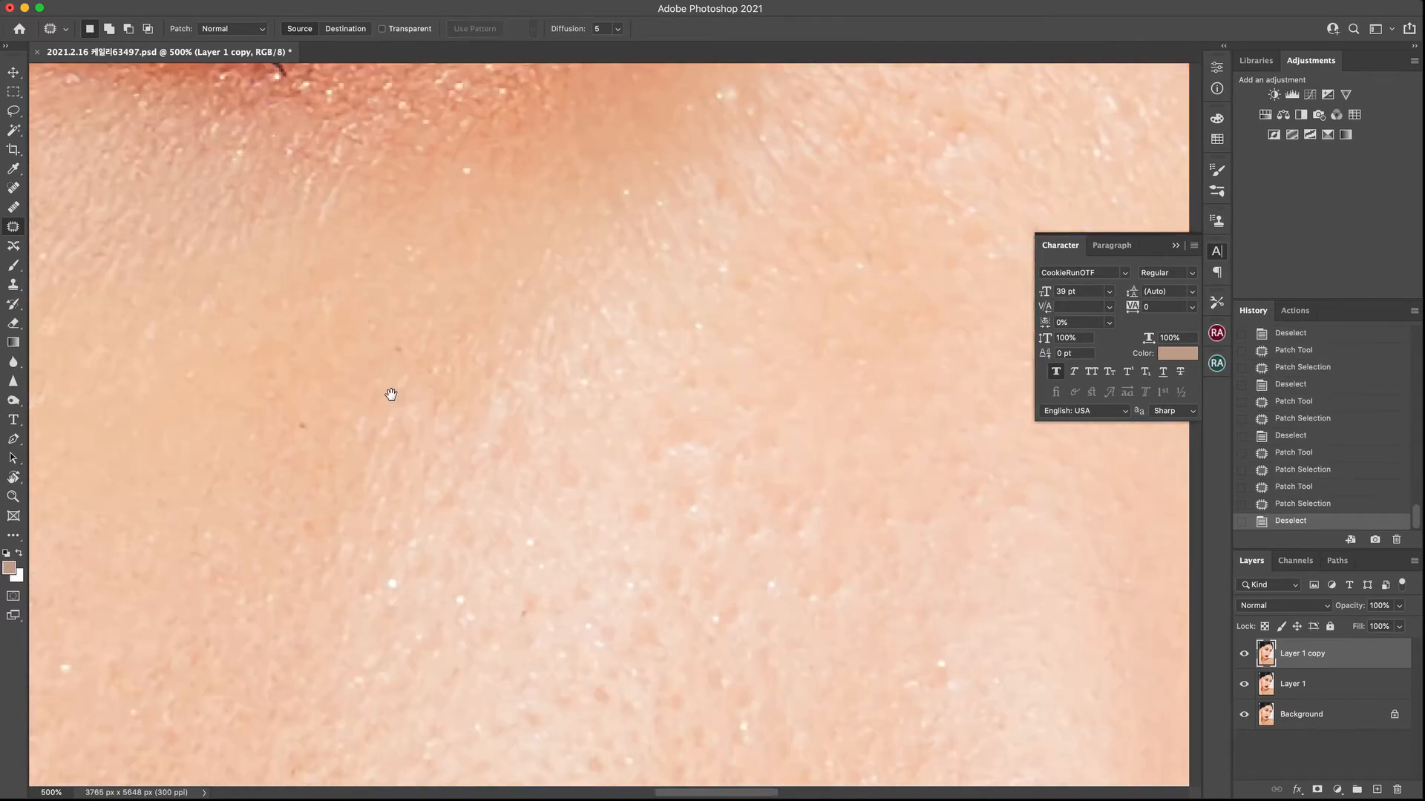
{"action": "left_click_drag", "start_coordinate": [576, 420], "coordinate": [474, 458]}
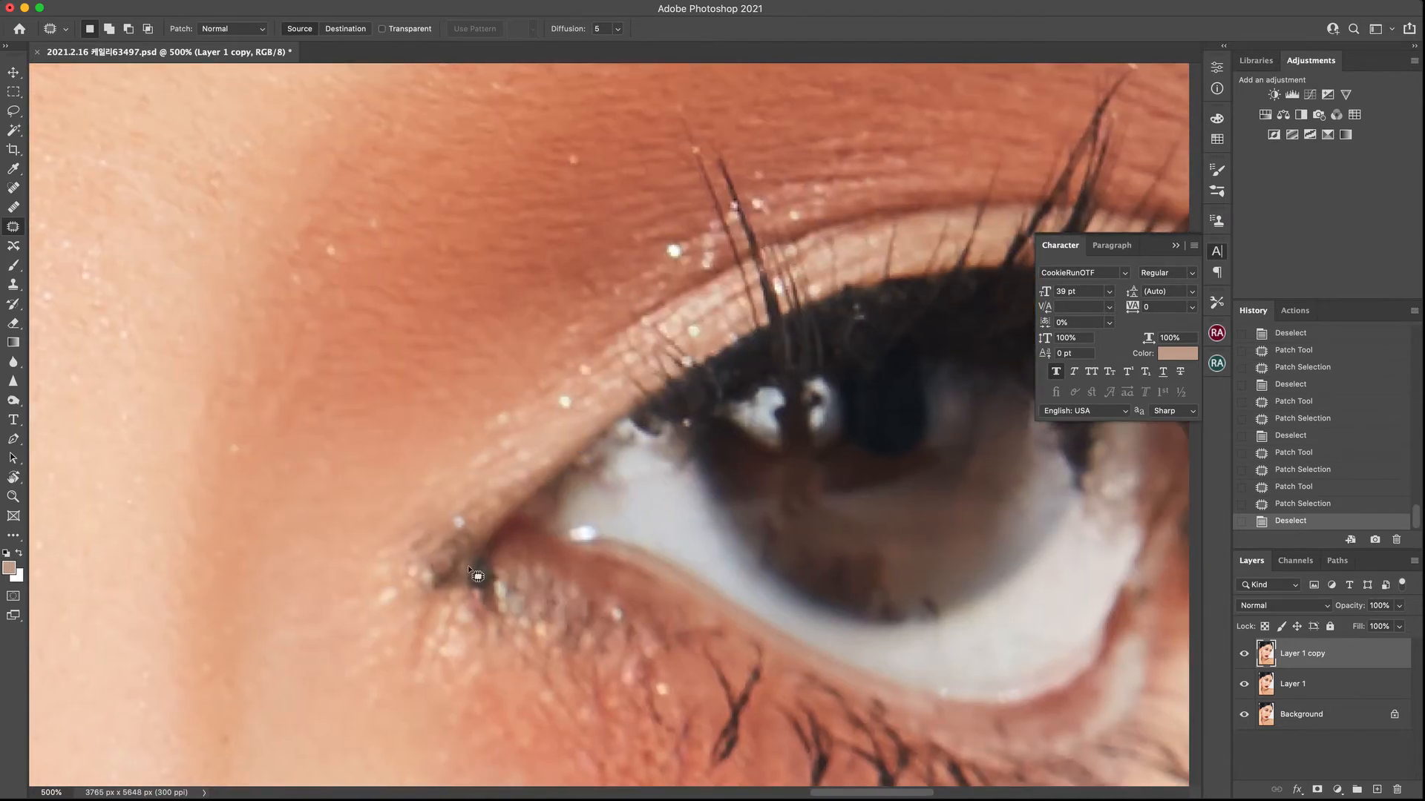
{"action": "key", "text": "s"}
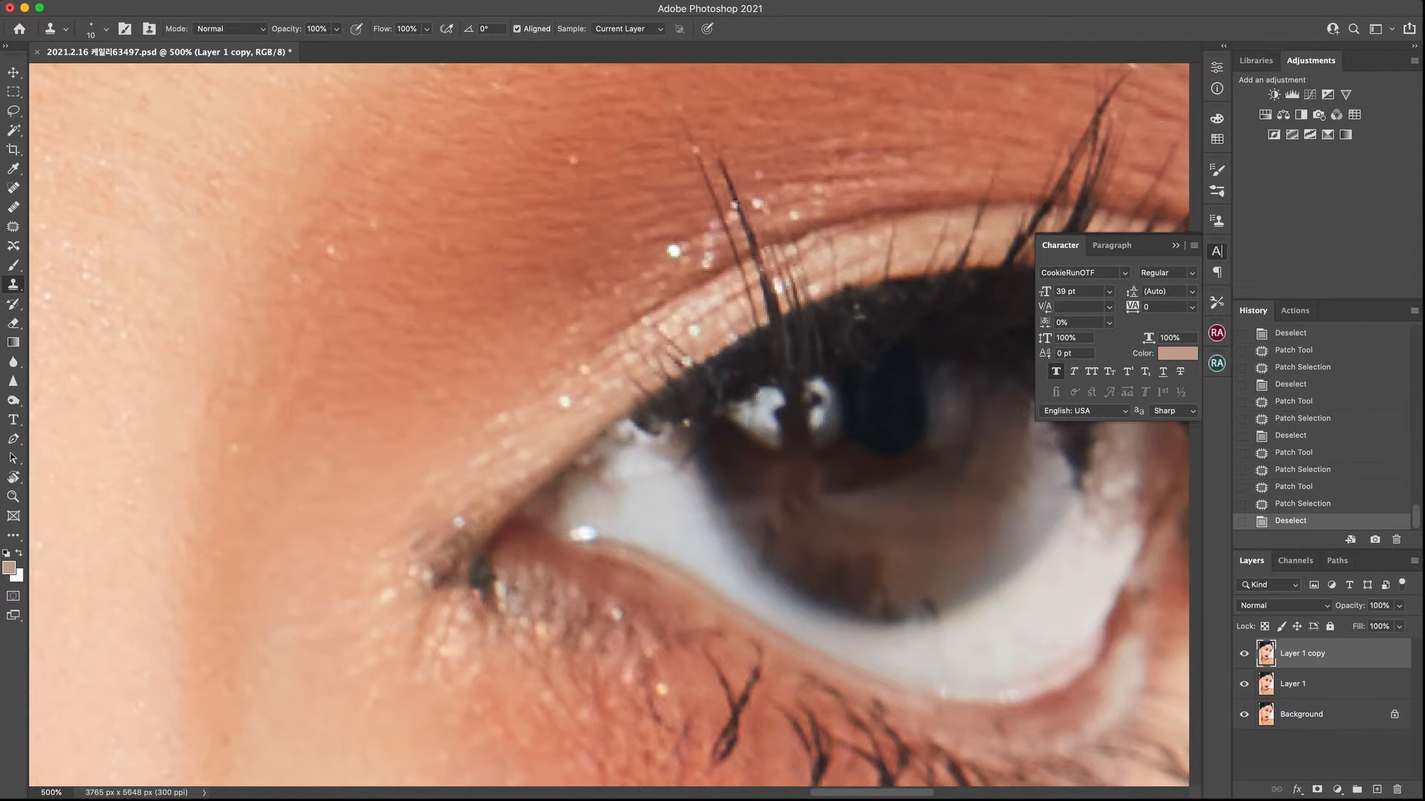
{"action": "left_click", "coordinate": [488, 587]}
{"action": "left_click", "coordinate": [485, 598]}
{"action": "left_click", "coordinate": [485, 585]}
{"action": "left_click", "coordinate": [483, 581]}
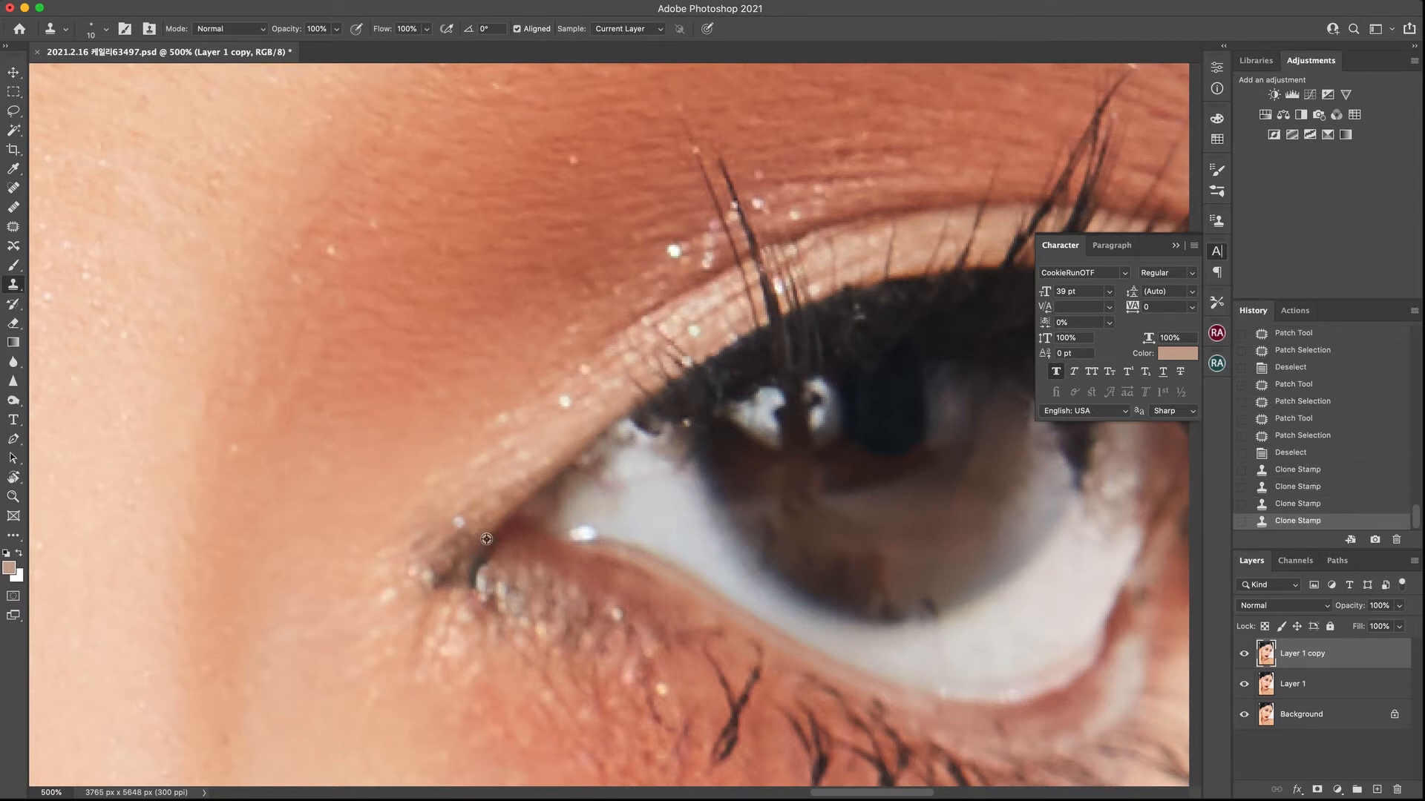
{"action": "left_click", "coordinate": [481, 560]}
{"action": "left_click", "coordinate": [472, 580]}
{"action": "left_click", "coordinate": [506, 590]}
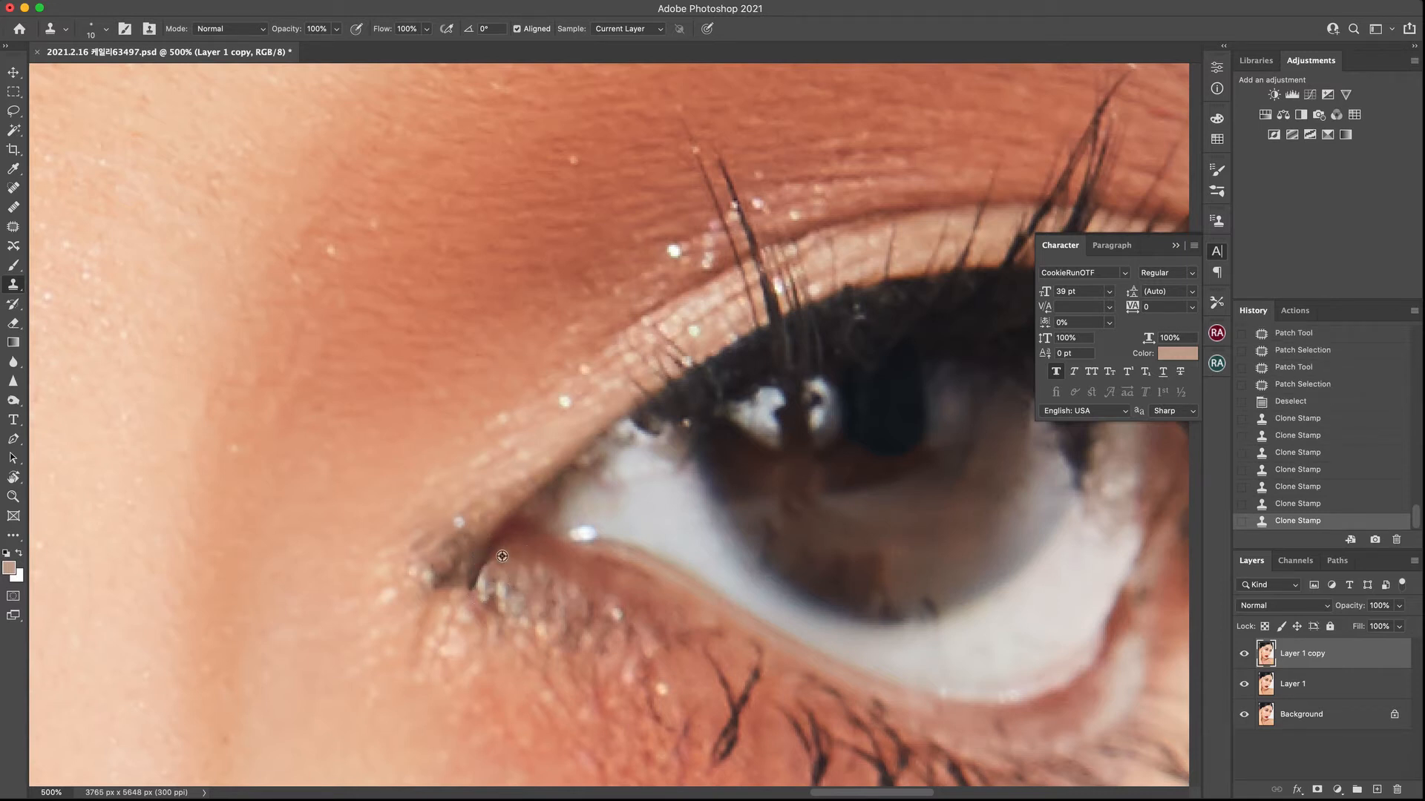
{"action": "left_click", "coordinate": [475, 588]}
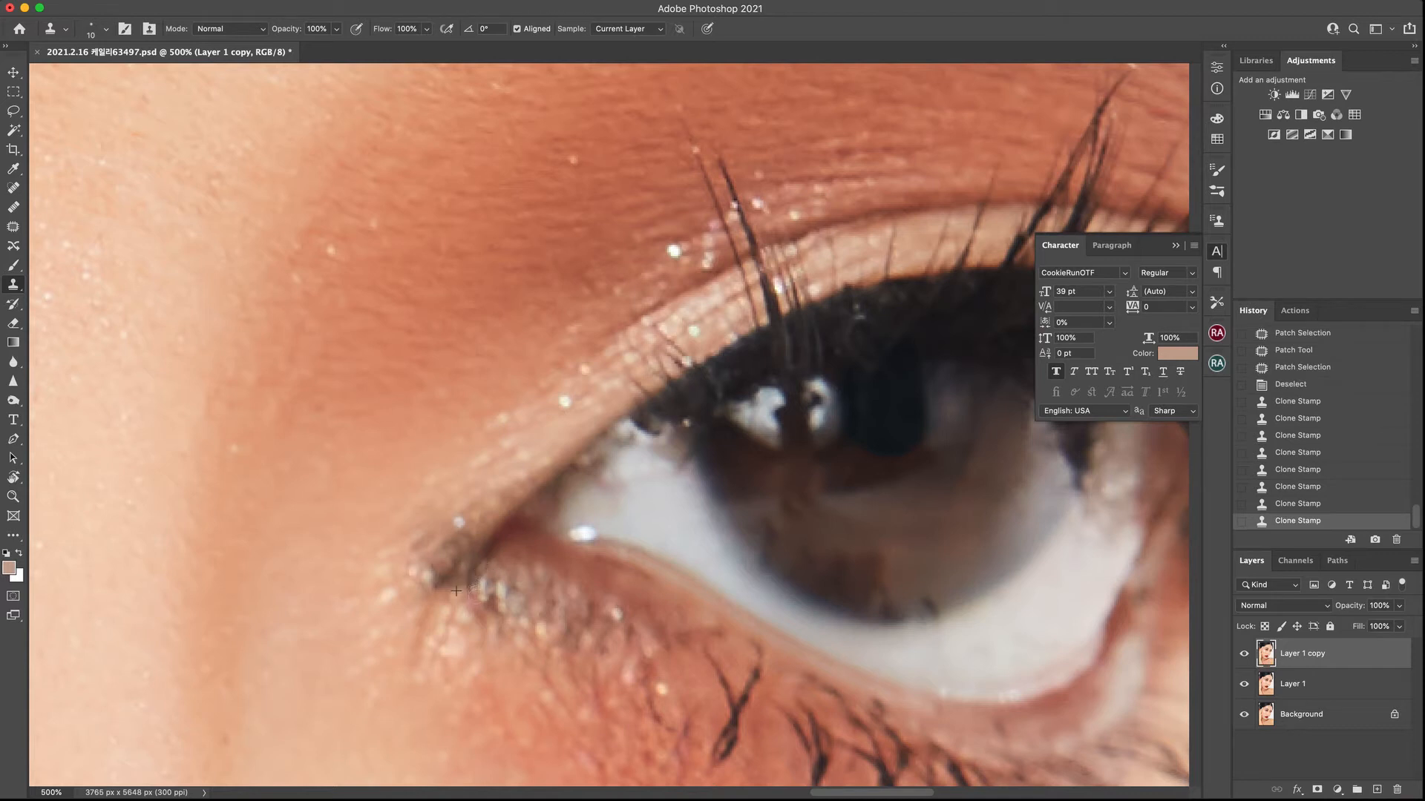
{"action": "left_click_drag", "start_coordinate": [489, 419], "coordinate": [365, 286]}
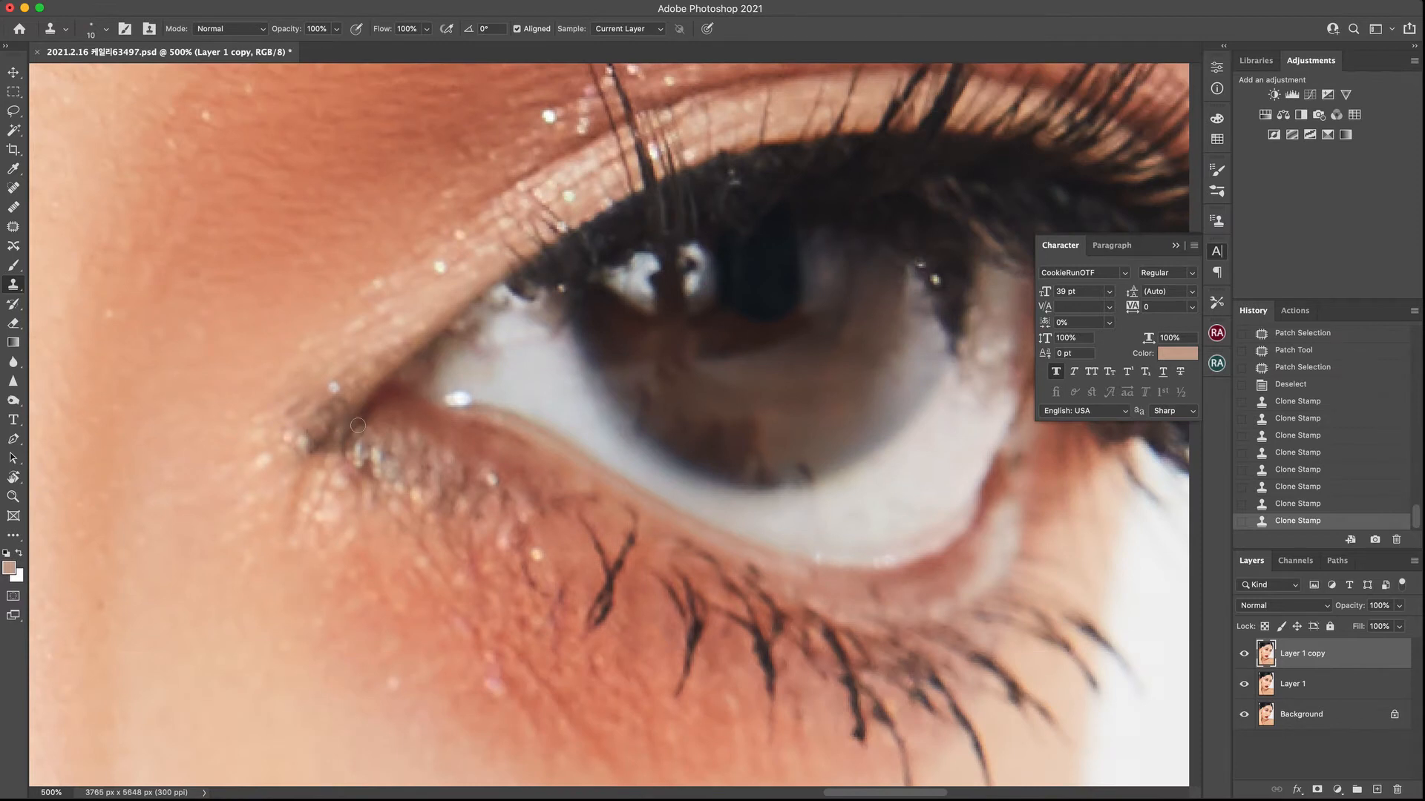
{"action": "left_click", "coordinate": [341, 446]}
Patch a small area of skin beside the inner corner of this eye
{"action": "key", "text": "z"}
{"action": "mouse_move", "coordinate": [558, 510]}
{"action": "left_mouse_down"}
{"action": "mouse_move", "coordinate": [397, 423]}
{"action": "mouse_move", "coordinate": [389, 436]}
{"action": "mouse_move", "coordinate": [462, 475]}
{"action": "left_mouse_up"}
{"action": "left_click_drag", "start_coordinate": [297, 375], "coordinate": [286, 373]}
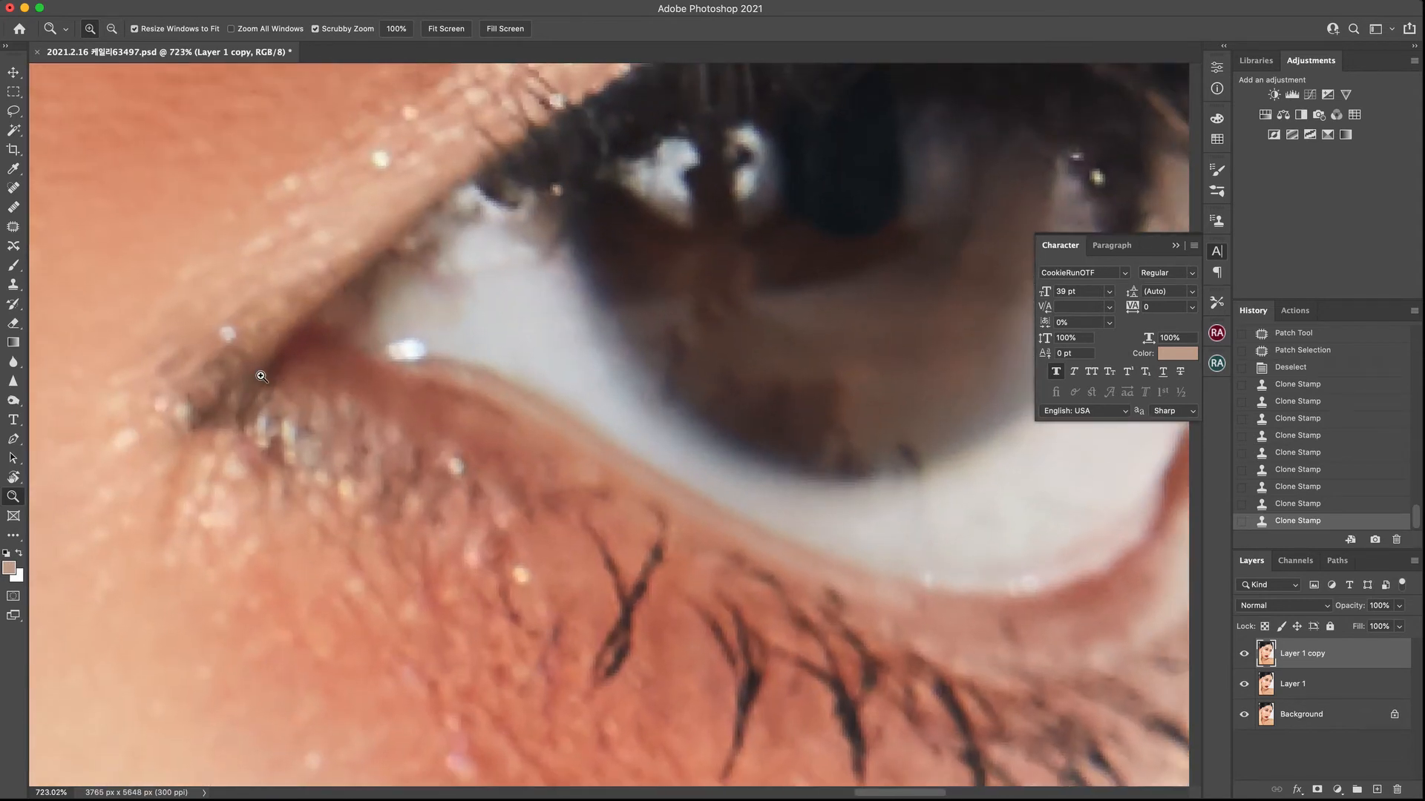
{"action": "key", "text": "j"}
{"action": "mouse_move", "coordinate": [183, 346]}
{"action": "left_mouse_down"}
{"action": "mouse_move", "coordinate": [182, 429]}
{"action": "mouse_move", "coordinate": [205, 408]}
{"action": "mouse_move", "coordinate": [169, 448]}
{"action": "mouse_move", "coordinate": [198, 368]}
{"action": "mouse_move", "coordinate": [253, 352]}
{"action": "mouse_move", "coordinate": [293, 301]}
{"action": "left_mouse_up"}
{"action": "key", "text": "ctrl+d"}
{"action": "key", "text": "ctrl+d"}
{"action": "key", "text": "super+d"}
Patch the glitter specks and small marks on the skin below the eye's inner corner
{"action": "left_click_drag", "start_coordinate": [226, 420], "coordinate": [225, 419]}
{"action": "mouse_move", "coordinate": [224, 406]}
{"action": "left_mouse_down"}
{"action": "mouse_move", "coordinate": [190, 447]}
{"action": "mouse_move", "coordinate": [297, 461]}
{"action": "mouse_move", "coordinate": [294, 511]}
{"action": "mouse_move", "coordinate": [222, 497]}
{"action": "mouse_move", "coordinate": [234, 462]}
{"action": "mouse_move", "coordinate": [223, 472]}
{"action": "mouse_move", "coordinate": [387, 515]}
{"action": "mouse_move", "coordinate": [413, 477]}
{"action": "left_mouse_up"}
{"action": "key", "text": "super+d"}
{"action": "key", "text": "super+d"}
{"action": "key", "text": "super+d"}
{"action": "left_click_drag", "start_coordinate": [410, 483], "coordinate": [403, 546]}
{"action": "key", "text": "super+d"}
Patch the pinkish streak and the diagonal creases in the red eyeshadow below the inner lower lashes
{"action": "left_click_drag", "start_coordinate": [610, 615], "coordinate": [549, 360]}
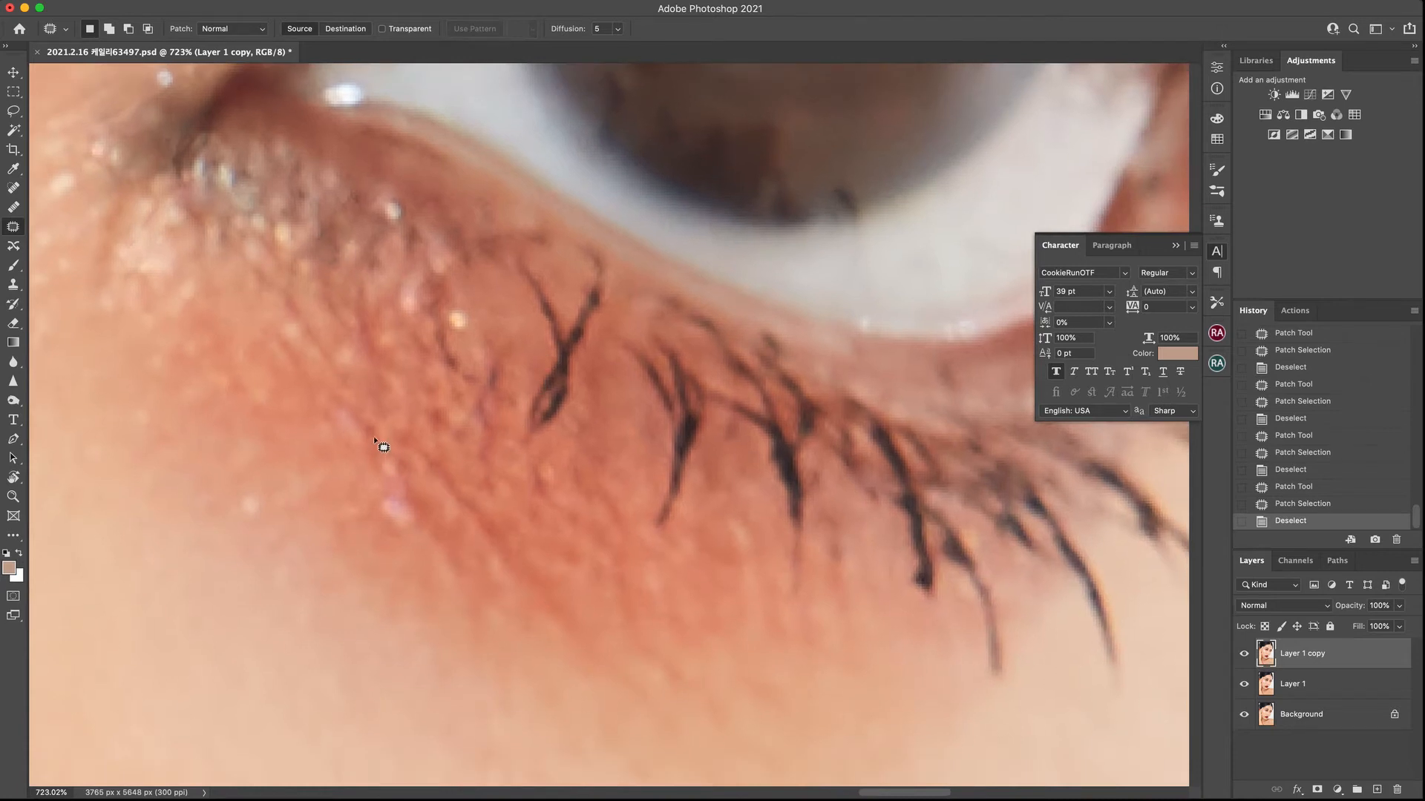
{"action": "mouse_move", "coordinate": [339, 442]}
{"action": "left_mouse_down"}
{"action": "mouse_move", "coordinate": [438, 554]}
{"action": "mouse_move", "coordinate": [488, 537]}
{"action": "mouse_move", "coordinate": [386, 434]}
{"action": "left_mouse_up"}
{"action": "left_click_drag", "start_coordinate": [441, 524], "coordinate": [343, 547]}
{"action": "key", "text": "ctrl+d"}
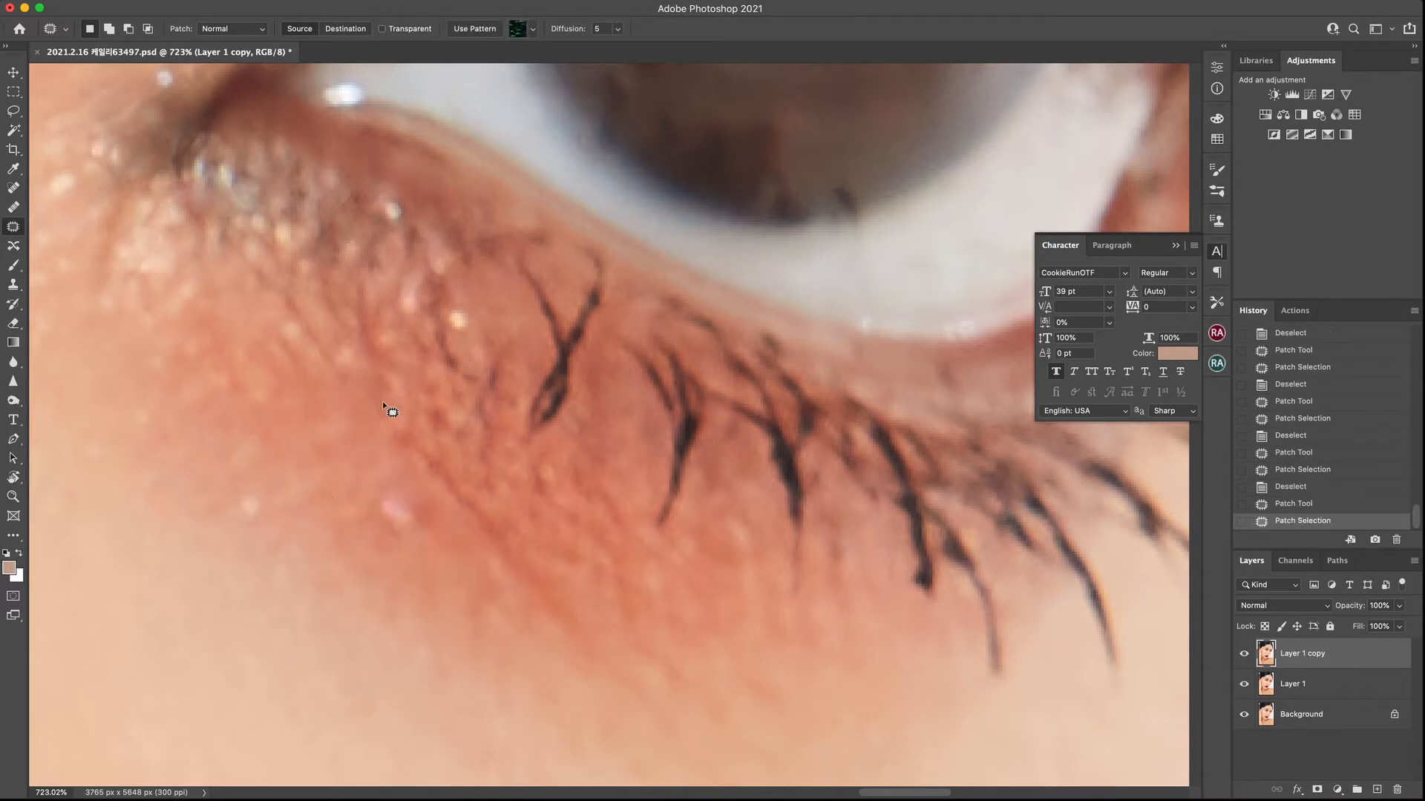
{"action": "mouse_move", "coordinate": [446, 523]}
{"action": "left_mouse_down"}
{"action": "mouse_move", "coordinate": [536, 616]}
{"action": "mouse_move", "coordinate": [430, 451]}
{"action": "left_mouse_up"}
{"action": "left_click_drag", "start_coordinate": [523, 589], "coordinate": [513, 659]}
{"action": "key", "text": "super+d"}
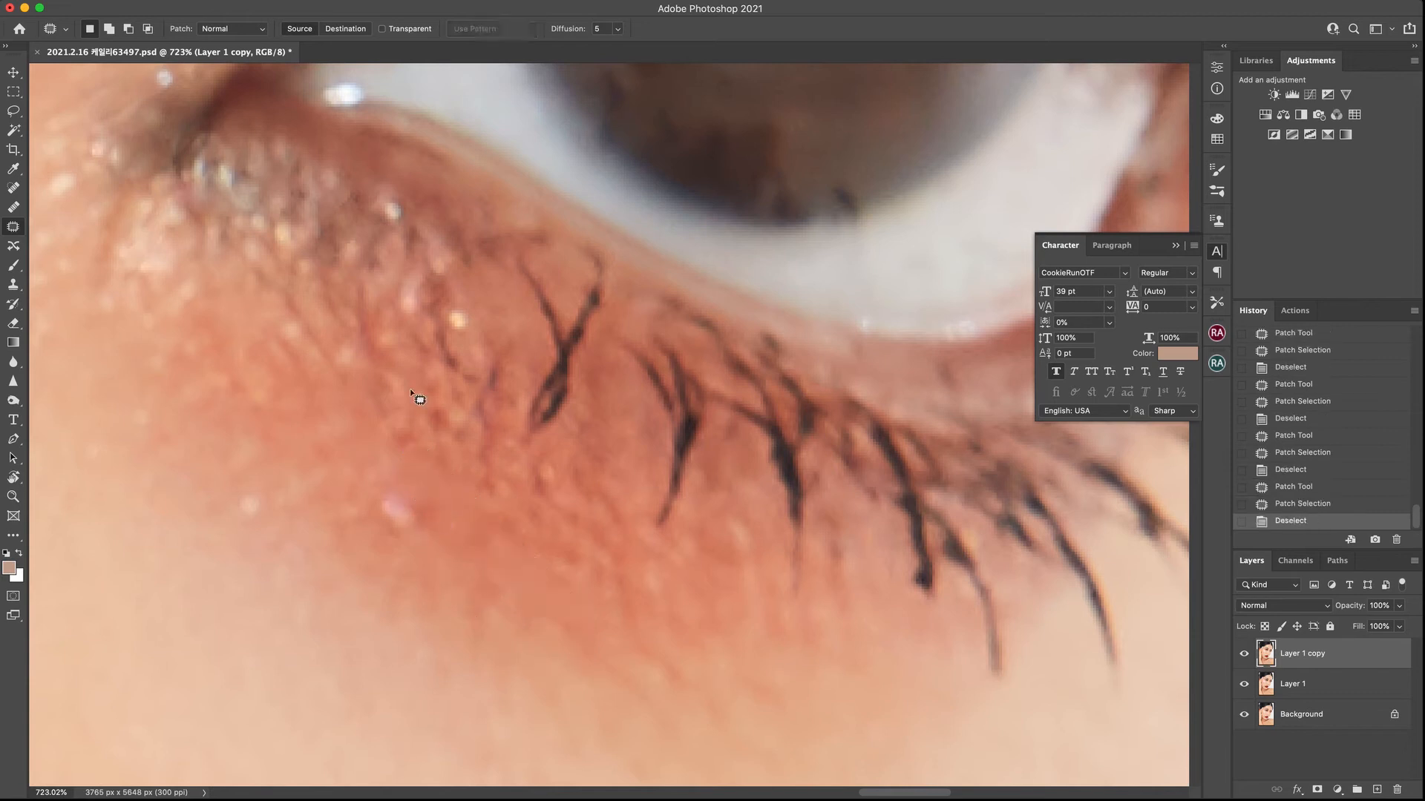
Patch the fine dark lines in the skin between the inner corner and the first lower lashes
{"action": "mouse_move", "coordinate": [277, 296]}
{"action": "left_mouse_down"}
{"action": "mouse_move", "coordinate": [319, 417]}
{"action": "mouse_move", "coordinate": [295, 290]}
{"action": "left_mouse_up"}
{"action": "left_click_drag", "start_coordinate": [306, 419], "coordinate": [297, 436]}
{"action": "key", "text": "super+d"}
{"action": "mouse_move", "coordinate": [452, 401]}
{"action": "left_mouse_down"}
{"action": "mouse_move", "coordinate": [518, 490]}
{"action": "mouse_move", "coordinate": [459, 404]}
{"action": "mouse_move", "coordinate": [330, 426]}
{"action": "left_mouse_up"}
{"action": "key", "text": "super+d"}
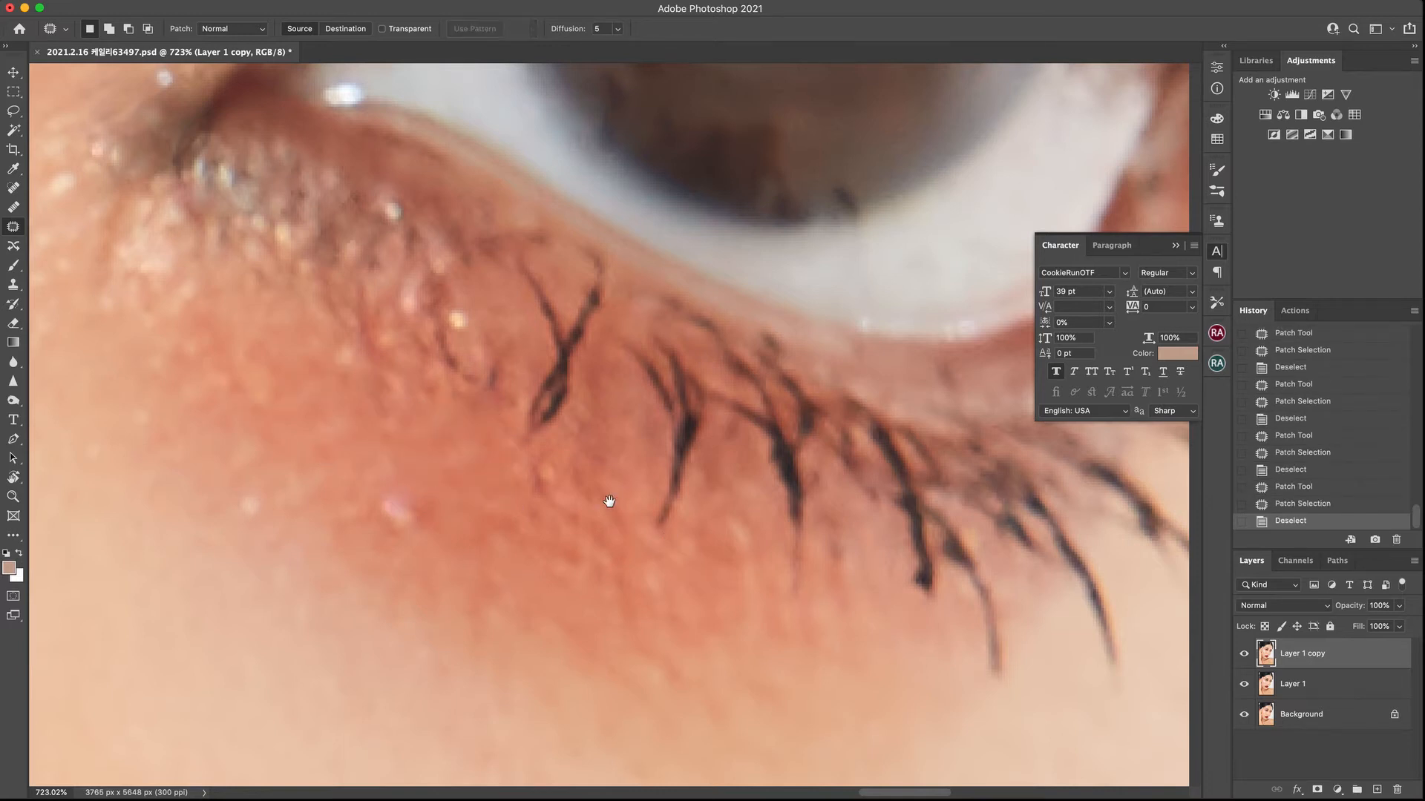
Patch the remaining rough texture in the red eyeshadow under the inner lower lashes
{"action": "scroll", "coordinate": [605, 500], "scroll_direction": "right", "scroll_amount": 2}
{"action": "scroll", "coordinate": [605, 499], "scroll_direction": "down", "scroll_amount": 1}
{"action": "mouse_move", "coordinate": [403, 516]}
{"action": "left_mouse_down"}
{"action": "mouse_move", "coordinate": [487, 626]}
{"action": "mouse_move", "coordinate": [477, 594]}
{"action": "mouse_move", "coordinate": [413, 642]}
{"action": "left_mouse_up"}
{"action": "key", "text": "super+d"}
{"action": "mouse_move", "coordinate": [449, 525]}
{"action": "left_mouse_down"}
{"action": "mouse_move", "coordinate": [566, 470]}
{"action": "mouse_move", "coordinate": [419, 542]}
{"action": "left_mouse_up"}
{"action": "key", "text": "super+d"}
Patch the pink spot in the eyeshadow below the inner lower lashes
{"action": "key", "text": "z"}
{"action": "mouse_move", "coordinate": [681, 579]}
{"action": "left_mouse_down"}
{"action": "mouse_move", "coordinate": [508, 489]}
{"action": "mouse_move", "coordinate": [737, 631]}
{"action": "mouse_move", "coordinate": [805, 653]}
{"action": "left_mouse_up"}
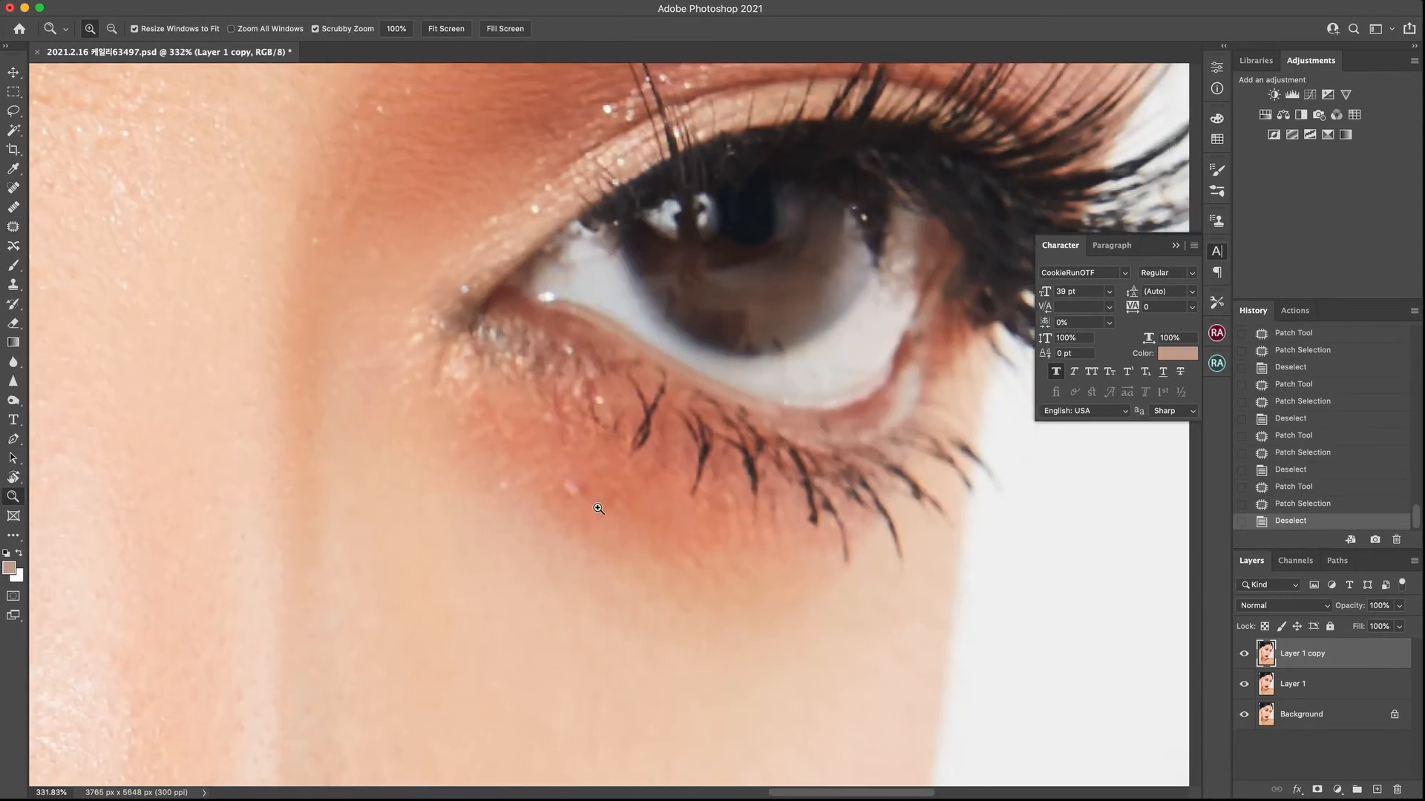
{"action": "key", "text": "j"}
{"action": "mouse_move", "coordinate": [556, 479]}
{"action": "left_mouse_down"}
{"action": "mouse_move", "coordinate": [582, 500]}
{"action": "mouse_move", "coordinate": [575, 483]}
{"action": "left_mouse_up"}
{"action": "mouse_move", "coordinate": [574, 487]}
{"action": "left_mouse_down"}
{"action": "mouse_move", "coordinate": [592, 458]}
{"action": "mouse_move", "coordinate": [607, 464]}
{"action": "left_mouse_up"}
{"action": "key", "text": "super+d"}
Patch the small marks along the lower edge of the red eyeshadow beneath the lashes
{"action": "mouse_move", "coordinate": [723, 492]}
{"action": "left_mouse_down"}
{"action": "mouse_move", "coordinate": [736, 552]}
{"action": "mouse_move", "coordinate": [727, 496]}
{"action": "left_mouse_up"}
{"action": "left_click_drag", "start_coordinate": [729, 520], "coordinate": [659, 552]}
{"action": "mouse_move", "coordinate": [658, 552]}
{"action": "left_mouse_down"}
{"action": "mouse_move", "coordinate": [751, 571]}
{"action": "mouse_move", "coordinate": [743, 557]}
{"action": "mouse_move", "coordinate": [648, 570]}
{"action": "left_mouse_up"}
{"action": "key", "text": "super+d"}
{"action": "mouse_move", "coordinate": [740, 557]}
{"action": "left_mouse_down"}
{"action": "mouse_move", "coordinate": [705, 588]}
{"action": "mouse_move", "coordinate": [742, 558]}
{"action": "left_mouse_up"}
{"action": "left_click_drag", "start_coordinate": [736, 576], "coordinate": [792, 586]}
{"action": "key", "text": "super+d"}
{"action": "mouse_move", "coordinate": [605, 596]}
{"action": "left_mouse_down"}
{"action": "mouse_move", "coordinate": [700, 589]}
{"action": "mouse_move", "coordinate": [605, 595]}
{"action": "mouse_move", "coordinate": [586, 647]}
{"action": "left_mouse_up"}
{"action": "key", "text": "super+d"}
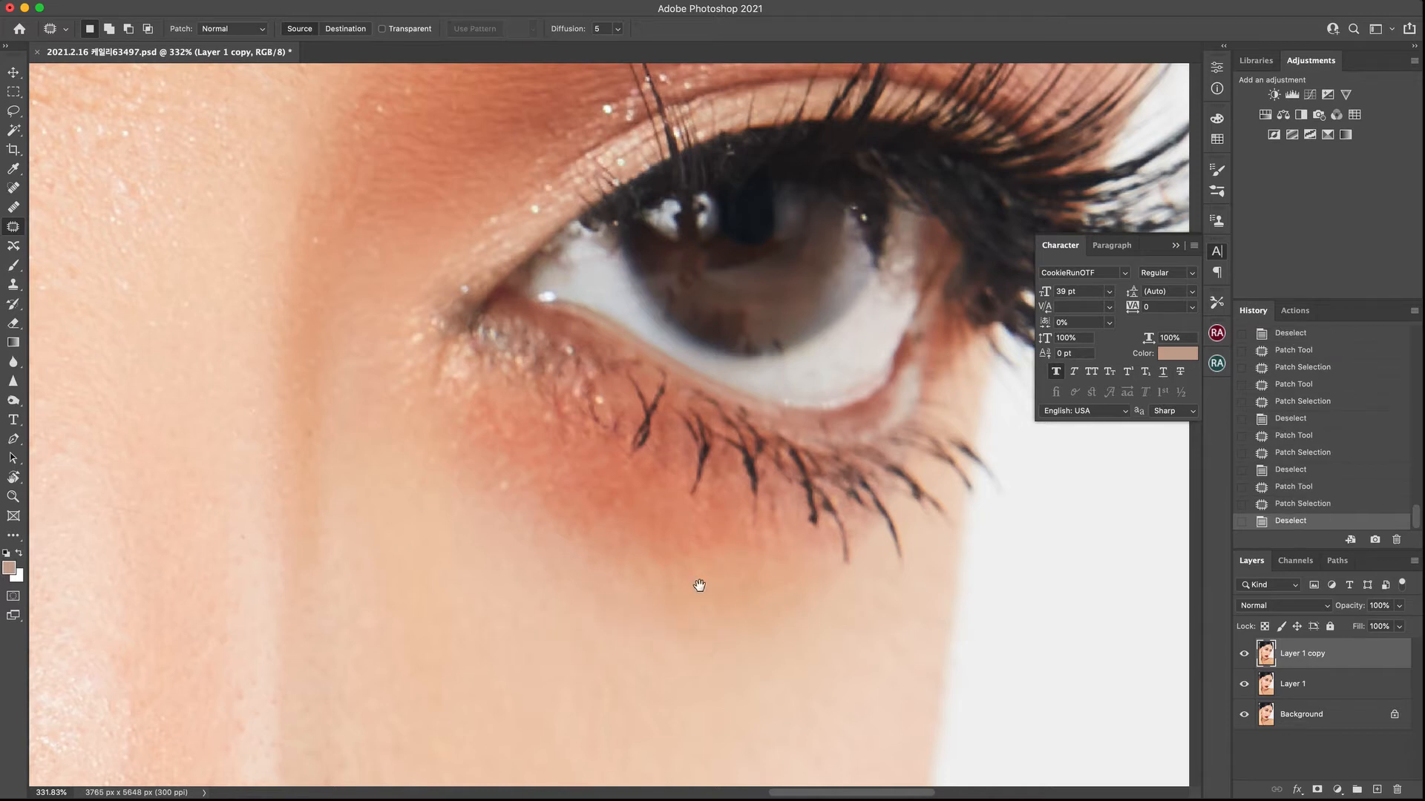
Patch the small marks on the skin around this eye and its eyebrow
{"action": "scroll", "coordinate": [696, 584], "scroll_direction": "up", "scroll_amount": 5}
{"action": "mouse_move", "coordinate": [808, 606]}
{"action": "left_mouse_down"}
{"action": "mouse_move", "coordinate": [772, 606]}
{"action": "mouse_move", "coordinate": [794, 617]}
{"action": "mouse_move", "coordinate": [759, 600]}
{"action": "left_mouse_up"}
{"action": "mouse_move", "coordinate": [757, 598]}
{"action": "left_mouse_down"}
{"action": "mouse_move", "coordinate": [783, 606]}
{"action": "mouse_move", "coordinate": [824, 584]}
{"action": "mouse_move", "coordinate": [744, 601]}
{"action": "mouse_move", "coordinate": [778, 600]}
{"action": "mouse_move", "coordinate": [592, 555]}
{"action": "left_mouse_up"}
{"action": "key", "text": "super+d"}
{"action": "key", "text": "super+d"}
{"action": "scroll", "coordinate": [583, 445], "scroll_direction": "up", "scroll_amount": 5}
{"action": "mouse_move", "coordinate": [599, 335]}
{"action": "left_mouse_down"}
{"action": "mouse_move", "coordinate": [593, 311]}
{"action": "mouse_move", "coordinate": [586, 360]}
{"action": "mouse_move", "coordinate": [605, 356]}
{"action": "mouse_move", "coordinate": [589, 378]}
{"action": "left_mouse_up"}
{"action": "left_click_drag", "start_coordinate": [592, 364], "coordinate": [627, 331]}
{"action": "key", "text": "super+d"}
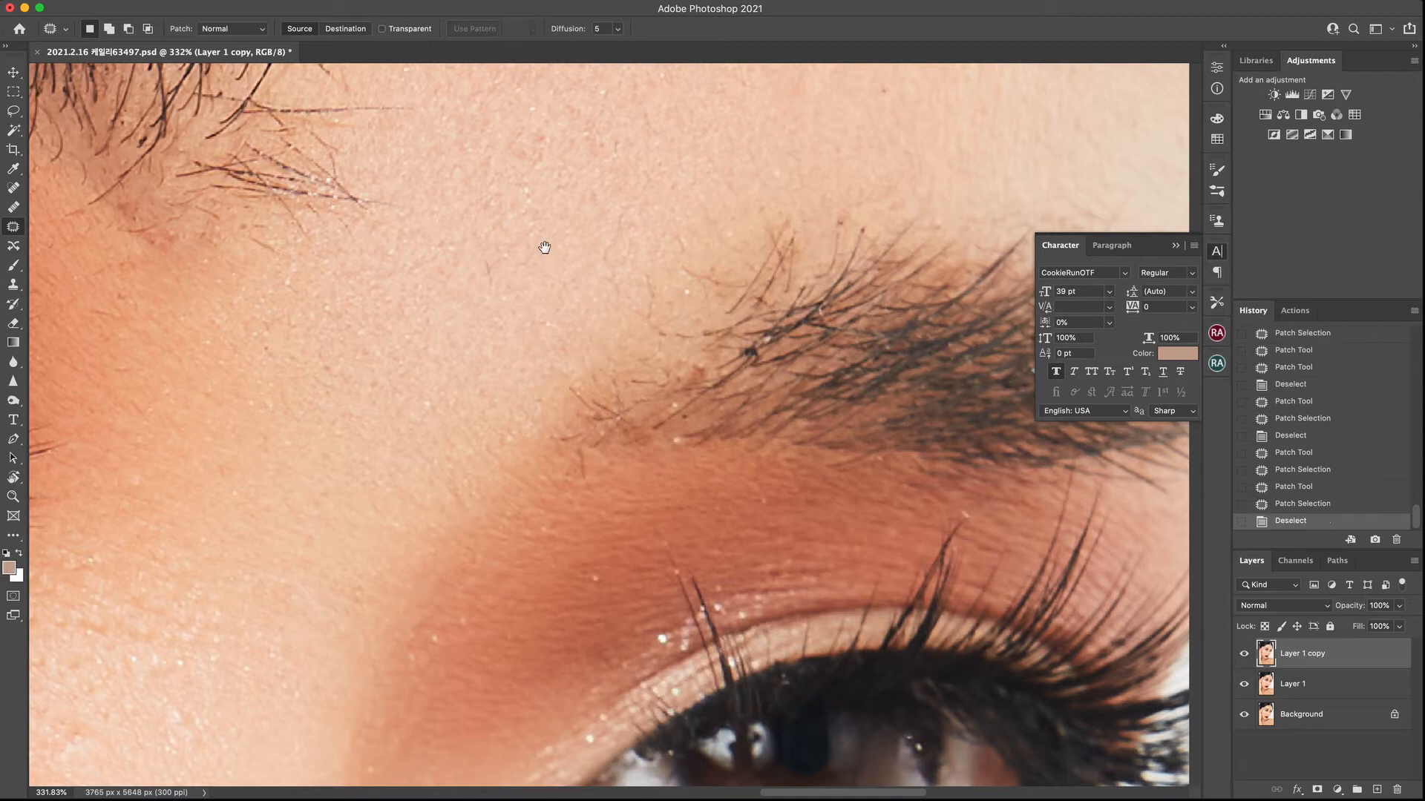
Patch the small mark beneath the nose and the spot in the nostril
{"action": "scroll", "coordinate": [545, 247], "scroll_direction": "up", "scroll_amount": 10}
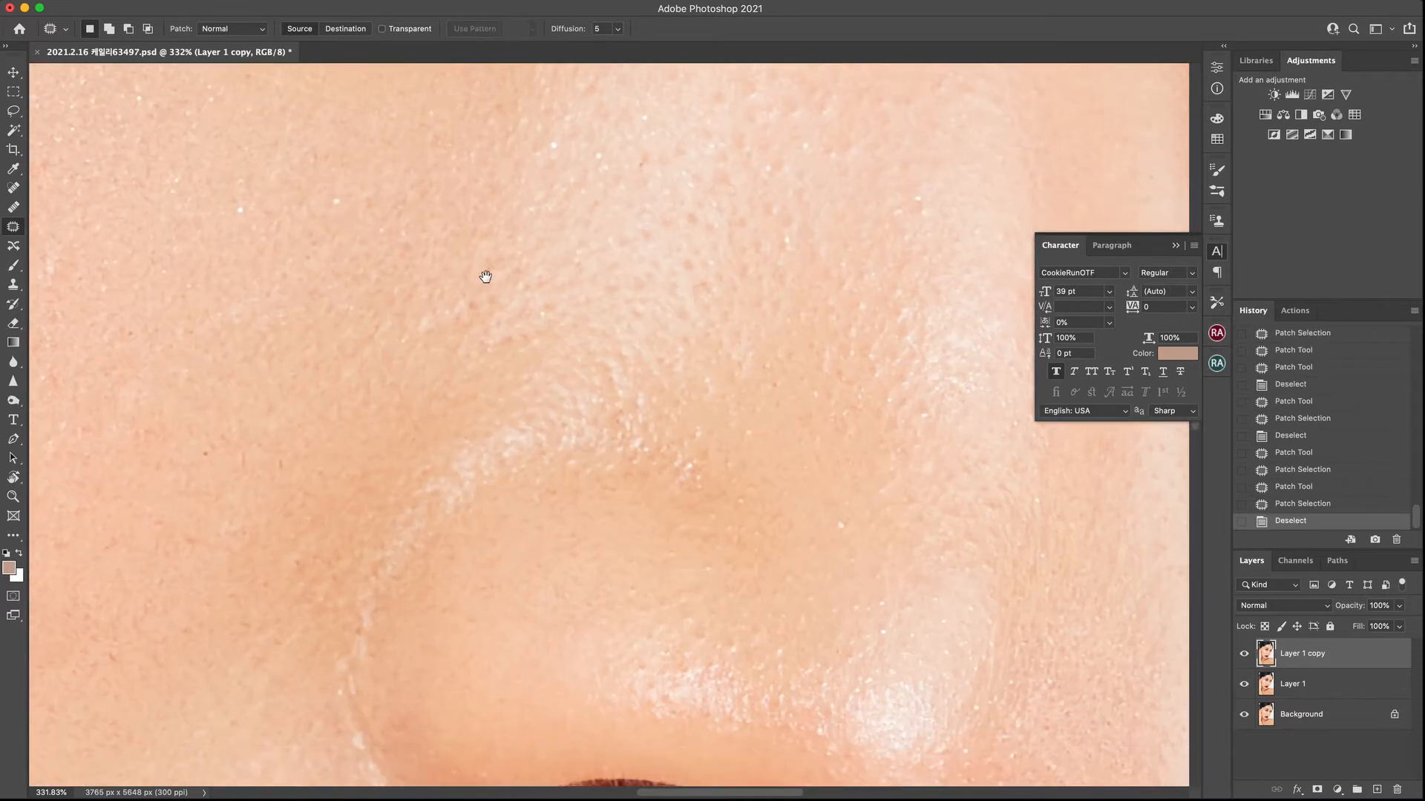
{"action": "scroll", "coordinate": [485, 277], "scroll_direction": "down", "scroll_amount": 10}
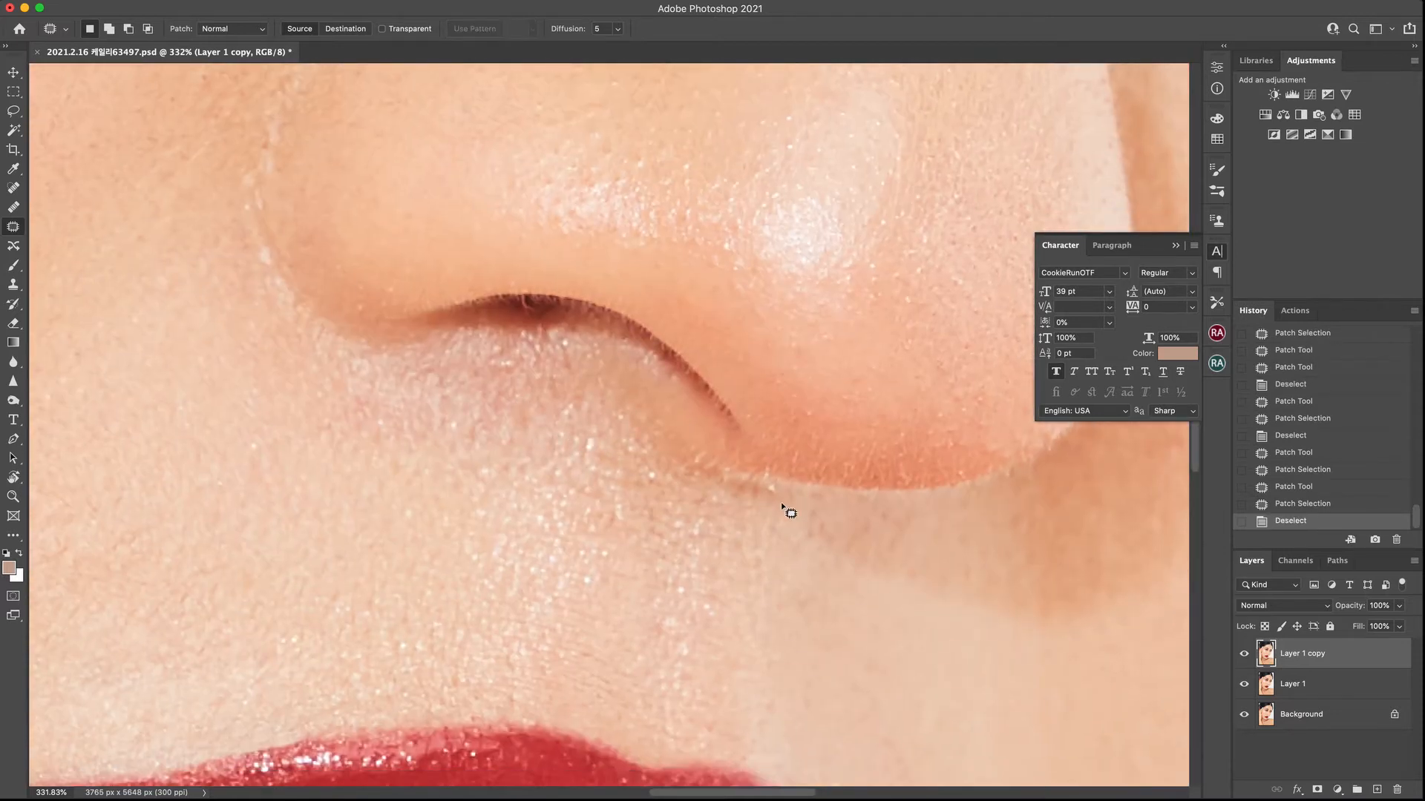
{"action": "left_click_drag", "start_coordinate": [779, 497], "coordinate": [792, 504]}
{"action": "key", "text": "super+d"}
{"action": "left_click_drag", "start_coordinate": [512, 306], "coordinate": [525, 302]}
{"action": "left_click_drag", "start_coordinate": [521, 307], "coordinate": [553, 309]}
{"action": "mouse_move", "coordinate": [554, 306]}
{"action": "left_mouse_down"}
{"action": "mouse_move", "coordinate": [532, 305]}
{"action": "mouse_move", "coordinate": [564, 310]}
{"action": "mouse_move", "coordinate": [577, 415]}
{"action": "left_mouse_up"}
{"action": "key", "text": "super+d"}
Patch the small blemishes and bright flakes on the chin below the lower lip
{"action": "left_click_drag", "start_coordinate": [588, 256], "coordinate": [623, 244]}
{"action": "scroll", "coordinate": [623, 245], "scroll_direction": "down", "scroll_amount": 10}
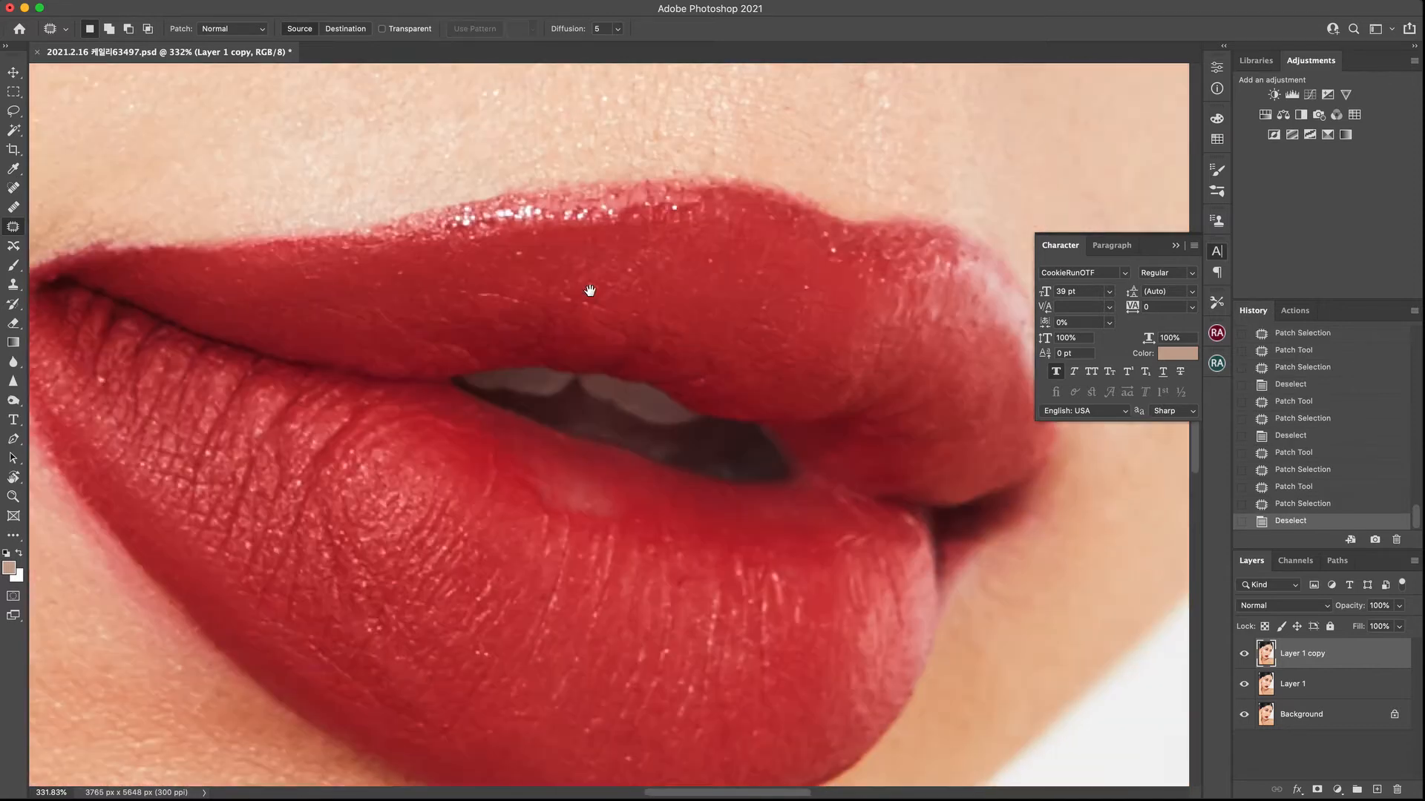
{"action": "left_click_drag", "start_coordinate": [398, 425], "coordinate": [661, 337]}
{"action": "scroll", "coordinate": [661, 337], "scroll_direction": "left", "scroll_amount": 5}
{"action": "scroll", "coordinate": [661, 337], "scroll_direction": "down", "scroll_amount": 3}
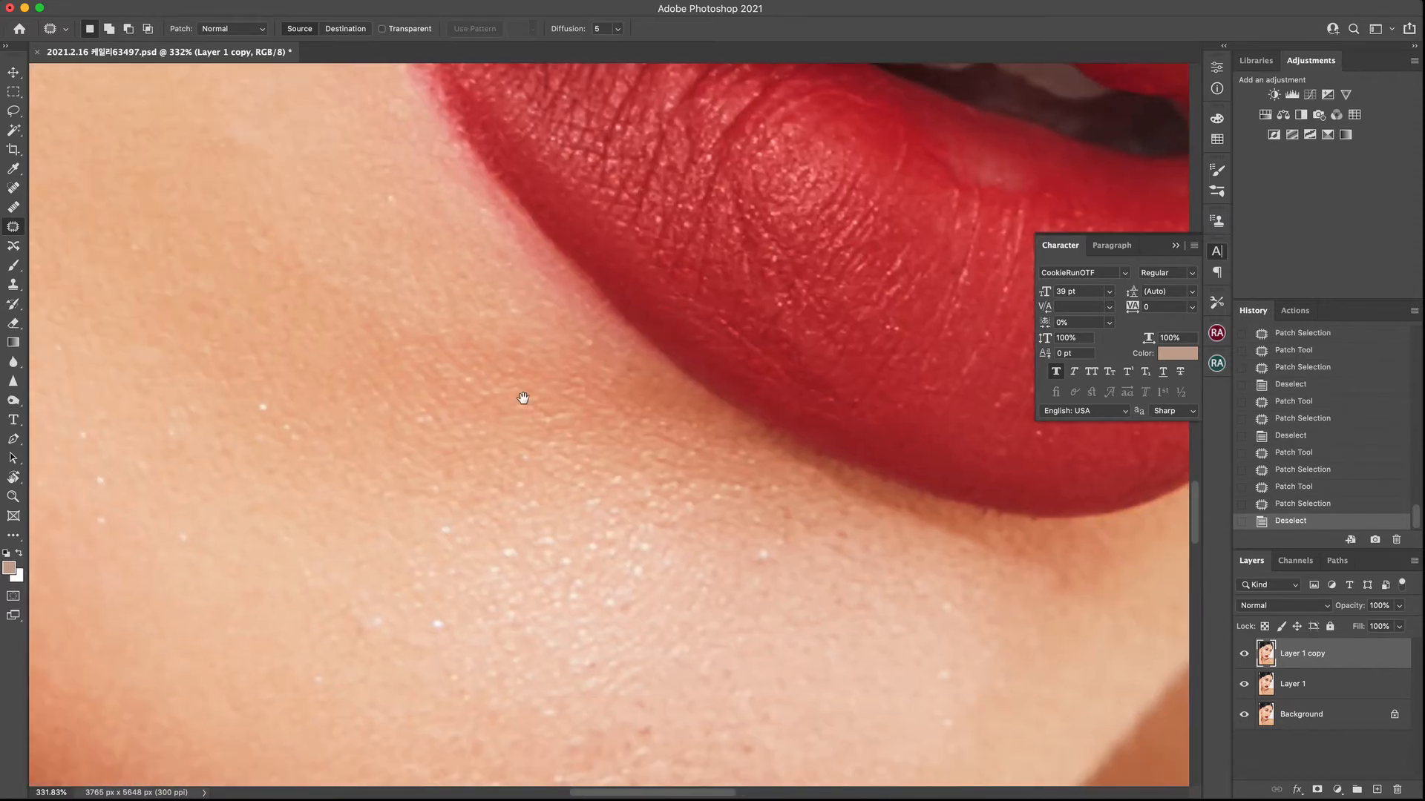
{"action": "scroll", "coordinate": [654, 557], "scroll_direction": "down", "scroll_amount": 5}
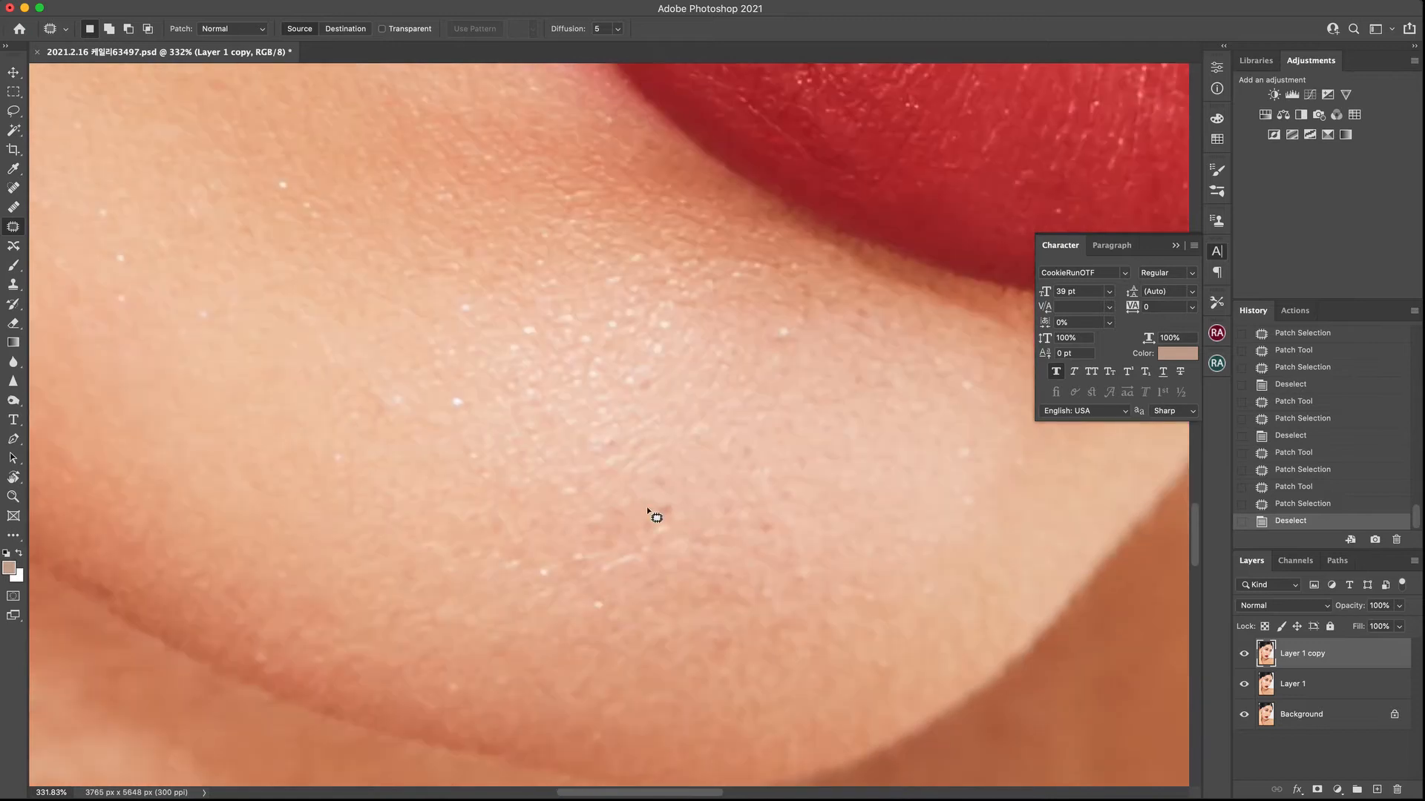
{"action": "left_click_drag", "start_coordinate": [647, 548], "coordinate": [693, 426]}
{"action": "key", "text": "super+d"}
{"action": "mouse_move", "coordinate": [584, 575]}
{"action": "left_mouse_down"}
{"action": "mouse_move", "coordinate": [614, 509]}
{"action": "mouse_move", "coordinate": [569, 478]}
{"action": "left_mouse_up"}
{"action": "key", "text": "super+d"}
Patch the pale area at the upper middle of the lower lip, just below the teeth
{"action": "left_click_drag", "start_coordinate": [900, 272], "coordinate": [609, 524]}
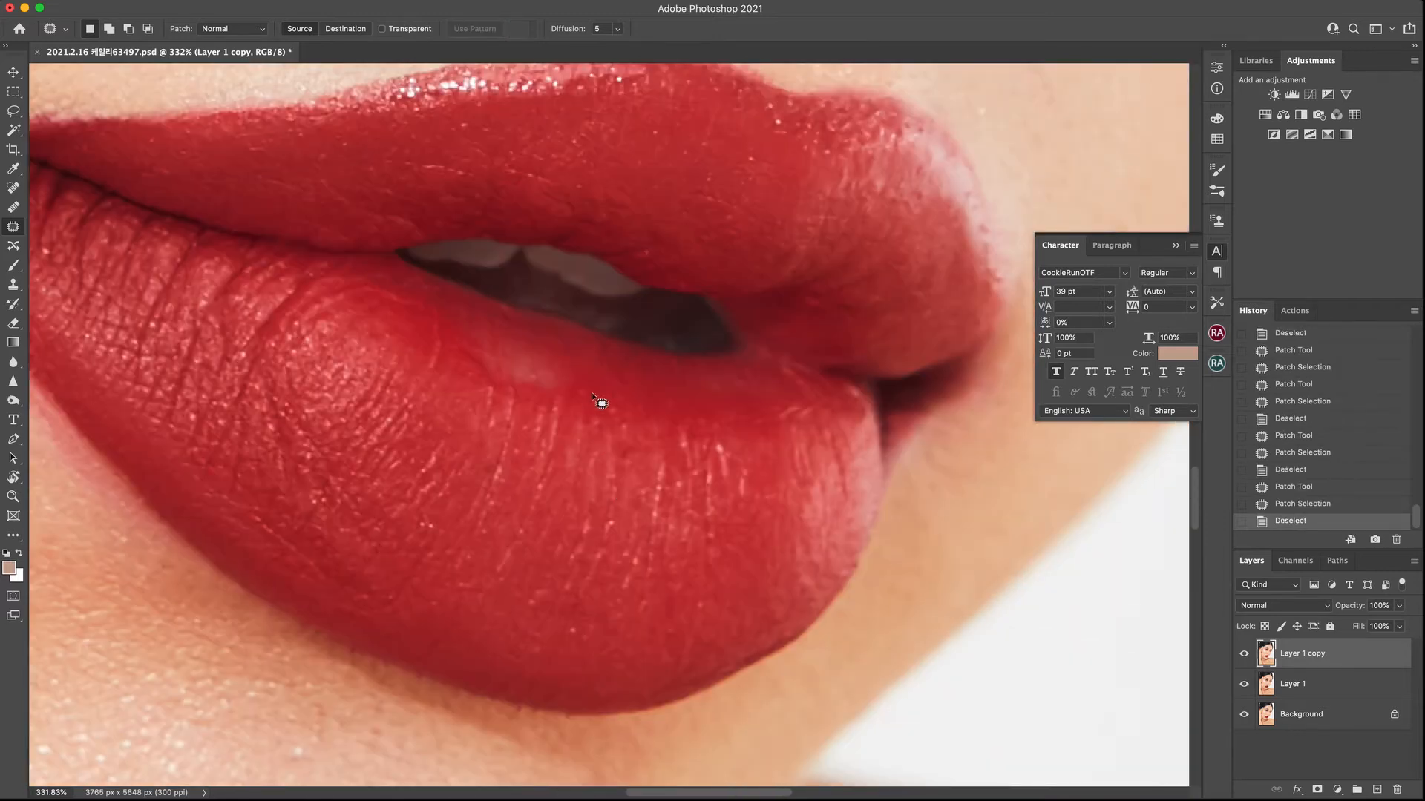
{"action": "left_click_drag", "start_coordinate": [492, 330], "coordinate": [457, 346]}
{"action": "mouse_move", "coordinate": [569, 379]}
{"action": "left_mouse_down"}
{"action": "mouse_move", "coordinate": [493, 331]}
{"action": "mouse_move", "coordinate": [586, 388]}
{"action": "mouse_move", "coordinate": [683, 402]}
{"action": "left_mouse_up"}
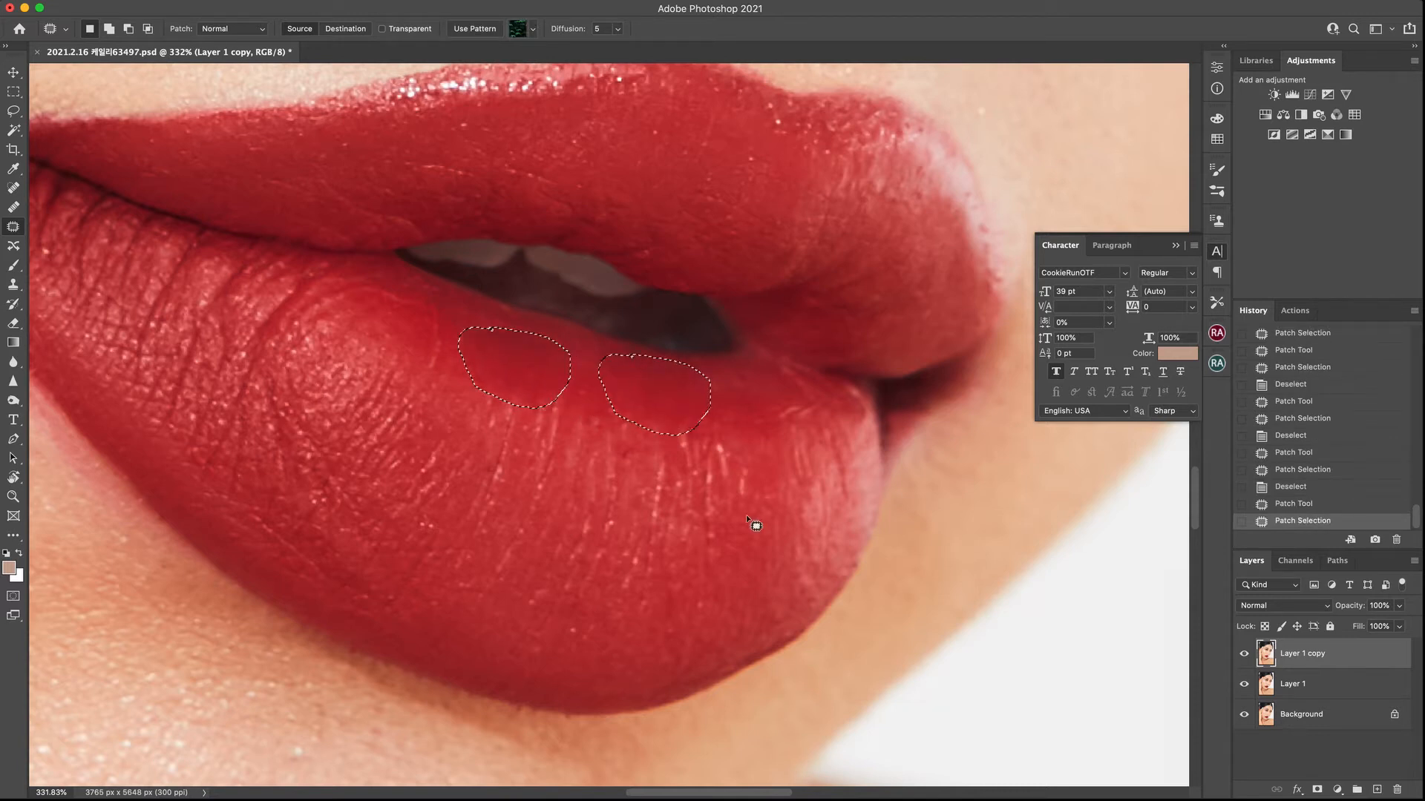
{"action": "key", "text": "super+d"}
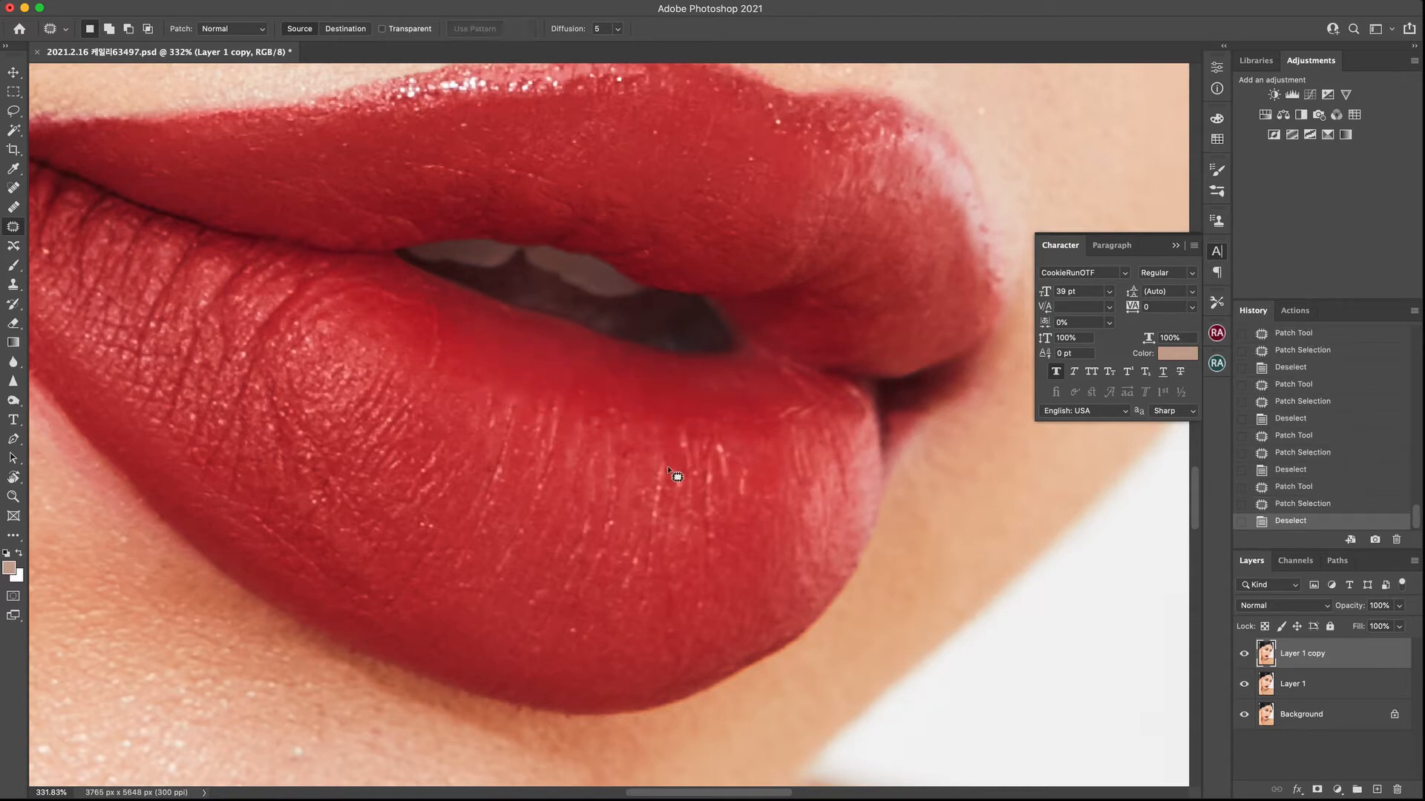
Patch the bright flecks and fine vertical lines across the middle of the lower lip
{"action": "left_click_drag", "start_coordinate": [636, 448], "coordinate": [633, 434]}
{"action": "key", "text": "super+d"}
{"action": "mouse_move", "coordinate": [526, 609]}
{"action": "left_mouse_down"}
{"action": "mouse_move", "coordinate": [542, 588]}
{"action": "mouse_move", "coordinate": [448, 638]}
{"action": "left_mouse_up"}
{"action": "key", "text": "super+d"}
{"action": "left_click_drag", "start_coordinate": [533, 556], "coordinate": [673, 641]}
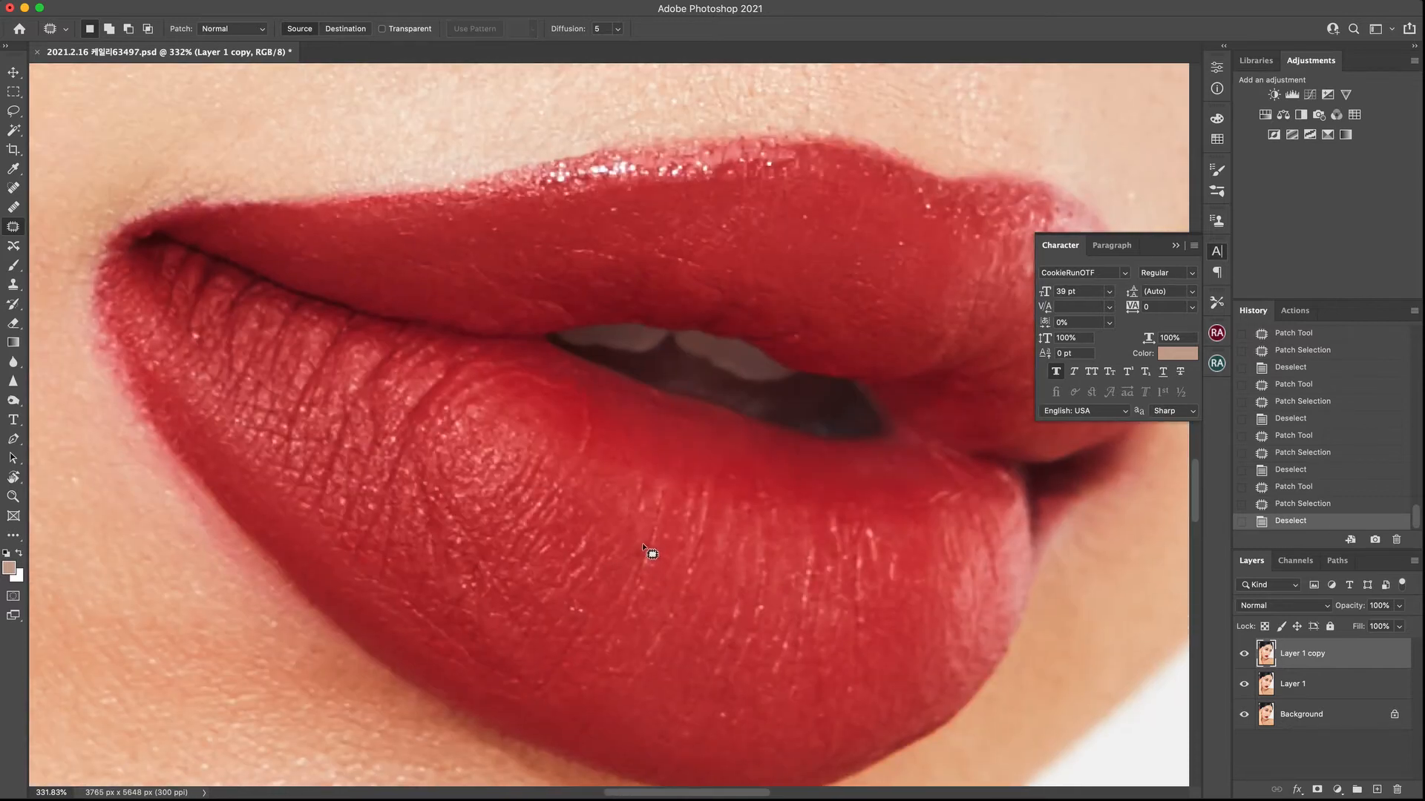
{"action": "mouse_move", "coordinate": [642, 558]}
{"action": "left_mouse_down"}
{"action": "mouse_move", "coordinate": [735, 550]}
{"action": "mouse_move", "coordinate": [748, 511]}
{"action": "mouse_move", "coordinate": [741, 526]}
{"action": "mouse_move", "coordinate": [806, 524]}
{"action": "left_mouse_up"}
{"action": "key", "text": "super+d"}
{"action": "key", "text": "super+d"}
Patch the fine creases near the lower edge of the upper lip, toward the far mouth corner
{"action": "left_click_drag", "start_coordinate": [867, 481], "coordinate": [732, 550]}
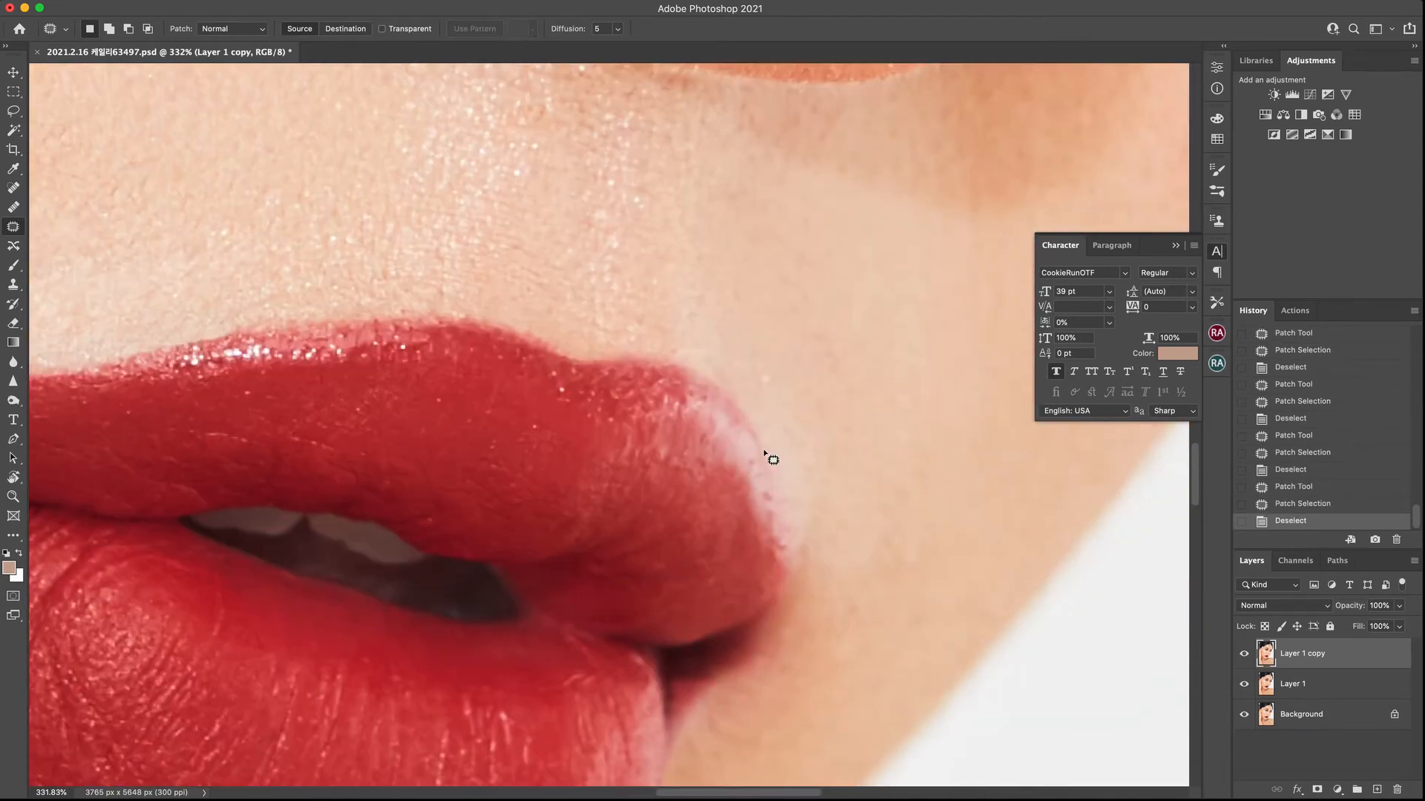
{"action": "mouse_move", "coordinate": [626, 572]}
{"action": "left_mouse_down"}
{"action": "mouse_move", "coordinate": [598, 581]}
{"action": "mouse_move", "coordinate": [648, 579]}
{"action": "mouse_move", "coordinate": [616, 564]}
{"action": "mouse_move", "coordinate": [631, 570]}
{"action": "mouse_move", "coordinate": [608, 530]}
{"action": "left_mouse_up"}
{"action": "key", "text": "super+d"}
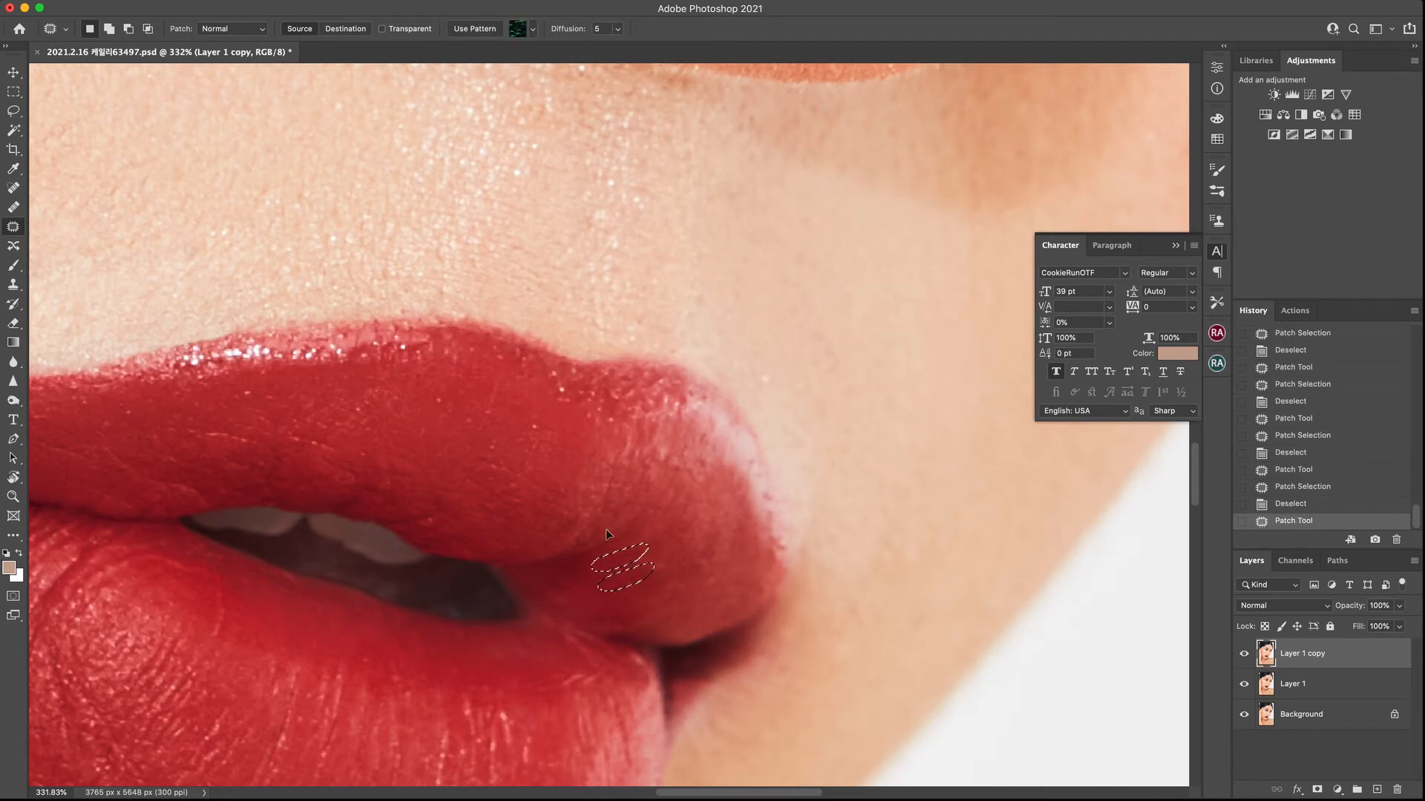
{"action": "key", "text": "super+d"}
{"action": "mouse_move", "coordinate": [430, 521]}
{"action": "left_mouse_down"}
{"action": "mouse_move", "coordinate": [417, 518]}
{"action": "mouse_move", "coordinate": [436, 522]}
{"action": "left_mouse_up"}
{"action": "key", "text": "super+d"}
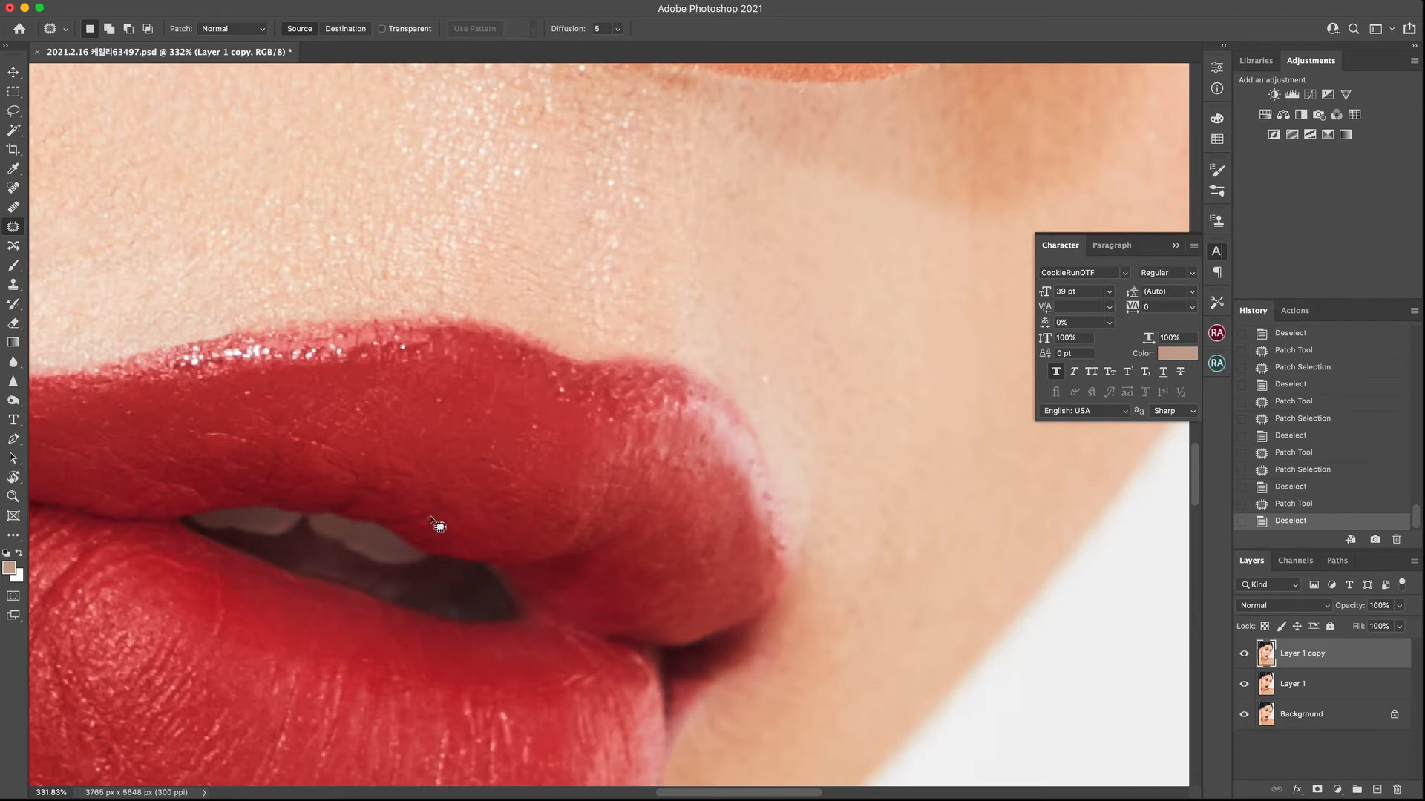
Patch the uneven marks along the upper lip's lower edge above the teeth
{"action": "mouse_move", "coordinate": [421, 513]}
{"action": "left_mouse_down"}
{"action": "mouse_move", "coordinate": [427, 534]}
{"action": "mouse_move", "coordinate": [469, 519]}
{"action": "left_mouse_up"}
{"action": "mouse_move", "coordinate": [369, 489]}
{"action": "left_mouse_down"}
{"action": "mouse_move", "coordinate": [413, 502]}
{"action": "mouse_move", "coordinate": [362, 499]}
{"action": "mouse_move", "coordinate": [408, 520]}
{"action": "mouse_move", "coordinate": [445, 501]}
{"action": "mouse_move", "coordinate": [472, 512]}
{"action": "left_mouse_up"}
{"action": "key", "text": "super+d"}
{"action": "key", "text": "super+d"}
{"action": "key", "text": "super+d"}
{"action": "key", "text": "super+d"}
Patch the faint lines on the body of the upper lip toward its far side
{"action": "mouse_move", "coordinate": [576, 511]}
{"action": "left_mouse_down"}
{"action": "mouse_move", "coordinate": [586, 541]}
{"action": "mouse_move", "coordinate": [567, 487]}
{"action": "mouse_move", "coordinate": [566, 515]}
{"action": "mouse_move", "coordinate": [570, 458]}
{"action": "left_mouse_up"}
{"action": "key", "text": "super+d"}
{"action": "key", "text": "super+d"}
{"action": "mouse_move", "coordinate": [467, 474]}
{"action": "left_mouse_down"}
{"action": "mouse_move", "coordinate": [454, 454]}
{"action": "mouse_move", "coordinate": [591, 487]}
{"action": "left_mouse_up"}
{"action": "key", "text": "super+d"}
{"action": "scroll", "coordinate": [549, 438], "scroll_direction": "right", "scroll_amount": 3}
{"action": "scroll", "coordinate": [549, 438], "scroll_direction": "down", "scroll_amount": 2}
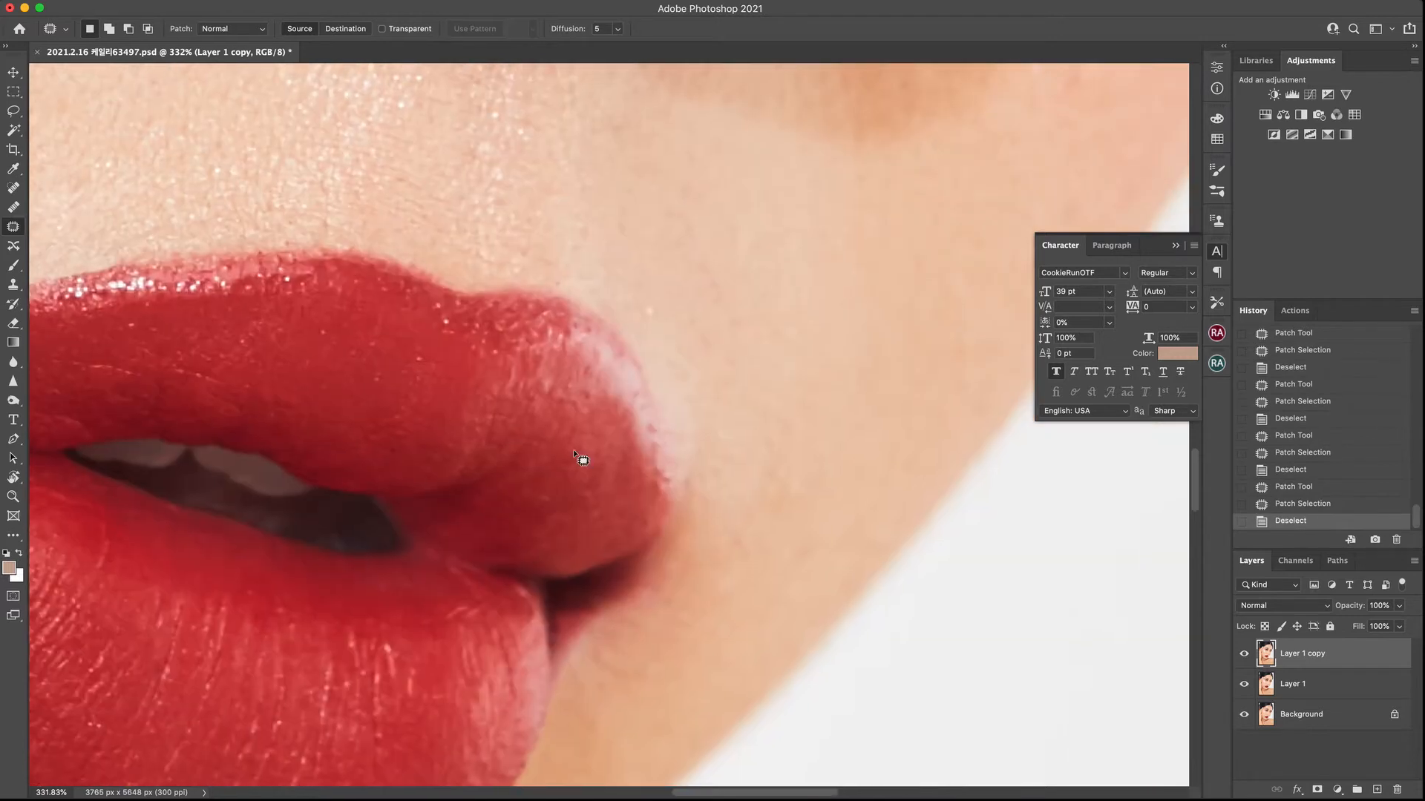
Patch the fine lines and bright flecks around the far end of the lower lip, below the far mouth corner
{"action": "mouse_move", "coordinate": [547, 538]}
{"action": "left_mouse_down"}
{"action": "mouse_move", "coordinate": [560, 517]}
{"action": "mouse_move", "coordinate": [537, 530]}
{"action": "mouse_move", "coordinate": [536, 579]}
{"action": "left_mouse_up"}
{"action": "key", "text": "super+d"}
{"action": "mouse_move", "coordinate": [458, 602]}
{"action": "left_mouse_down"}
{"action": "mouse_move", "coordinate": [427, 619]}
{"action": "mouse_move", "coordinate": [464, 602]}
{"action": "mouse_move", "coordinate": [432, 651]}
{"action": "mouse_move", "coordinate": [483, 656]}
{"action": "left_mouse_up"}
{"action": "key", "text": "super+d"}
{"action": "left_click_drag", "start_coordinate": [476, 660], "coordinate": [448, 689]}
{"action": "key", "text": "super+d"}
{"action": "mouse_move", "coordinate": [506, 636]}
{"action": "left_mouse_down"}
{"action": "mouse_move", "coordinate": [504, 702]}
{"action": "mouse_move", "coordinate": [507, 638]}
{"action": "left_mouse_up"}
{"action": "mouse_move", "coordinate": [506, 695]}
{"action": "left_mouse_down"}
{"action": "mouse_move", "coordinate": [529, 708]}
{"action": "mouse_move", "coordinate": [511, 658]}
{"action": "mouse_move", "coordinate": [467, 673]}
{"action": "left_mouse_up"}
{"action": "key", "text": "super+d"}
{"action": "key", "text": "super+d"}
Patch the bright vertical streaks on the far half of the lower lip
{"action": "left_click_drag", "start_coordinate": [483, 588], "coordinate": [549, 424]}
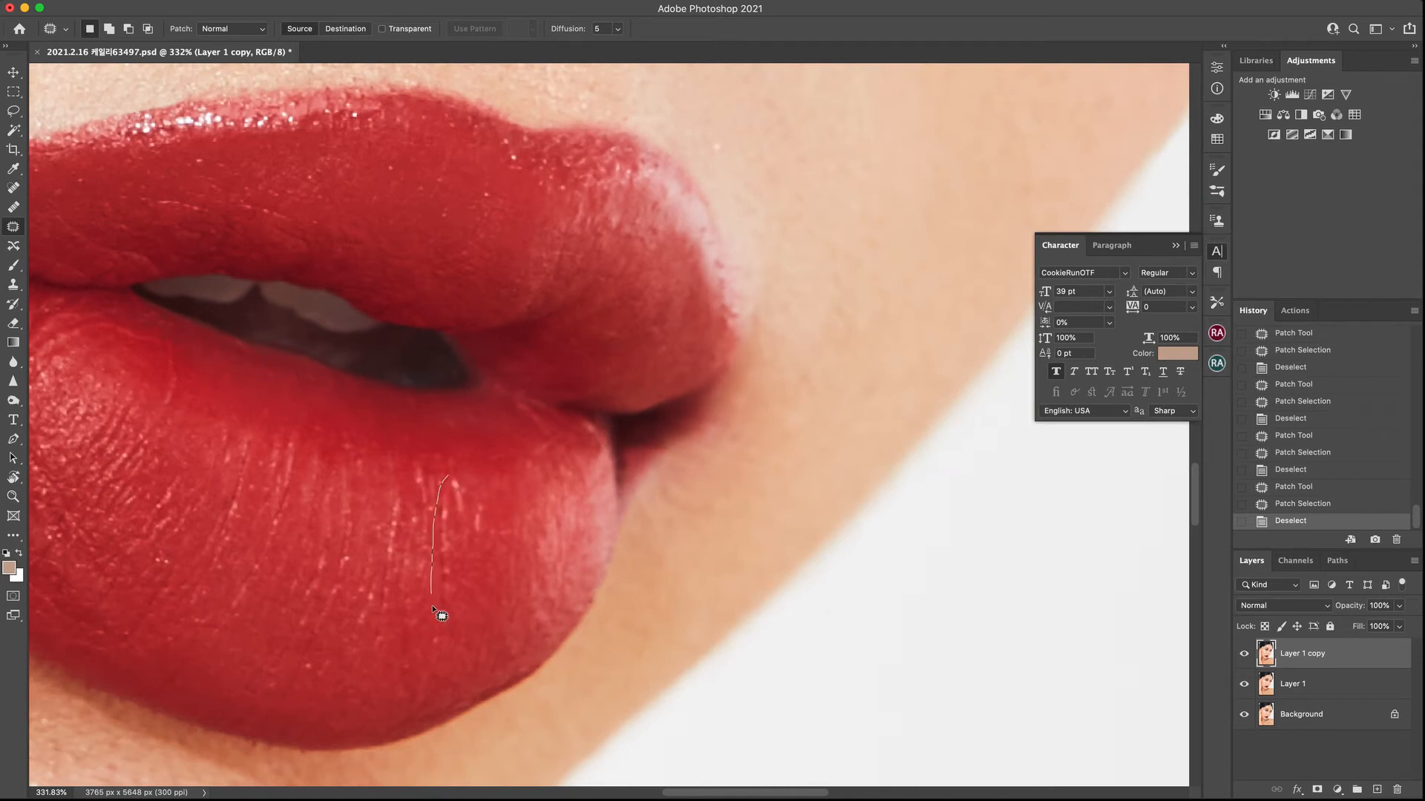
{"action": "left_click_drag", "start_coordinate": [448, 602], "coordinate": [497, 626]}
{"action": "key", "text": "super+d"}
Patch the pale, uneven border at the far end of the upper lip and the skin beside it
{"action": "left_click_drag", "start_coordinate": [634, 459], "coordinate": [465, 661]}
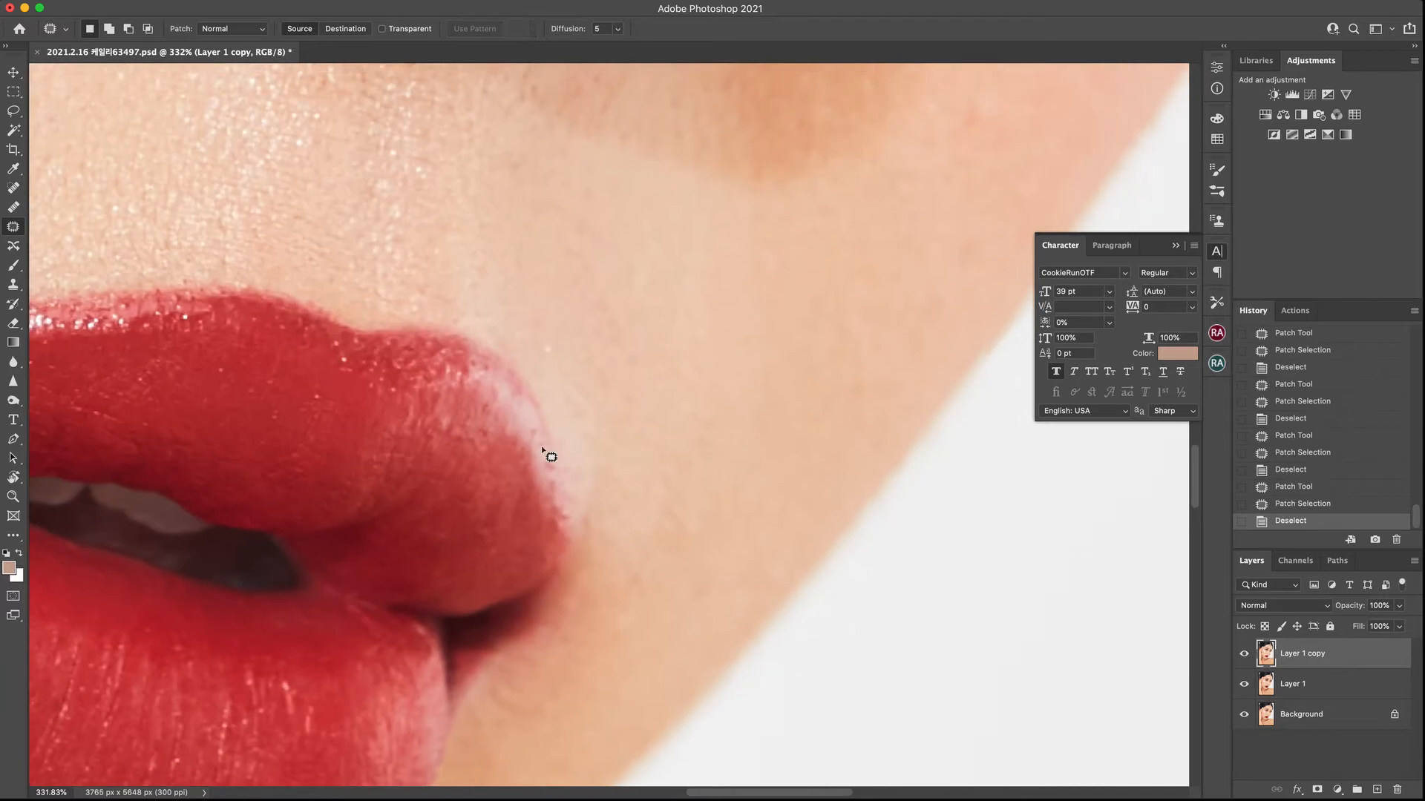
{"action": "mouse_move", "coordinate": [542, 448]}
{"action": "left_mouse_down"}
{"action": "mouse_move", "coordinate": [550, 470]}
{"action": "mouse_move", "coordinate": [546, 451]}
{"action": "mouse_move", "coordinate": [574, 475]}
{"action": "mouse_move", "coordinate": [548, 472]}
{"action": "mouse_move", "coordinate": [566, 512]}
{"action": "mouse_move", "coordinate": [523, 551]}
{"action": "mouse_move", "coordinate": [482, 544]}
{"action": "left_mouse_up"}
{"action": "key", "text": "super+d"}
{"action": "key", "text": "super+d"}
{"action": "left_click_drag", "start_coordinate": [487, 551], "coordinate": [545, 556]}
{"action": "left_click_drag", "start_coordinate": [545, 557], "coordinate": [563, 507]}
{"action": "mouse_move", "coordinate": [558, 488]}
{"action": "left_mouse_down"}
{"action": "mouse_move", "coordinate": [548, 499]}
{"action": "mouse_move", "coordinate": [570, 475]}
{"action": "left_mouse_up"}
{"action": "key", "text": "super+d"}
{"action": "mouse_move", "coordinate": [565, 531]}
{"action": "left_mouse_down"}
{"action": "mouse_move", "coordinate": [549, 429]}
{"action": "mouse_move", "coordinate": [518, 410]}
{"action": "mouse_move", "coordinate": [645, 448]}
{"action": "mouse_move", "coordinate": [710, 518]}
{"action": "left_mouse_up"}
{"action": "key", "text": "super+d"}
{"action": "key", "text": "super+d"}
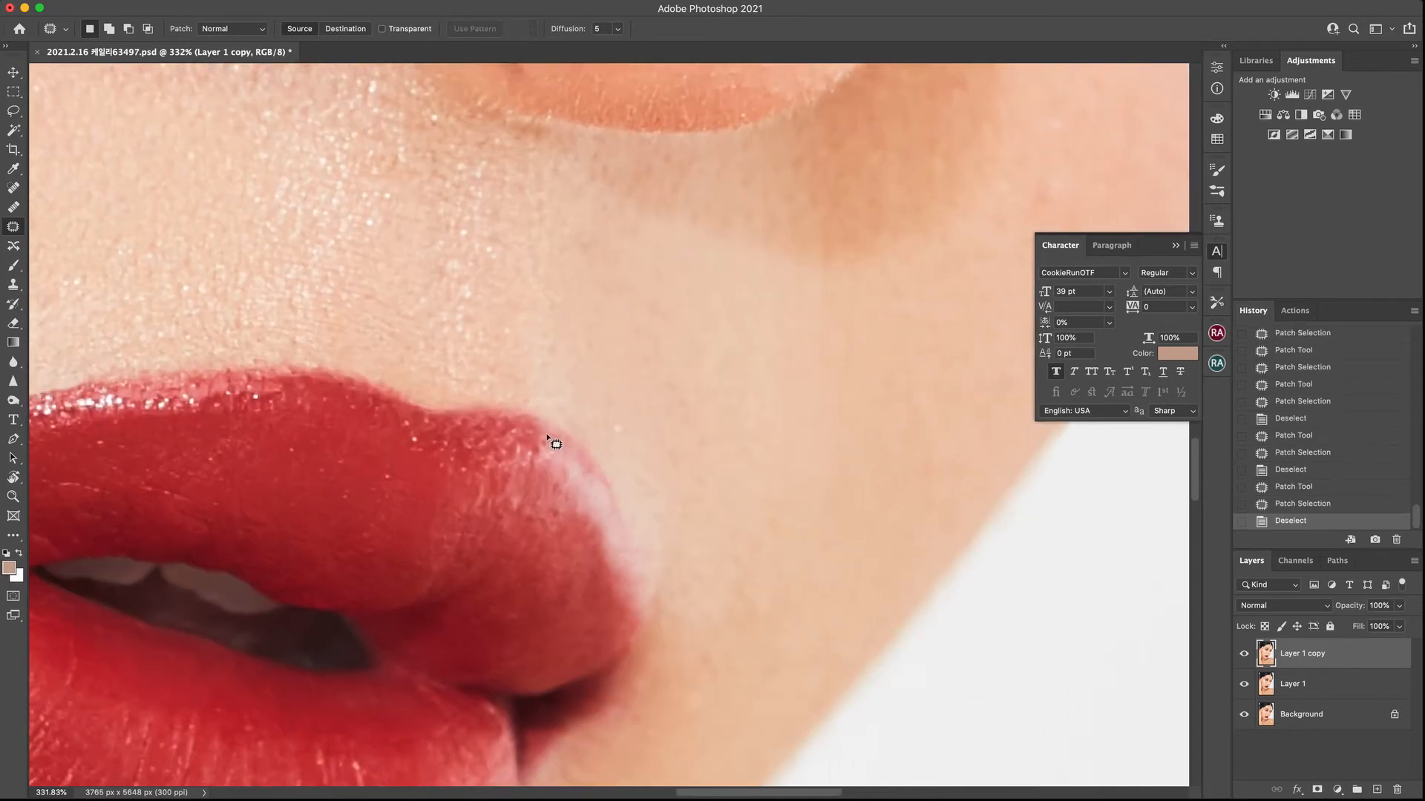
Patch the light flecks just inside the upper lip's top edge, near its far peak
{"action": "mouse_move", "coordinate": [561, 444]}
{"action": "left_mouse_down"}
{"action": "mouse_move", "coordinate": [530, 466]}
{"action": "mouse_move", "coordinate": [544, 506]}
{"action": "mouse_move", "coordinate": [535, 478]}
{"action": "mouse_move", "coordinate": [563, 466]}
{"action": "mouse_move", "coordinate": [579, 496]}
{"action": "mouse_move", "coordinate": [486, 508]}
{"action": "mouse_move", "coordinate": [553, 515]}
{"action": "mouse_move", "coordinate": [523, 490]}
{"action": "mouse_move", "coordinate": [499, 525]}
{"action": "mouse_move", "coordinate": [519, 499]}
{"action": "mouse_move", "coordinate": [516, 528]}
{"action": "mouse_move", "coordinate": [522, 429]}
{"action": "mouse_move", "coordinate": [541, 436]}
{"action": "mouse_move", "coordinate": [547, 448]}
{"action": "mouse_move", "coordinate": [460, 436]}
{"action": "mouse_move", "coordinate": [473, 441]}
{"action": "mouse_move", "coordinate": [417, 482]}
{"action": "left_mouse_up"}
{"action": "key", "text": "super+d"}
{"action": "key", "text": "super+d"}
{"action": "key", "text": "super+d"}
{"action": "key", "text": "super+d"}
{"action": "key", "text": "super+d"}
{"action": "key", "text": "super+d"}
{"action": "mouse_move", "coordinate": [484, 452]}
{"action": "left_mouse_down"}
{"action": "mouse_move", "coordinate": [471, 482]}
{"action": "mouse_move", "coordinate": [501, 467]}
{"action": "mouse_move", "coordinate": [423, 502]}
{"action": "left_mouse_up"}
{"action": "key", "text": "super+d"}
Patch the small uneven marks around the near side of the mouth
{"action": "key", "text": "z"}
{"action": "left_click_drag", "start_coordinate": [509, 474], "coordinate": [549, 292]}
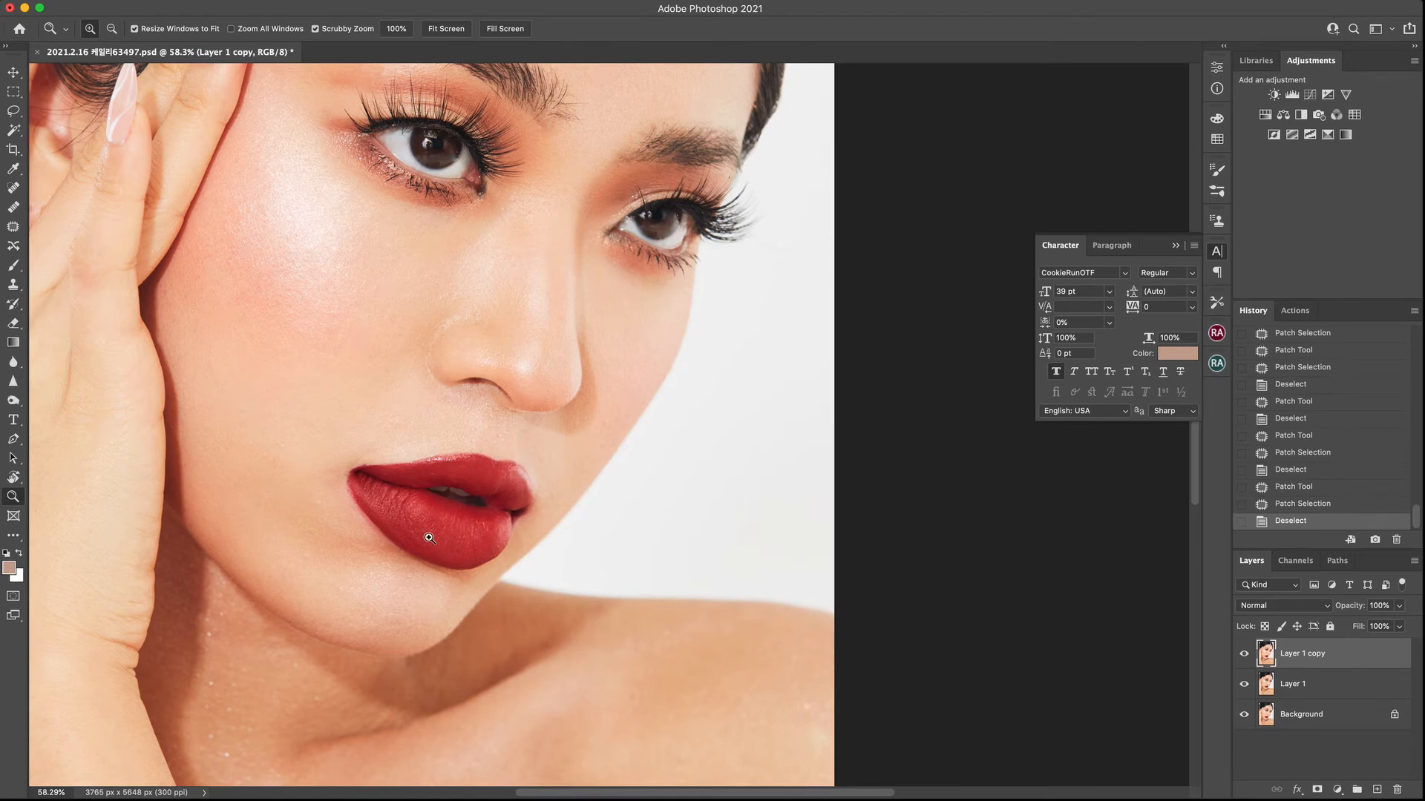
{"action": "left_click_drag", "start_coordinate": [428, 537], "coordinate": [444, 545]}
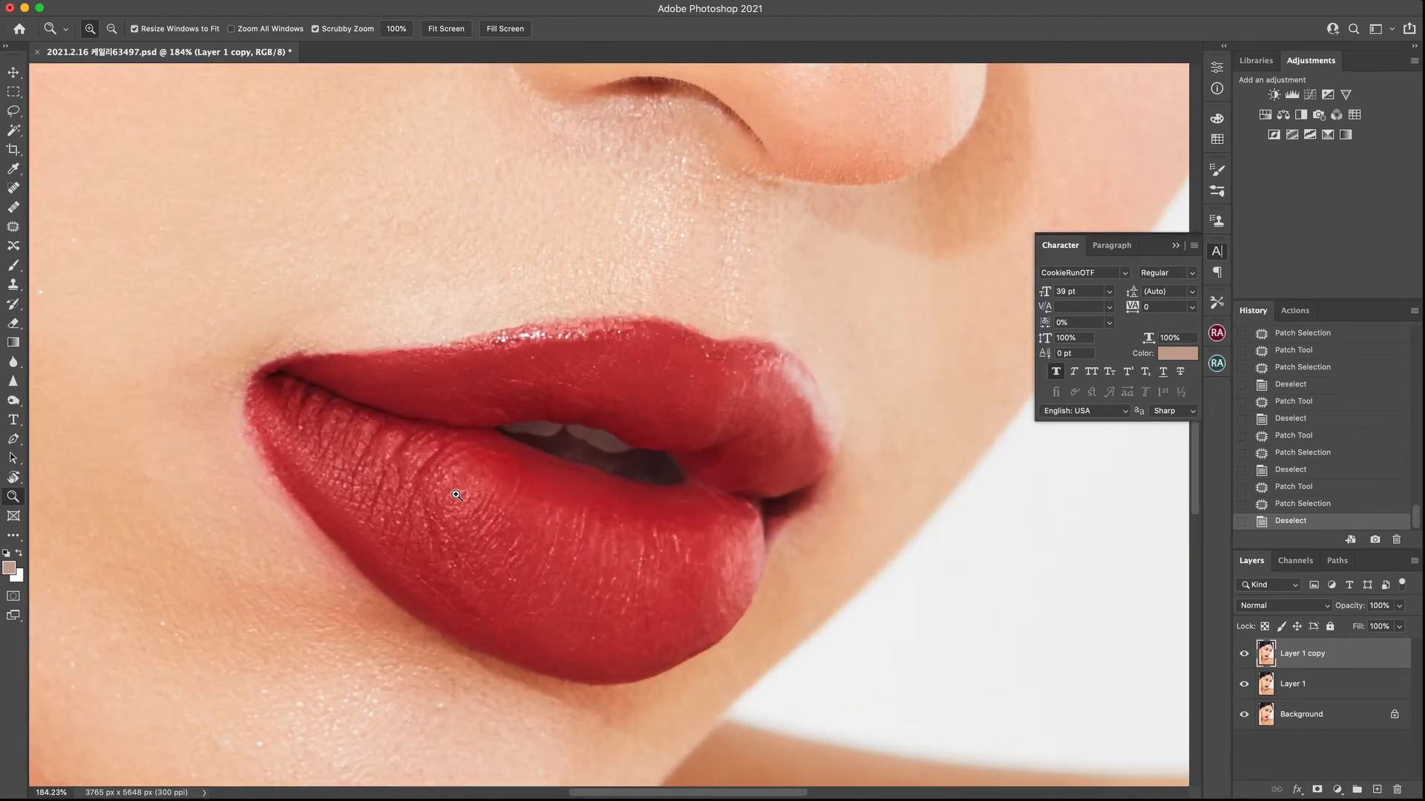
{"action": "left_click_drag", "start_coordinate": [456, 495], "coordinate": [466, 430]}
{"action": "key", "text": "j"}
{"action": "mouse_move", "coordinate": [418, 486]}
{"action": "left_mouse_down"}
{"action": "mouse_move", "coordinate": [468, 427]}
{"action": "mouse_move", "coordinate": [459, 445]}
{"action": "mouse_move", "coordinate": [522, 470]}
{"action": "mouse_move", "coordinate": [421, 491]}
{"action": "mouse_move", "coordinate": [470, 417]}
{"action": "mouse_move", "coordinate": [442, 438]}
{"action": "left_mouse_up"}
{"action": "key", "text": "ctrl+d"}
{"action": "mouse_move", "coordinate": [531, 426]}
{"action": "left_mouse_down"}
{"action": "mouse_move", "coordinate": [615, 482]}
{"action": "mouse_move", "coordinate": [585, 493]}
{"action": "mouse_move", "coordinate": [776, 534]}
{"action": "mouse_move", "coordinate": [736, 518]}
{"action": "left_mouse_up"}
{"action": "key", "text": "super+d"}
{"action": "key", "text": "super+d"}
{"action": "key", "text": "super+d"}
Patch the uneven skin just above the near mouth corner
{"action": "left_click_drag", "start_coordinate": [333, 392], "coordinate": [492, 467]}
{"action": "left_click_drag", "start_coordinate": [443, 406], "coordinate": [515, 479]}
{"action": "mouse_move", "coordinate": [459, 388]}
{"action": "left_mouse_down"}
{"action": "mouse_move", "coordinate": [461, 407]}
{"action": "mouse_move", "coordinate": [470, 385]}
{"action": "mouse_move", "coordinate": [431, 385]}
{"action": "mouse_move", "coordinate": [443, 401]}
{"action": "mouse_move", "coordinate": [448, 385]}
{"action": "mouse_move", "coordinate": [382, 362]}
{"action": "left_mouse_up"}
{"action": "key", "text": "super+d"}
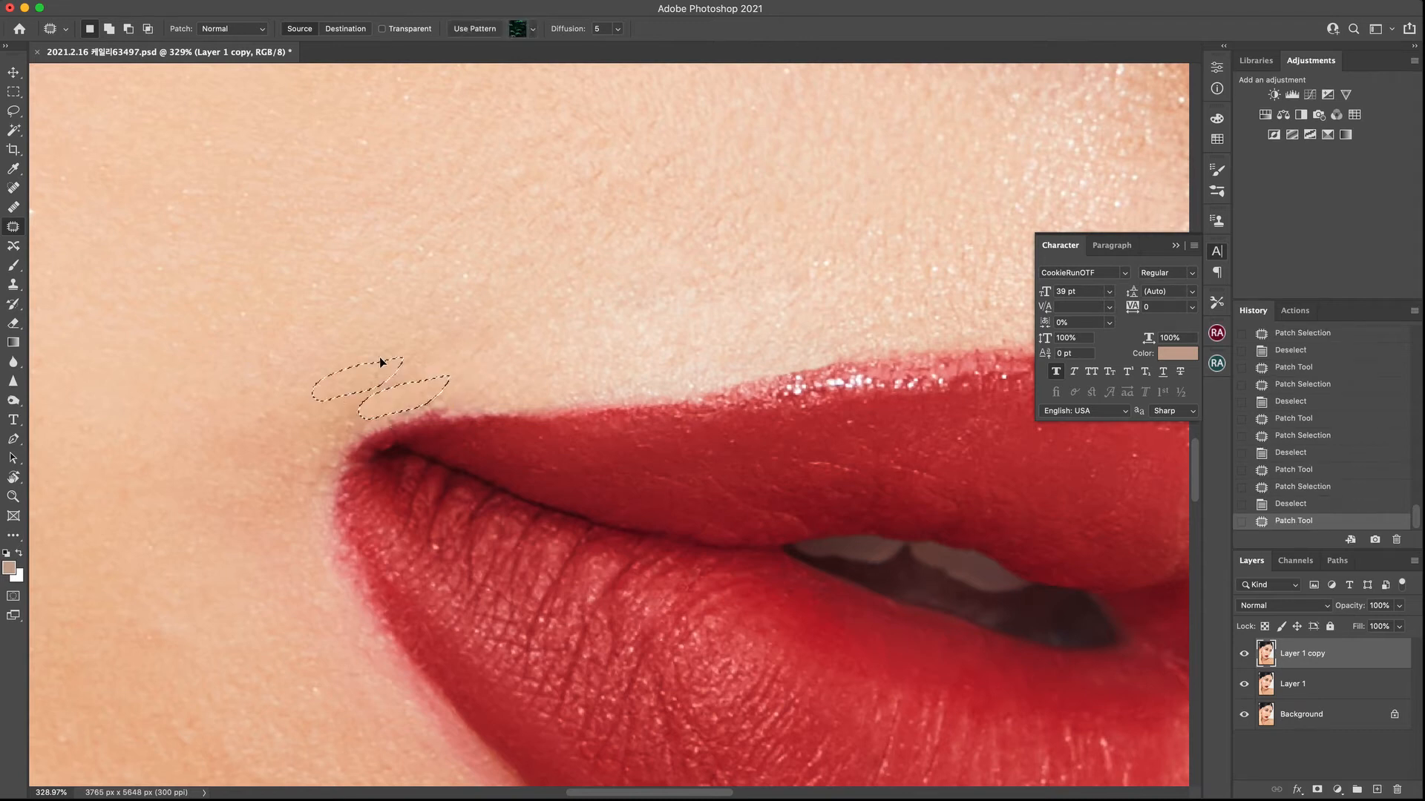
{"action": "key", "text": "super+d"}
{"action": "mouse_move", "coordinate": [483, 345]}
{"action": "left_mouse_down"}
{"action": "mouse_move", "coordinate": [450, 369]}
{"action": "mouse_move", "coordinate": [484, 350]}
{"action": "mouse_move", "coordinate": [419, 351]}
{"action": "left_mouse_up"}
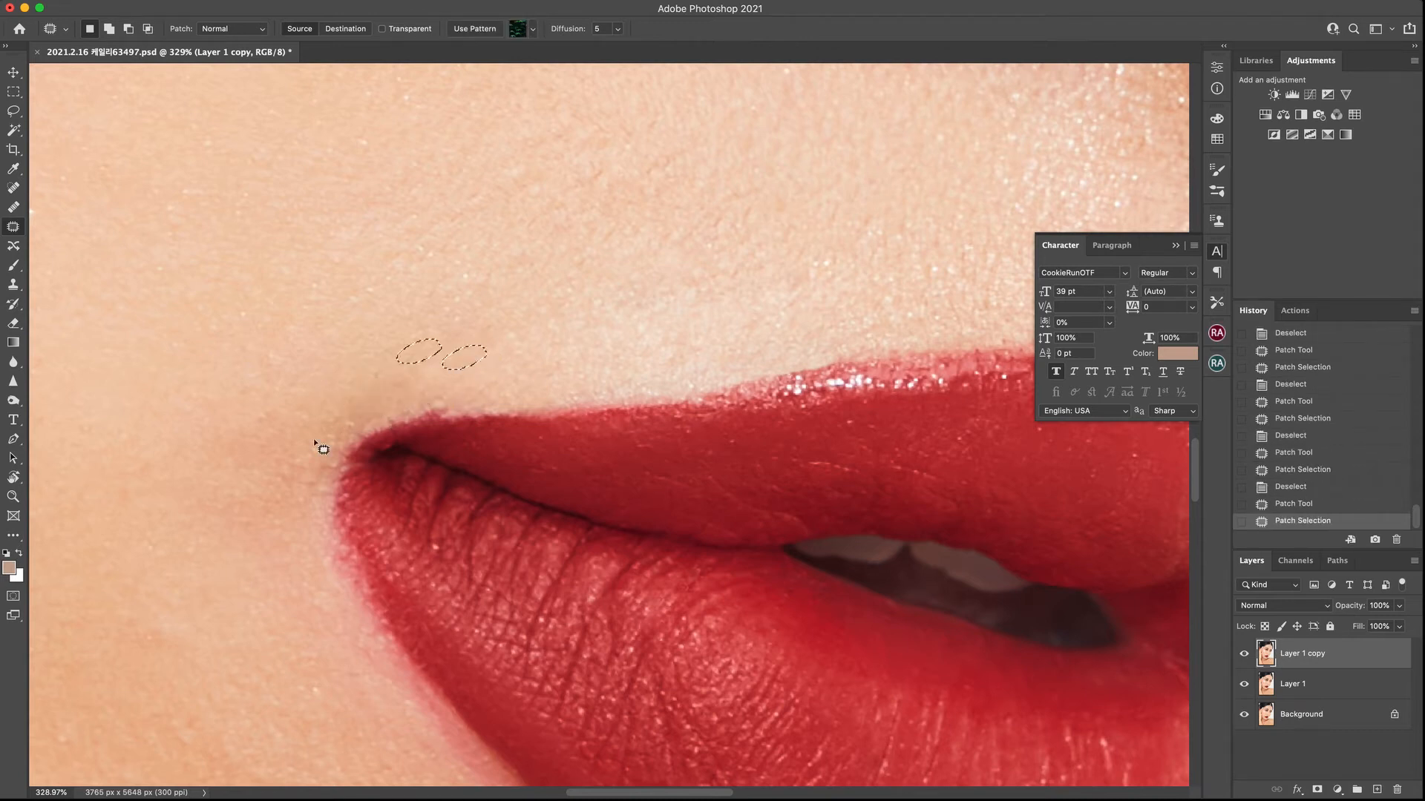
Patch the shadowed, reddish skin on the cheek side of the near mouth corner
{"action": "mouse_move", "coordinate": [257, 421]}
{"action": "left_mouse_down"}
{"action": "mouse_move", "coordinate": [318, 475]}
{"action": "mouse_move", "coordinate": [349, 423]}
{"action": "mouse_move", "coordinate": [312, 371]}
{"action": "mouse_move", "coordinate": [371, 382]}
{"action": "mouse_move", "coordinate": [327, 410]}
{"action": "mouse_move", "coordinate": [310, 494]}
{"action": "mouse_move", "coordinate": [328, 455]}
{"action": "mouse_move", "coordinate": [225, 460]}
{"action": "left_mouse_up"}
{"action": "key", "text": "super+d"}
{"action": "key", "text": "super+d"}
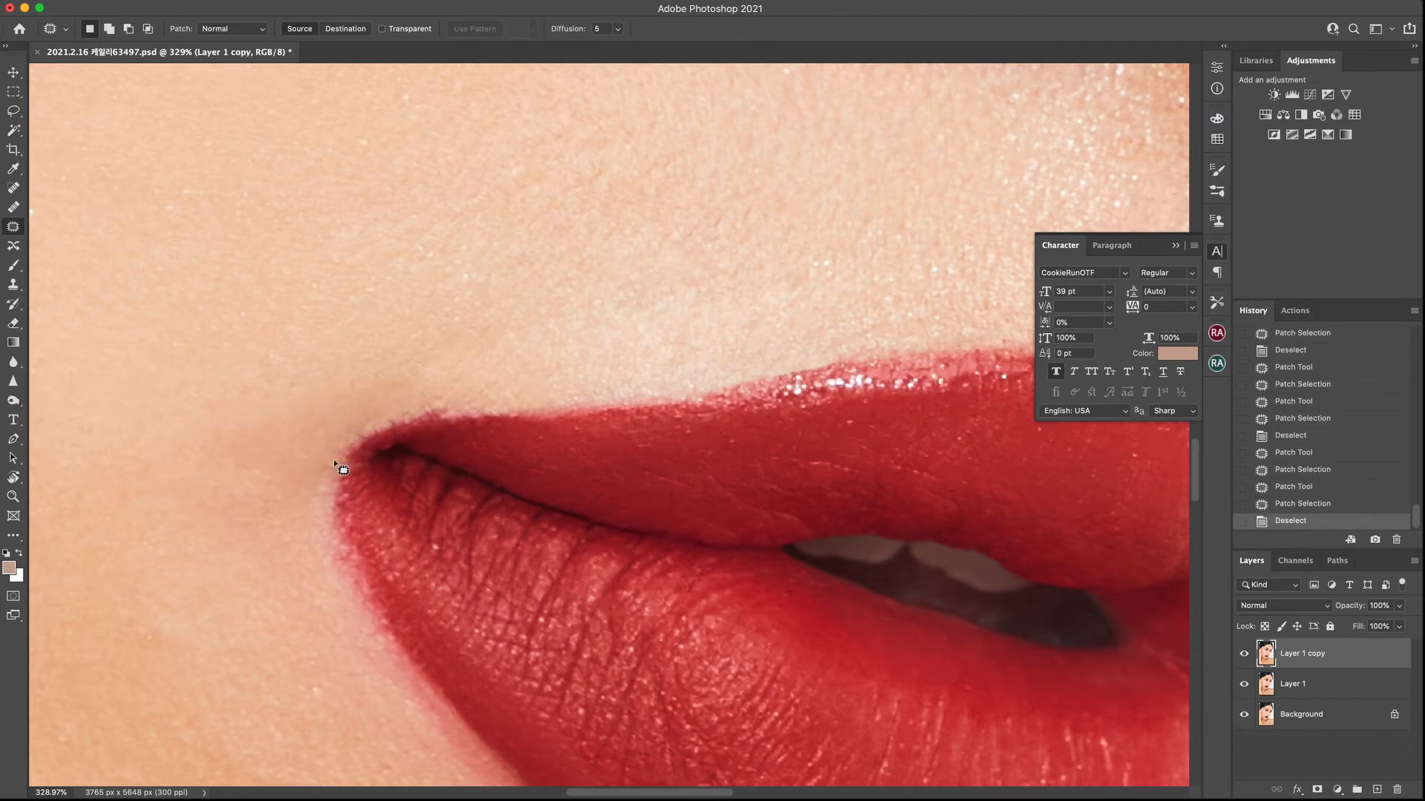
{"action": "left_click_drag", "start_coordinate": [334, 454], "coordinate": [328, 455]}
{"action": "left_click_drag", "start_coordinate": [319, 477], "coordinate": [260, 476]}
{"action": "key", "text": "super+d"}
Patch the skin bordering the upper lip's edge right at the near mouth corner
{"action": "mouse_move", "coordinate": [440, 395]}
{"action": "left_mouse_down"}
{"action": "mouse_move", "coordinate": [447, 411]}
{"action": "mouse_move", "coordinate": [463, 405]}
{"action": "mouse_move", "coordinate": [445, 397]}
{"action": "left_mouse_up"}
{"action": "mouse_move", "coordinate": [458, 407]}
{"action": "left_mouse_down"}
{"action": "mouse_move", "coordinate": [468, 378]}
{"action": "mouse_move", "coordinate": [426, 398]}
{"action": "mouse_move", "coordinate": [431, 382]}
{"action": "left_mouse_up"}
{"action": "key", "text": "super+d"}
{"action": "key", "text": "super+d"}
{"action": "left_click_drag", "start_coordinate": [354, 452], "coordinate": [379, 384]}
{"action": "left_click", "coordinate": [316, 124]}
Clean the upper lip's outline by the near mouth corner with the Clone Stamp at size 25 and 50% opacity
{"action": "key", "text": "s"}
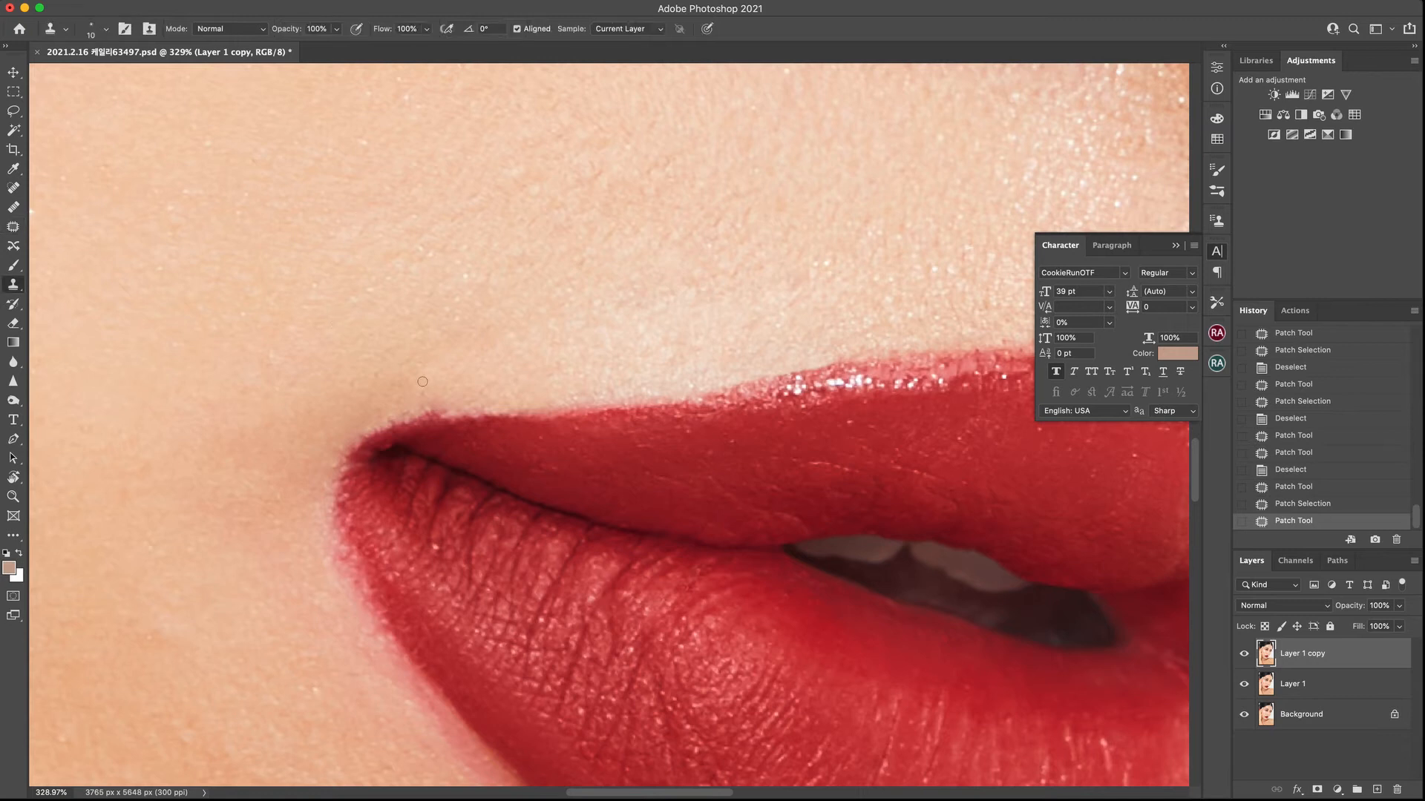
{"action": "left_click", "coordinate": [336, 32]}
{"action": "left_click", "coordinate": [297, 46]}
{"action": "left_click", "coordinate": [409, 401]}
{"action": "key", "text": "bracketright"}
{"action": "key", "text": "bracketright"}
{"action": "key", "text": "bracketright"}
{"action": "mouse_move", "coordinate": [440, 404]}
{"action": "left_mouse_down"}
{"action": "mouse_move", "coordinate": [423, 405]}
{"action": "mouse_move", "coordinate": [443, 405]}
{"action": "left_mouse_up"}
{"action": "left_click", "coordinate": [445, 401]}
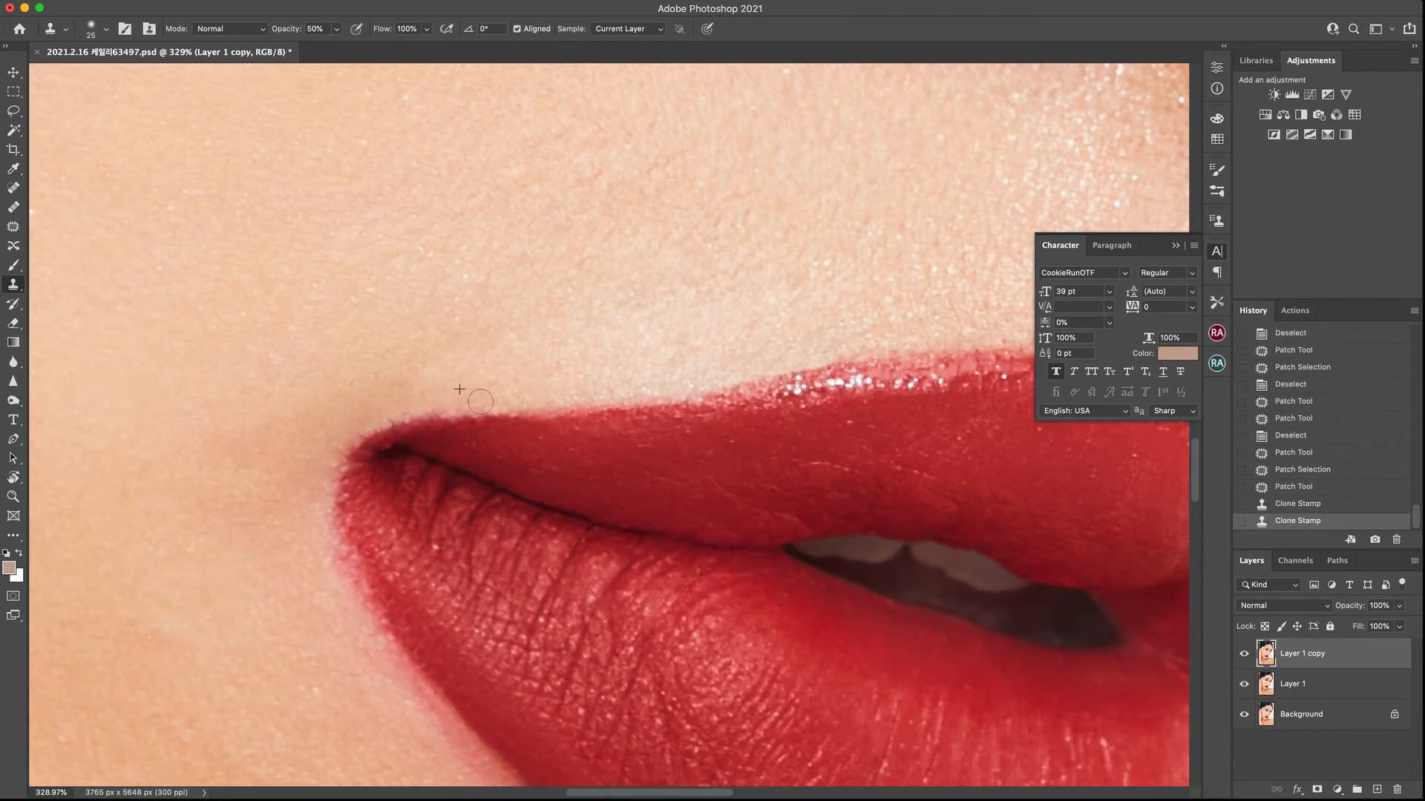
{"action": "left_click", "coordinate": [568, 381]}
{"action": "left_click", "coordinate": [344, 442]}
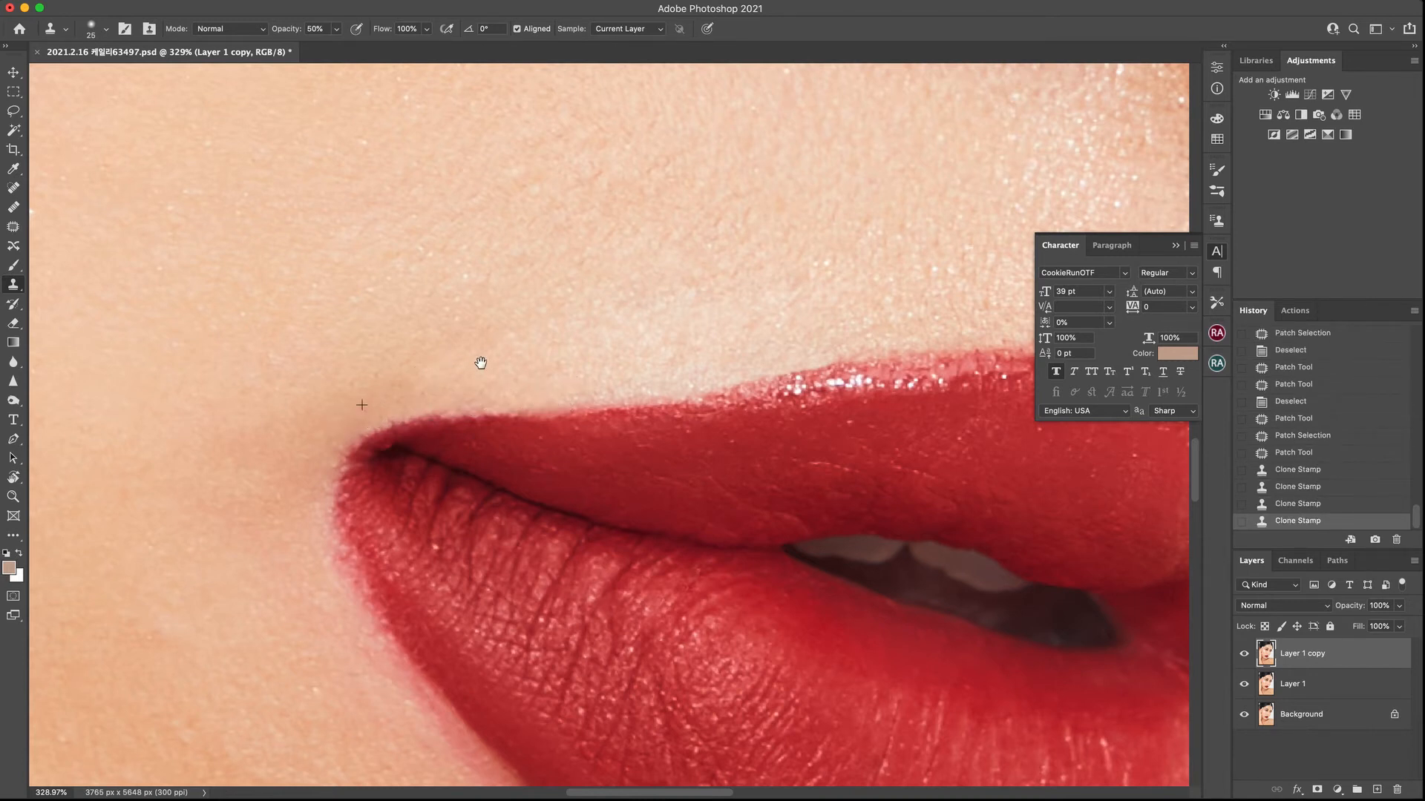
Clone clean skin around the near mouth corner and down the start of the lower lip's outline
{"action": "scroll", "coordinate": [476, 367], "scroll_direction": "left", "scroll_amount": 5}
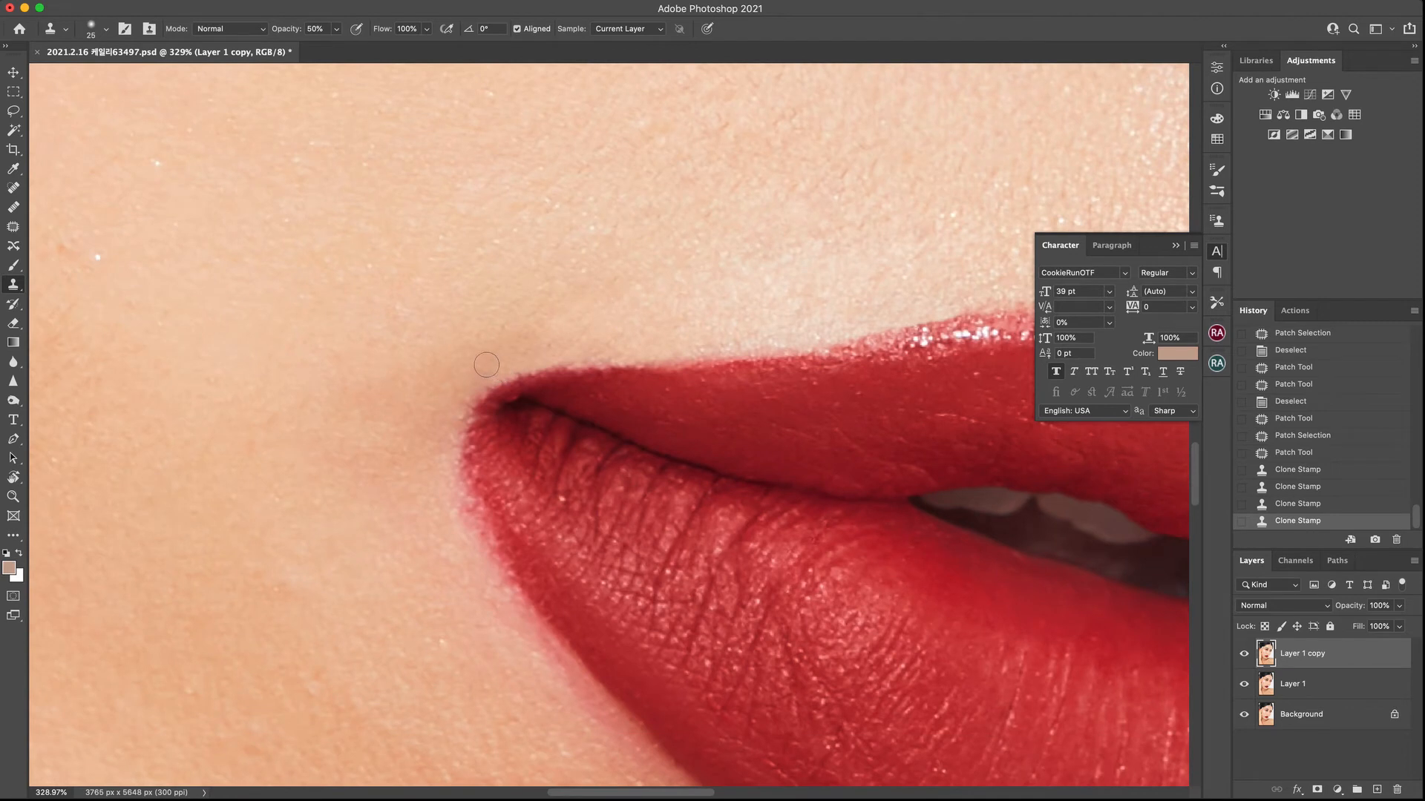
{"action": "left_click", "coordinate": [460, 397]}
{"action": "left_click", "coordinate": [443, 446]}
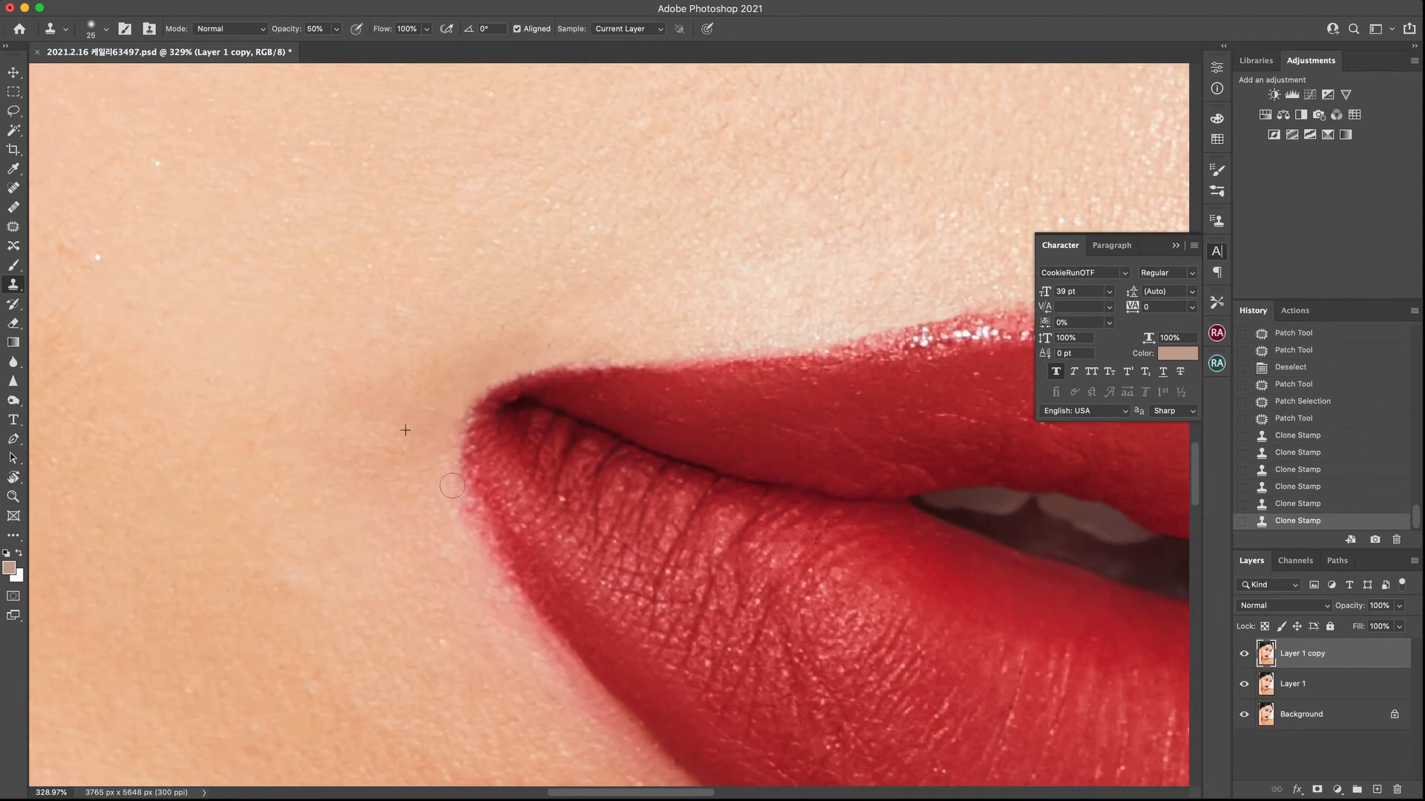
{"action": "left_click", "coordinate": [441, 543]}
{"action": "left_click", "coordinate": [460, 509]}
{"action": "left_click", "coordinate": [489, 580]}
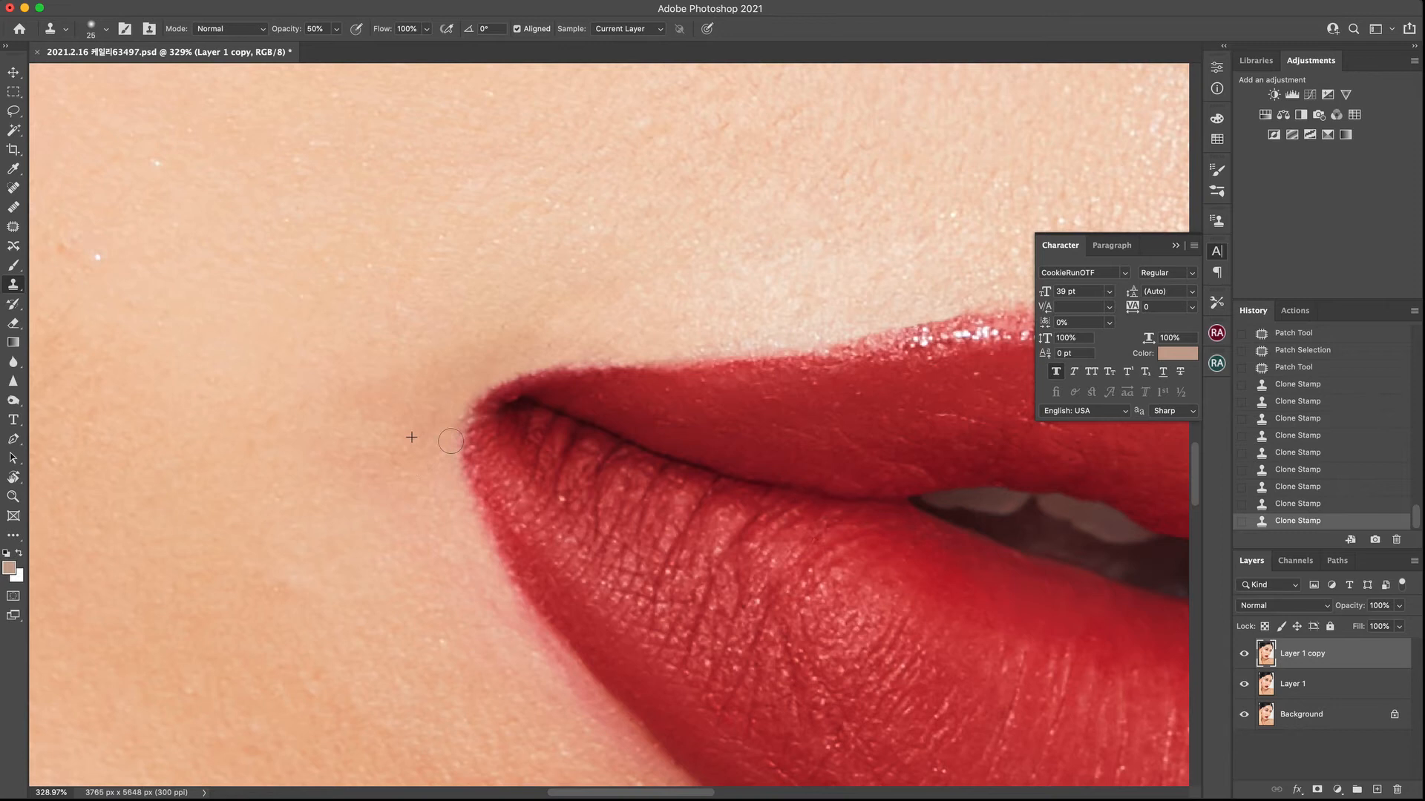
{"action": "left_click", "coordinate": [472, 525]}
Clone skin over the blurred pink fringe along the lower lip's near outer edge toward the chin
{"action": "left_click_drag", "start_coordinate": [491, 357], "coordinate": [431, 235]}
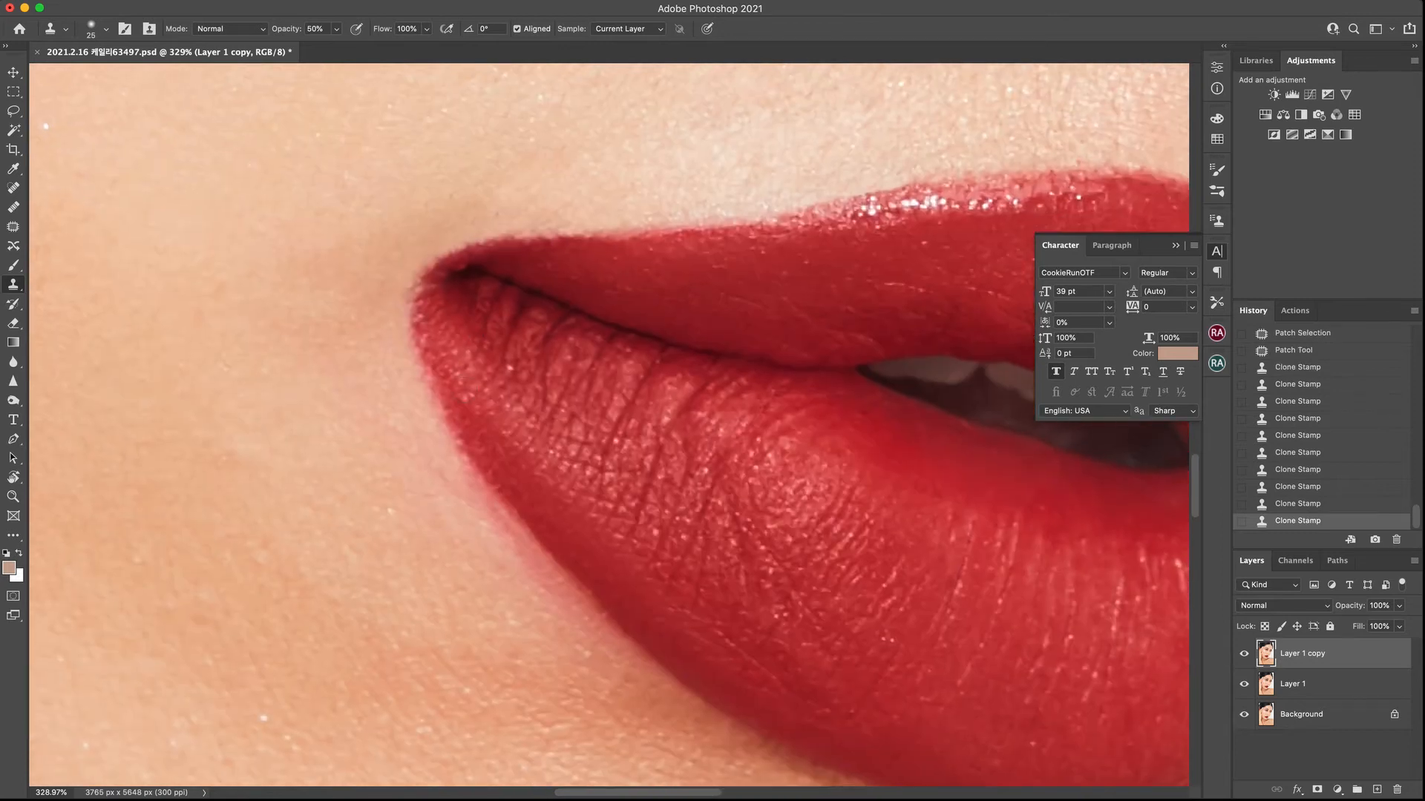
{"action": "left_click", "coordinate": [441, 484]}
{"action": "left_click", "coordinate": [481, 512]}
{"action": "mouse_move", "coordinate": [515, 554]}
{"action": "left_mouse_down"}
{"action": "mouse_move", "coordinate": [457, 465]}
{"action": "mouse_move", "coordinate": [544, 596]}
{"action": "mouse_move", "coordinate": [532, 570]}
{"action": "mouse_move", "coordinate": [548, 585]}
{"action": "mouse_move", "coordinate": [465, 549]}
{"action": "mouse_move", "coordinate": [487, 571]}
{"action": "mouse_move", "coordinate": [462, 542]}
{"action": "mouse_move", "coordinate": [434, 420]}
{"action": "mouse_move", "coordinate": [462, 477]}
{"action": "left_mouse_up"}
{"action": "left_click", "coordinate": [396, 414], "text": "alt"}
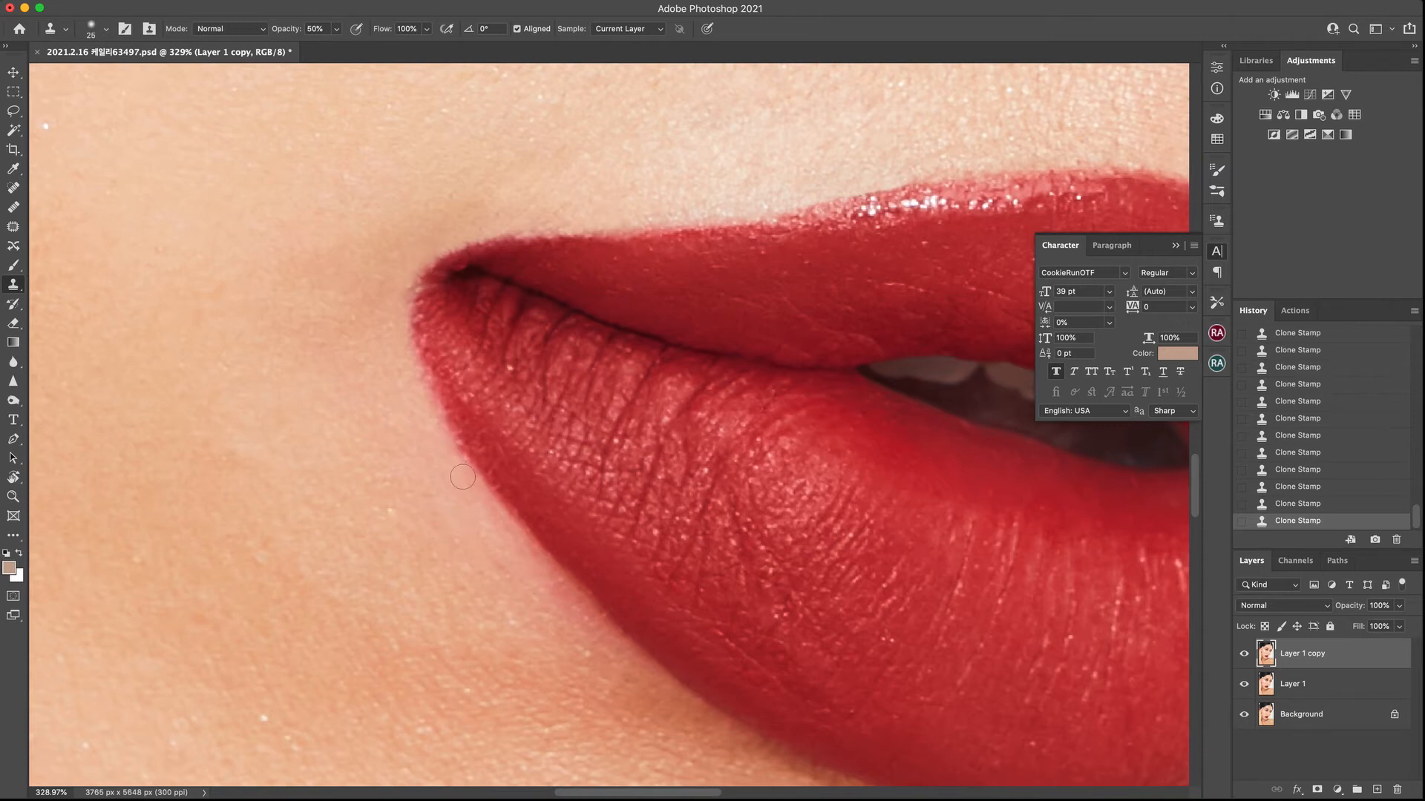
{"action": "scroll", "coordinate": [433, 483], "scroll_direction": "down", "scroll_amount": 10}
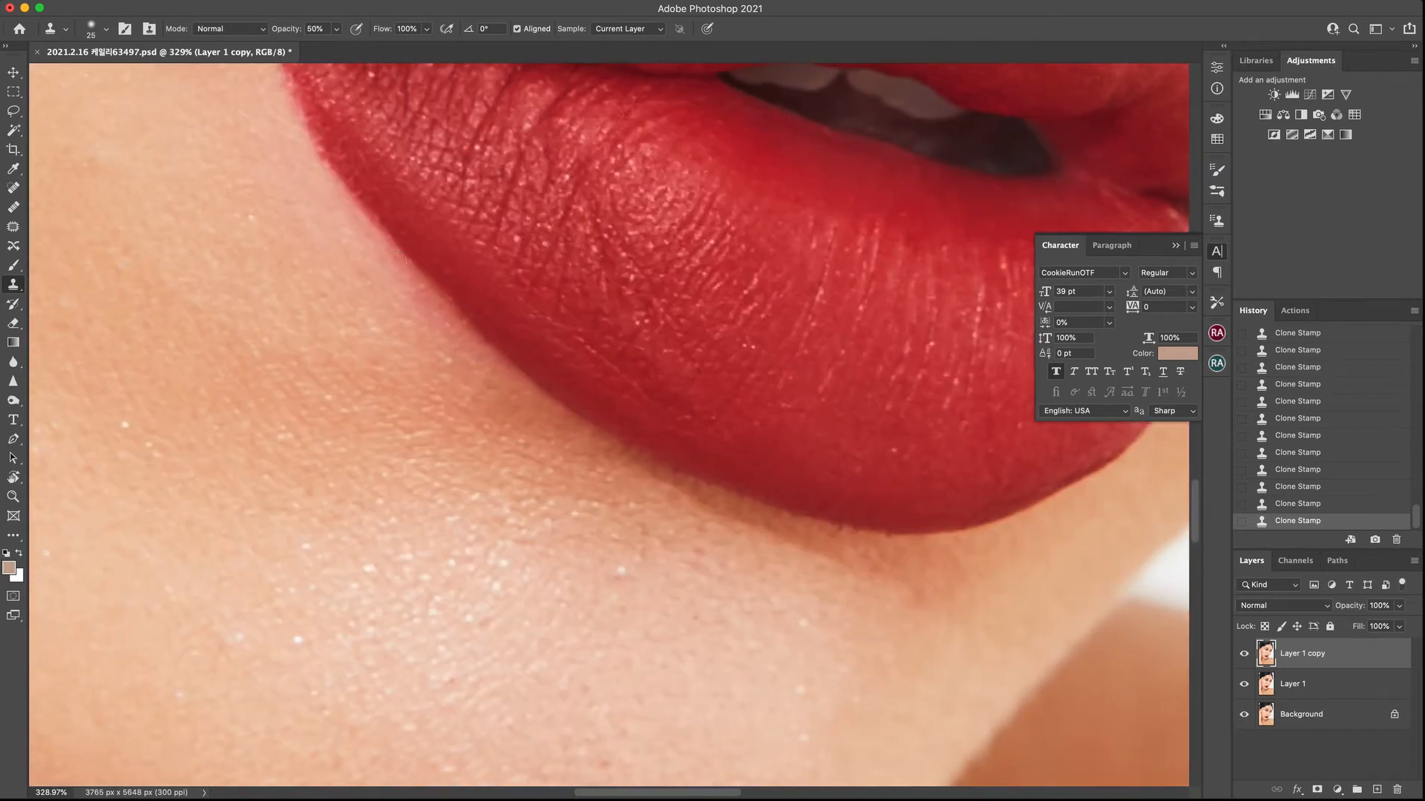
{"action": "left_click_drag", "start_coordinate": [417, 297], "coordinate": [421, 302]}
{"action": "mouse_move", "coordinate": [420, 298]}
{"action": "left_mouse_down"}
{"action": "mouse_move", "coordinate": [446, 322]}
{"action": "mouse_move", "coordinate": [468, 413]}
{"action": "left_mouse_up"}
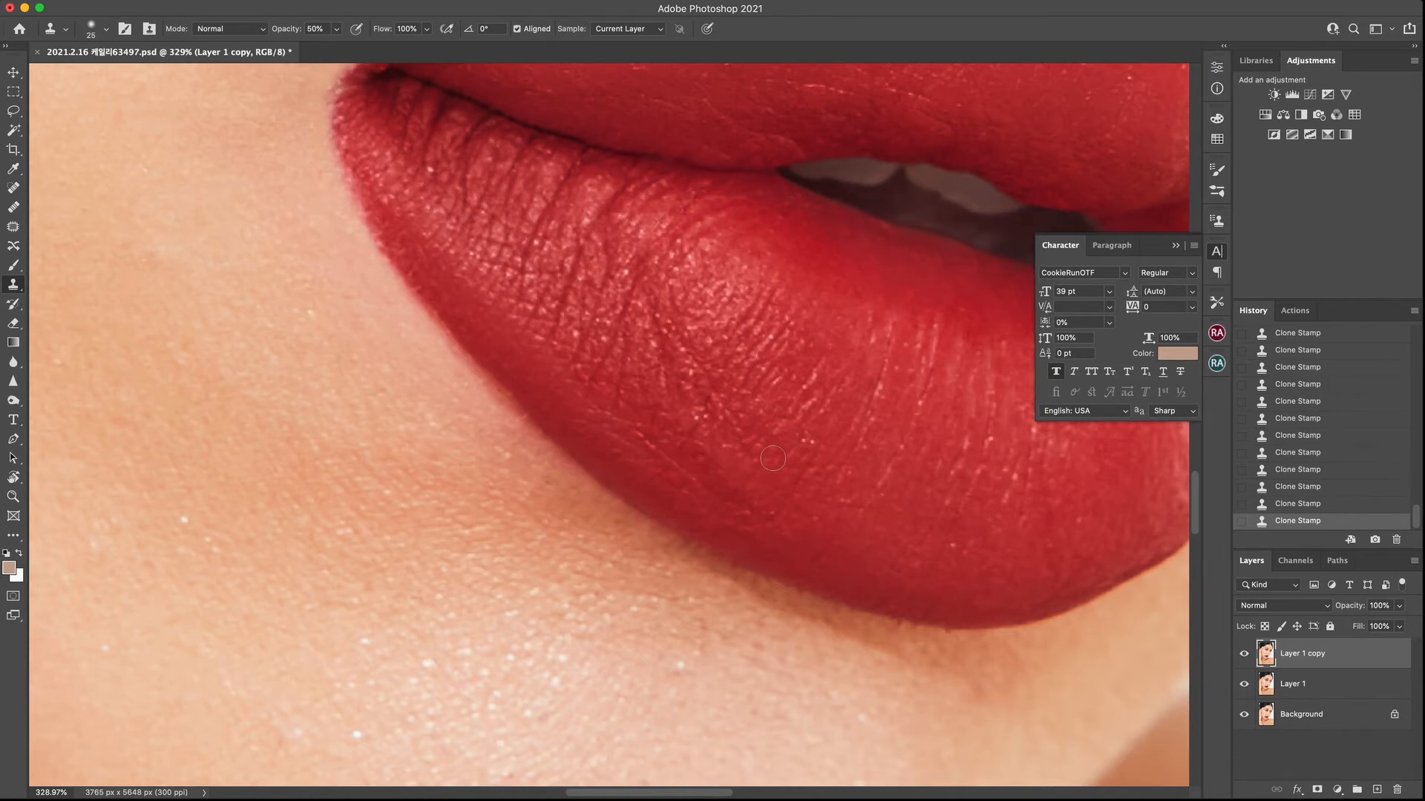
Compare the lips before and after by hiding and reshowing Layer 1 copy
{"action": "key", "text": "z"}
{"action": "left_click_drag", "start_coordinate": [725, 404], "coordinate": [677, 388]}
{"action": "left_click_drag", "start_coordinate": [830, 420], "coordinate": [675, 462]}
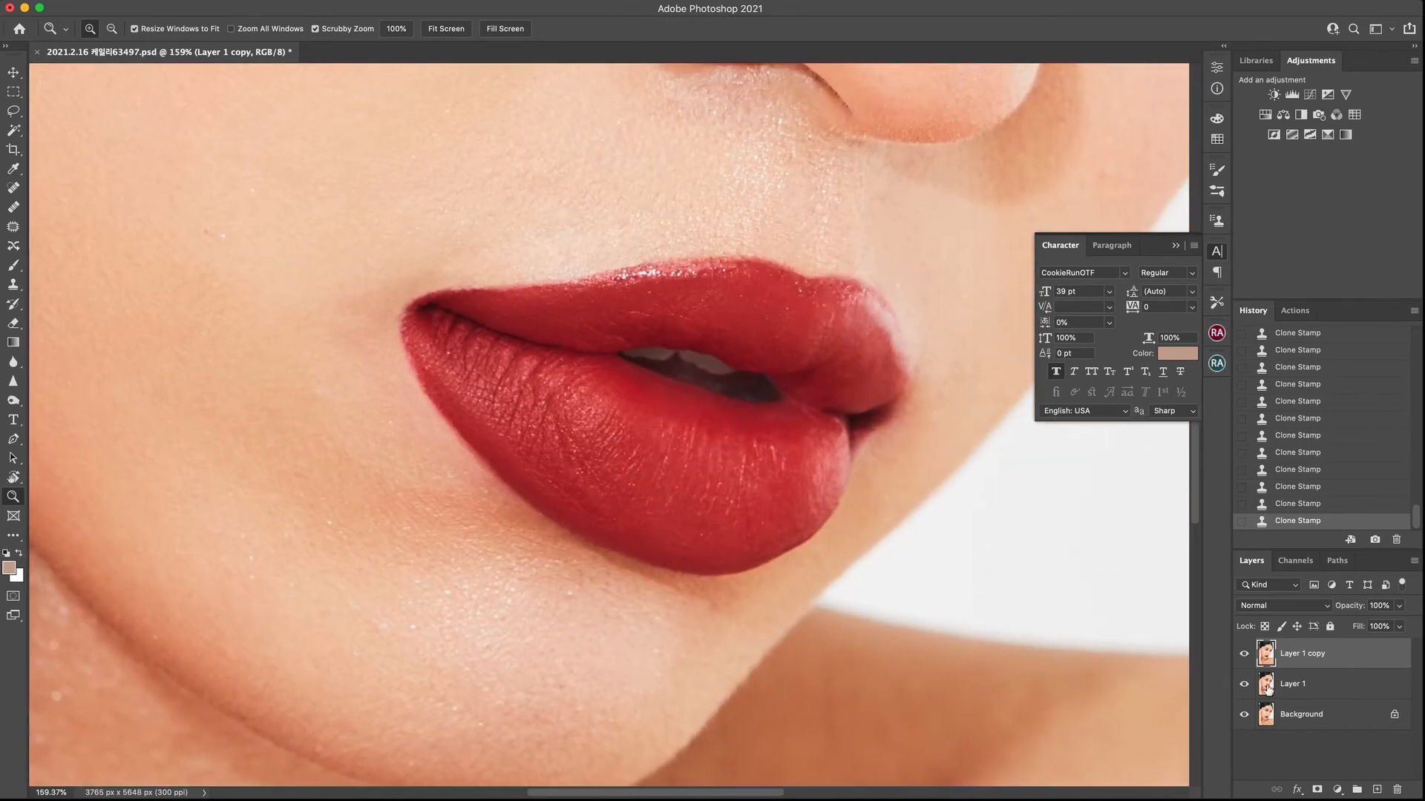
{"action": "left_click", "coordinate": [1245, 658]}
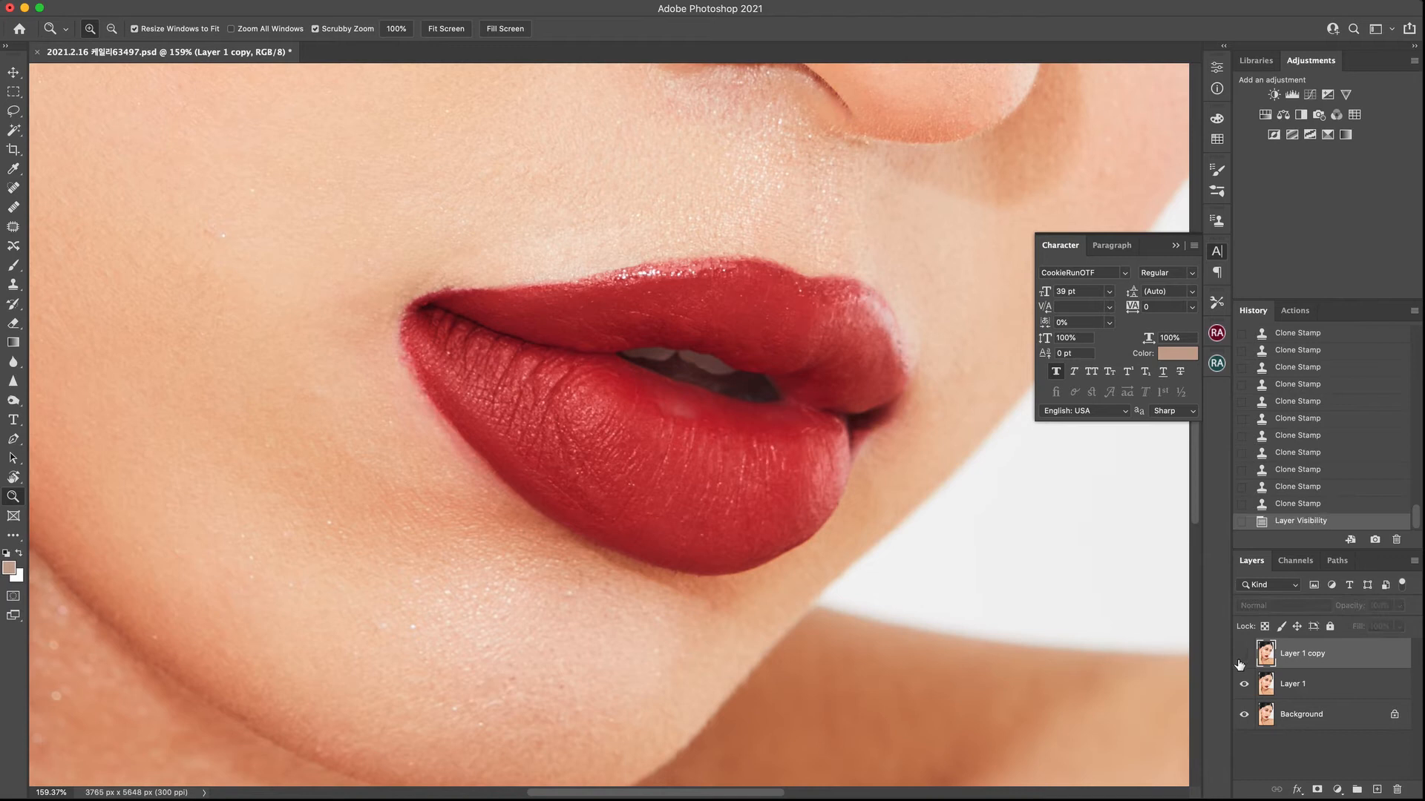
{"action": "left_click", "coordinate": [1245, 656]}
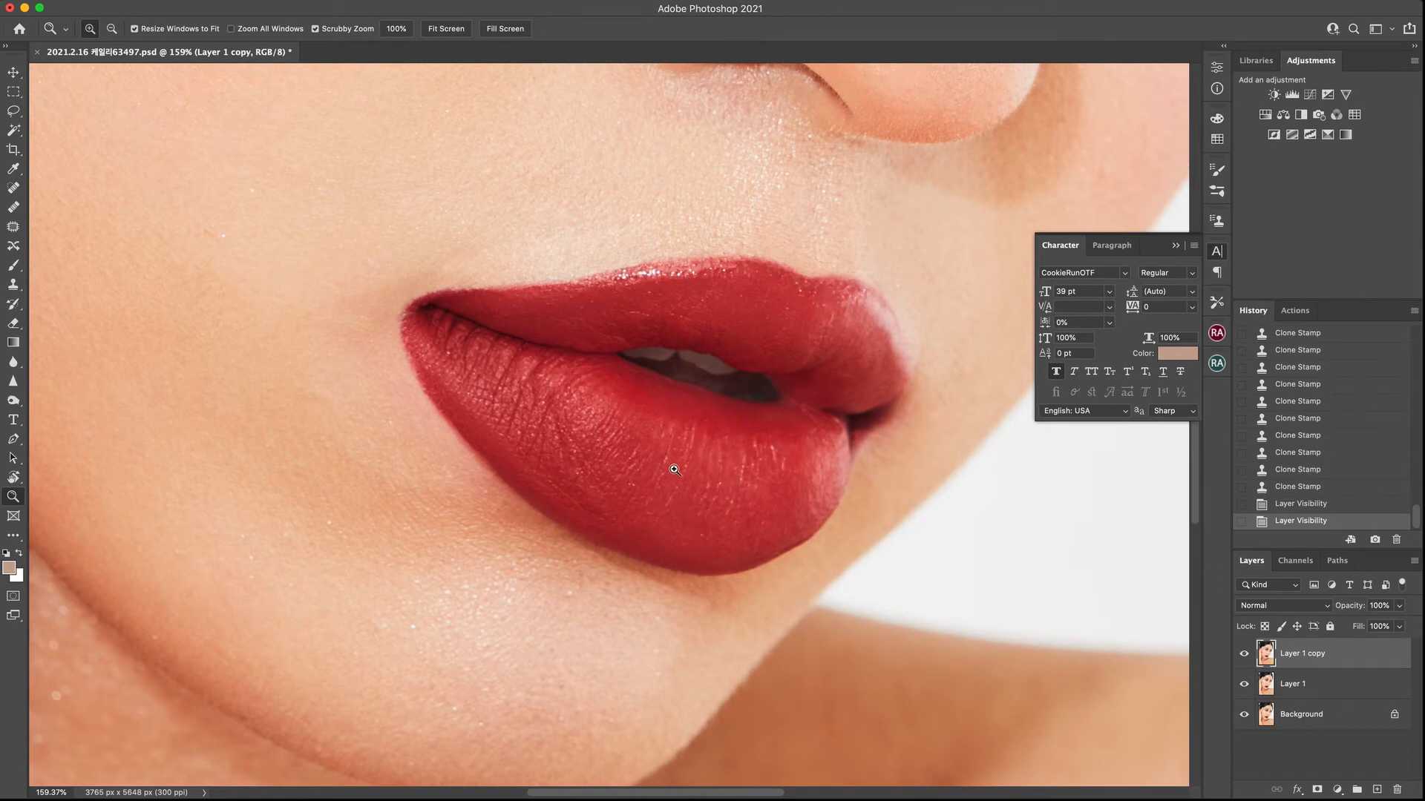
Save the retouched portrait document
{"action": "left_click_drag", "start_coordinate": [657, 444], "coordinate": [611, 424]}
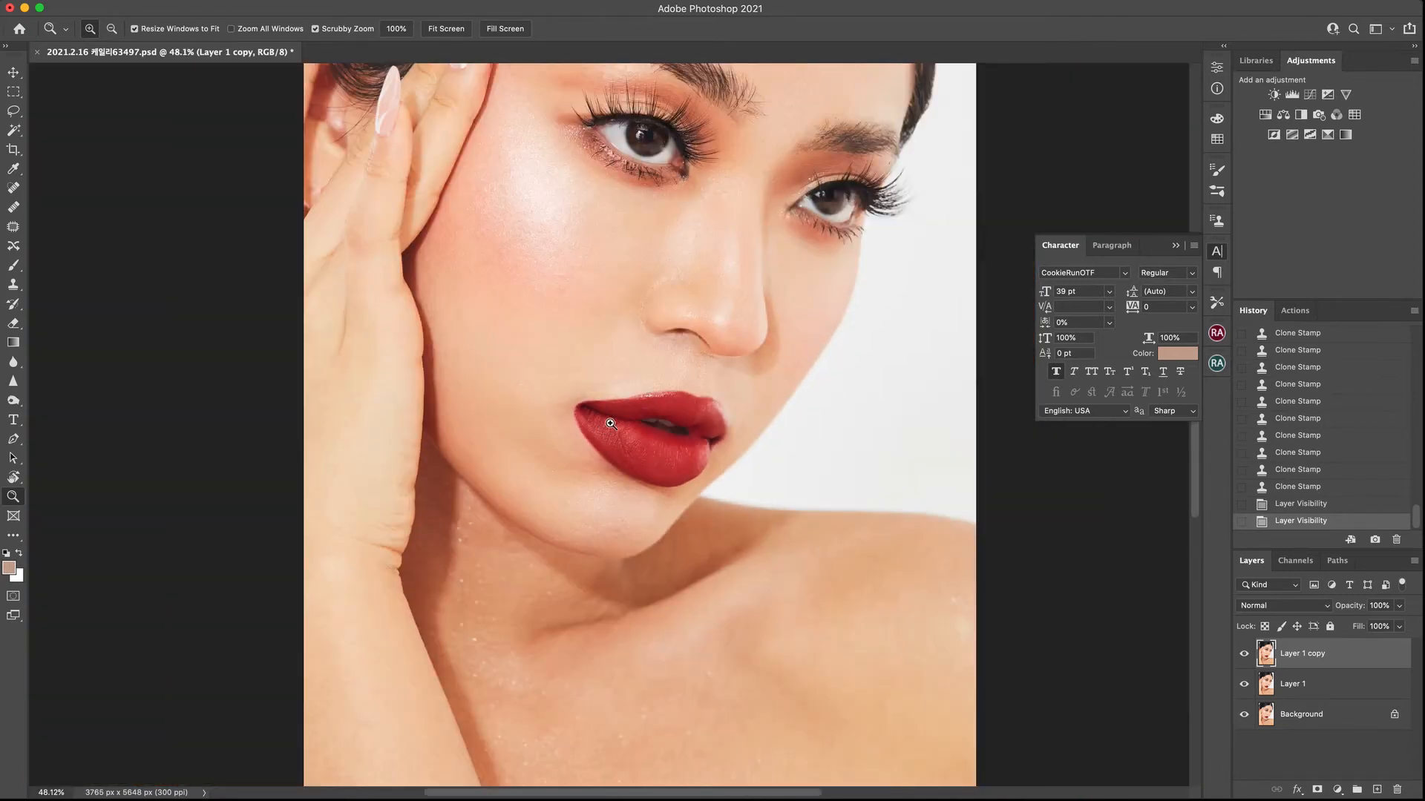
{"action": "key", "text": "super+s"}
Compare the whole face before and after by repeatedly switching Layer 1 copy's visibility, leaving it shown
{"action": "left_click_drag", "start_coordinate": [672, 373], "coordinate": [646, 364]}
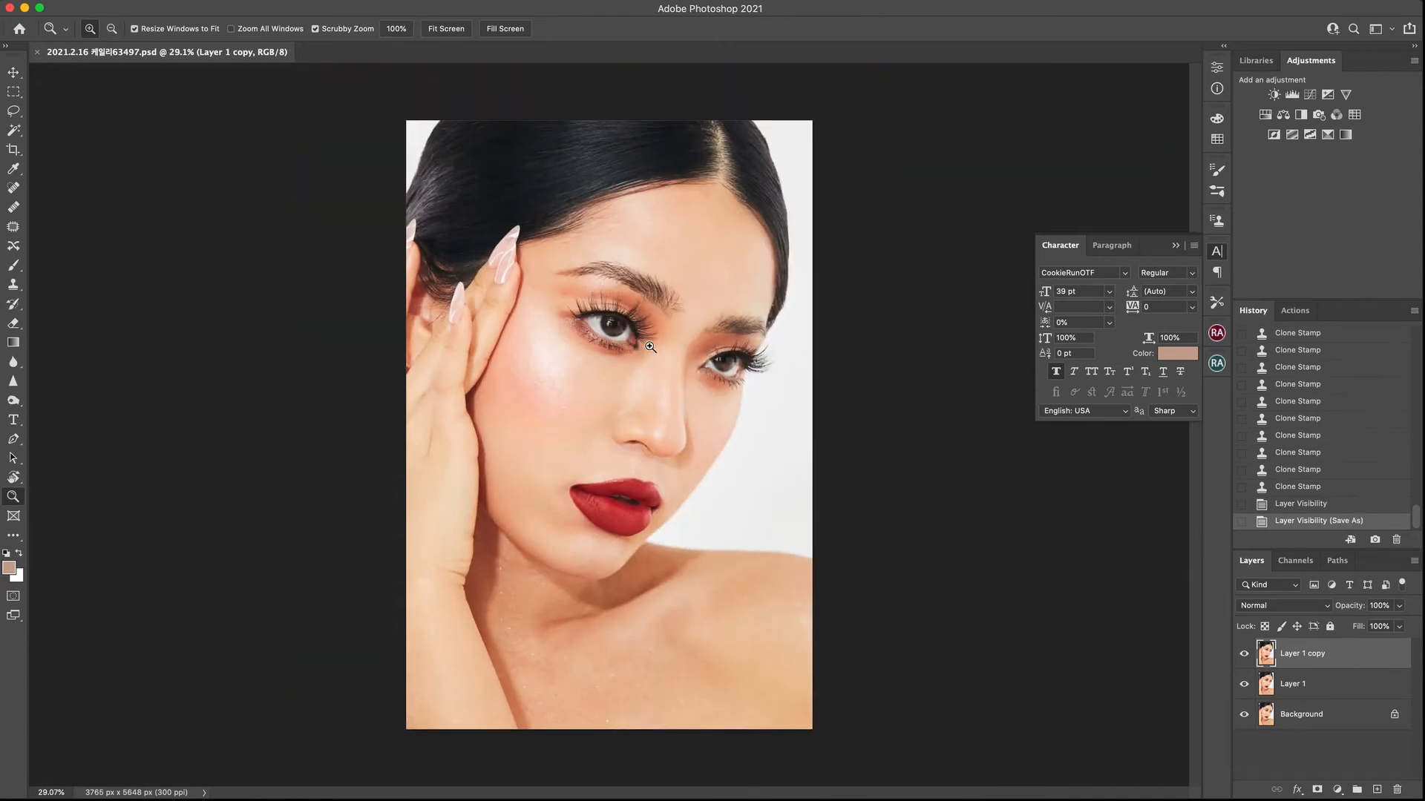
{"action": "left_click", "coordinate": [1246, 654]}
{"action": "left_click_drag", "start_coordinate": [621, 337], "coordinate": [679, 374]}
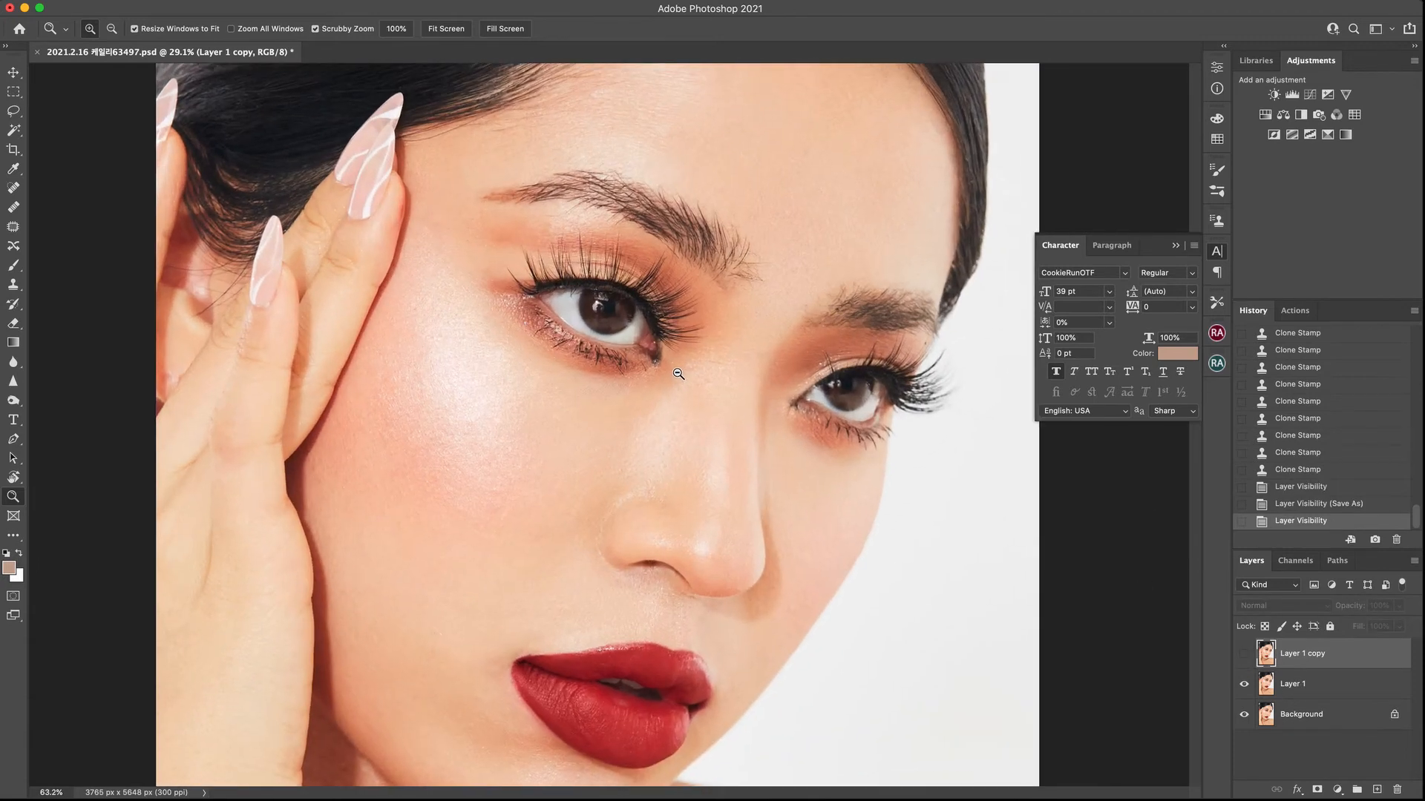
{"action": "left_click", "coordinate": [1245, 654]}
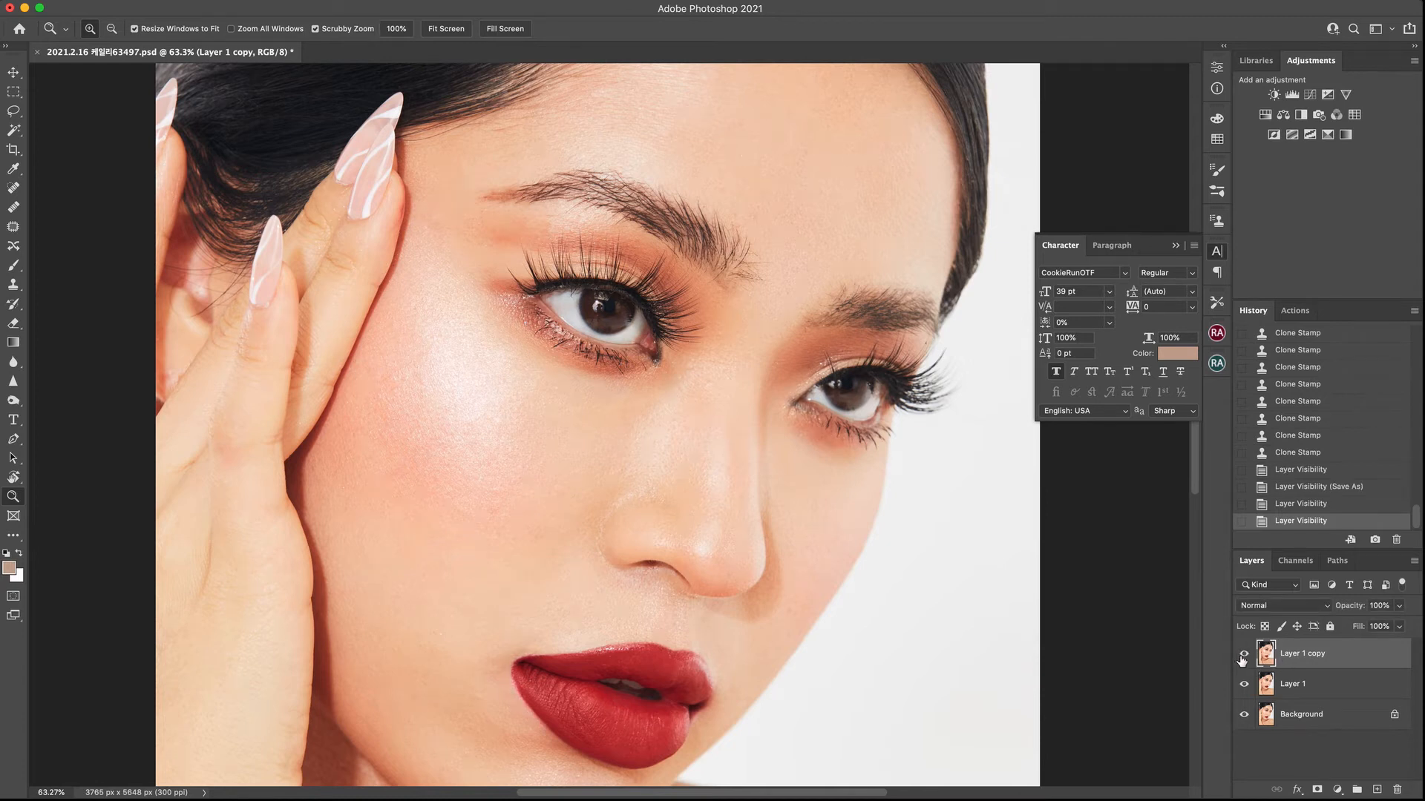
{"action": "left_click", "coordinate": [1244, 655]}
{"action": "left_click", "coordinate": [1245, 655]}
{"action": "left_click", "coordinate": [1246, 656]}
{"action": "left_click", "coordinate": [1245, 655]}
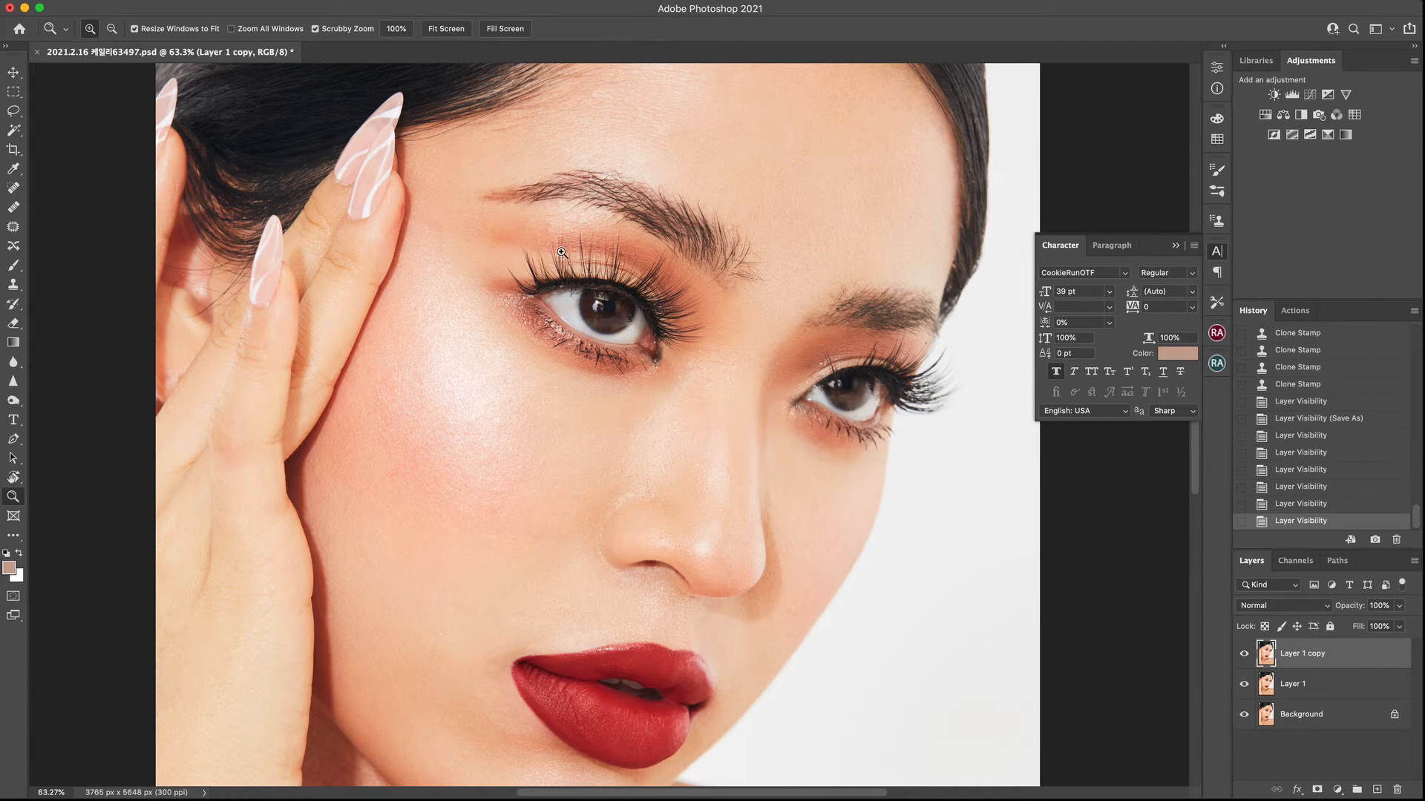
Clone out the pale fleck in the near eye's upper lash line, raising the Clone Stamp opacity to 100%
{"action": "left_click_drag", "start_coordinate": [562, 309], "coordinate": [652, 326]}
{"action": "key", "text": "s"}
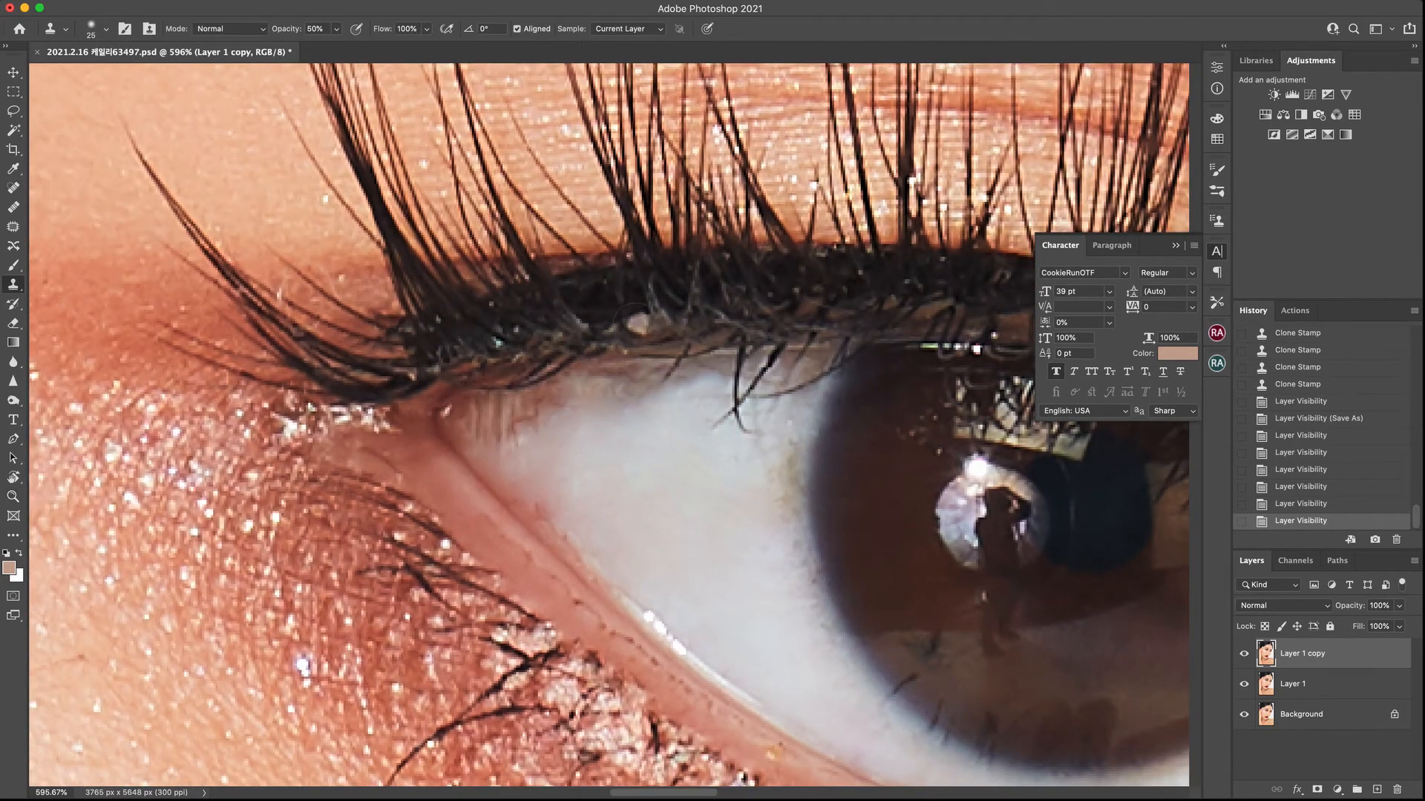
{"action": "left_click", "coordinate": [597, 320], "text": "alt"}
{"action": "left_click", "coordinate": [629, 324]}
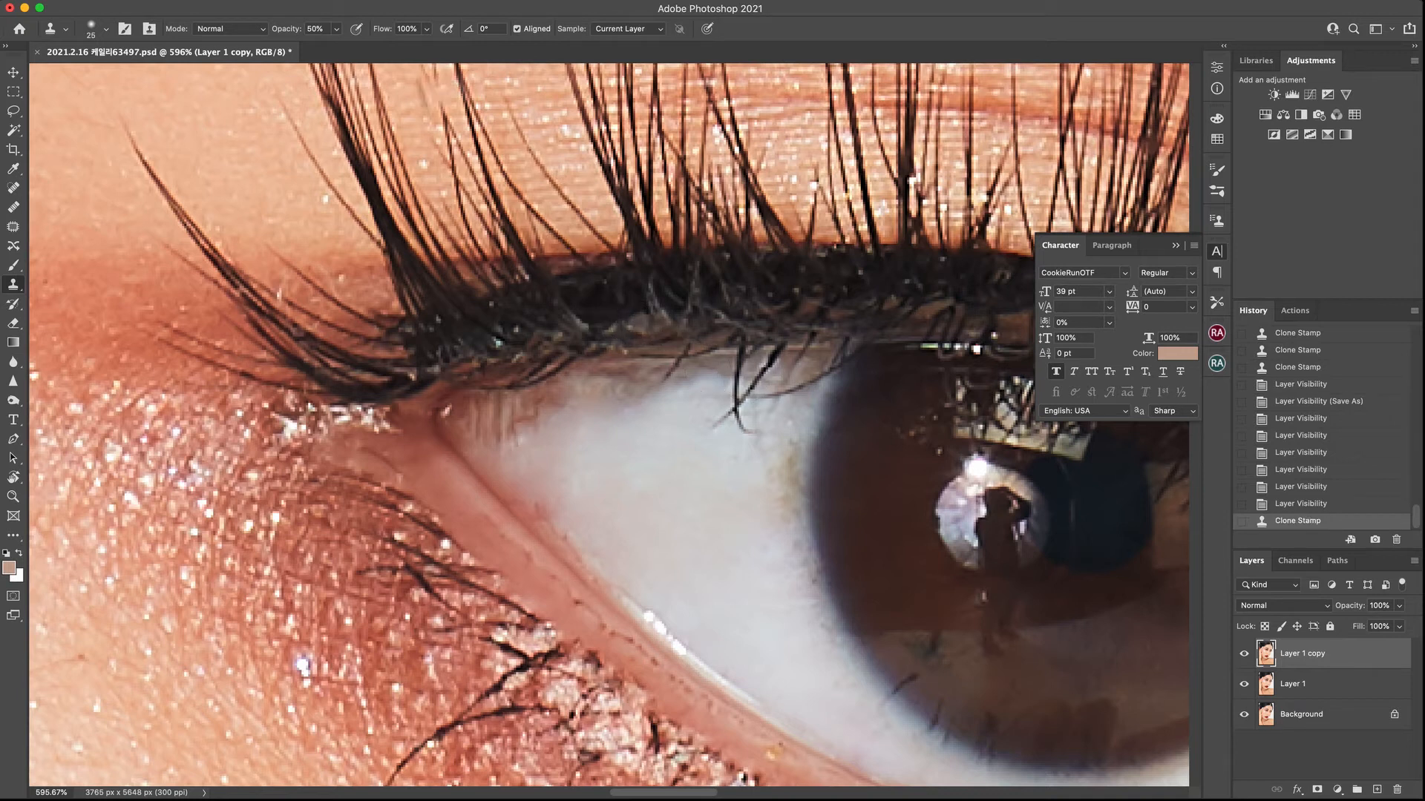
{"action": "left_click", "coordinate": [336, 28]}
{"action": "left_click_drag", "start_coordinate": [336, 49], "coordinate": [443, 49]}
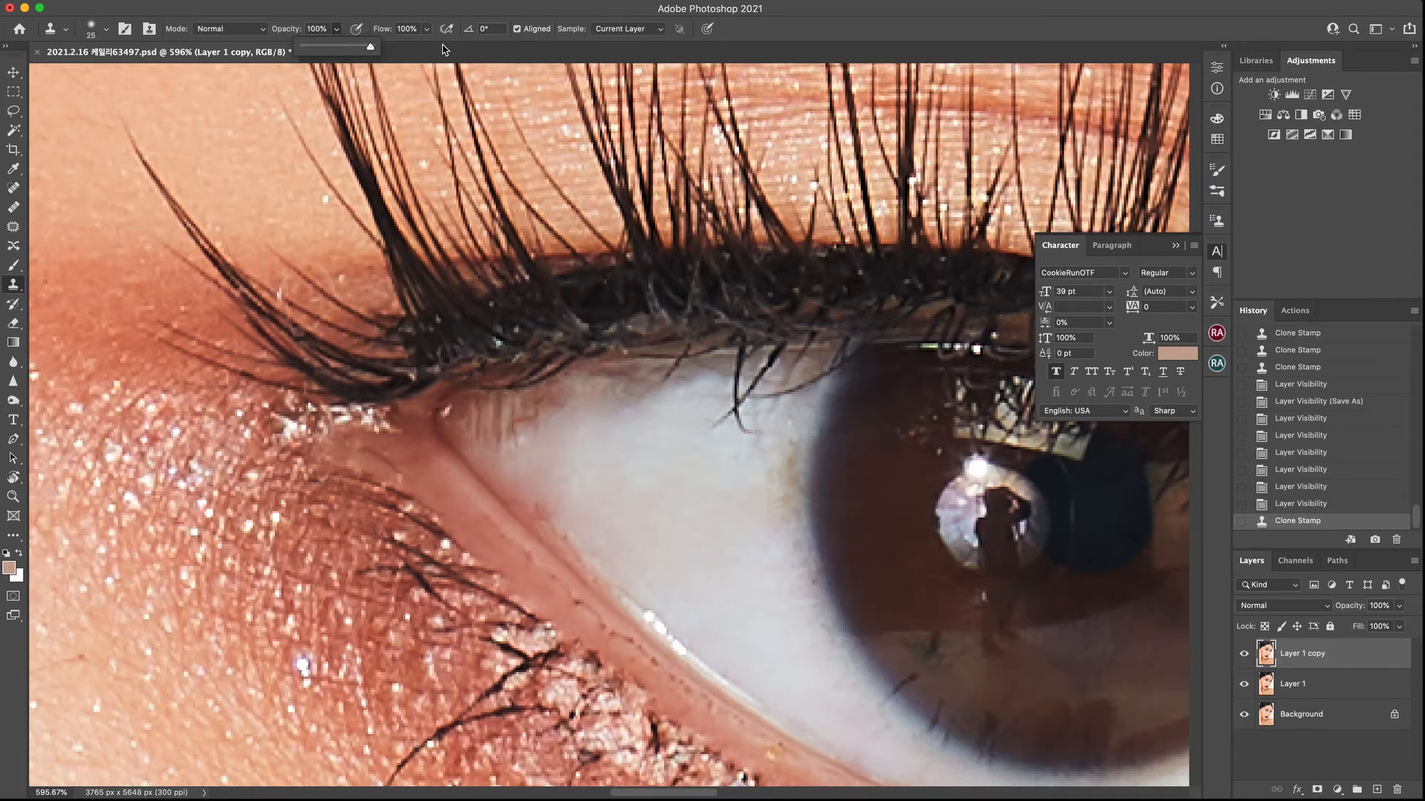
{"action": "left_click", "coordinate": [642, 328]}
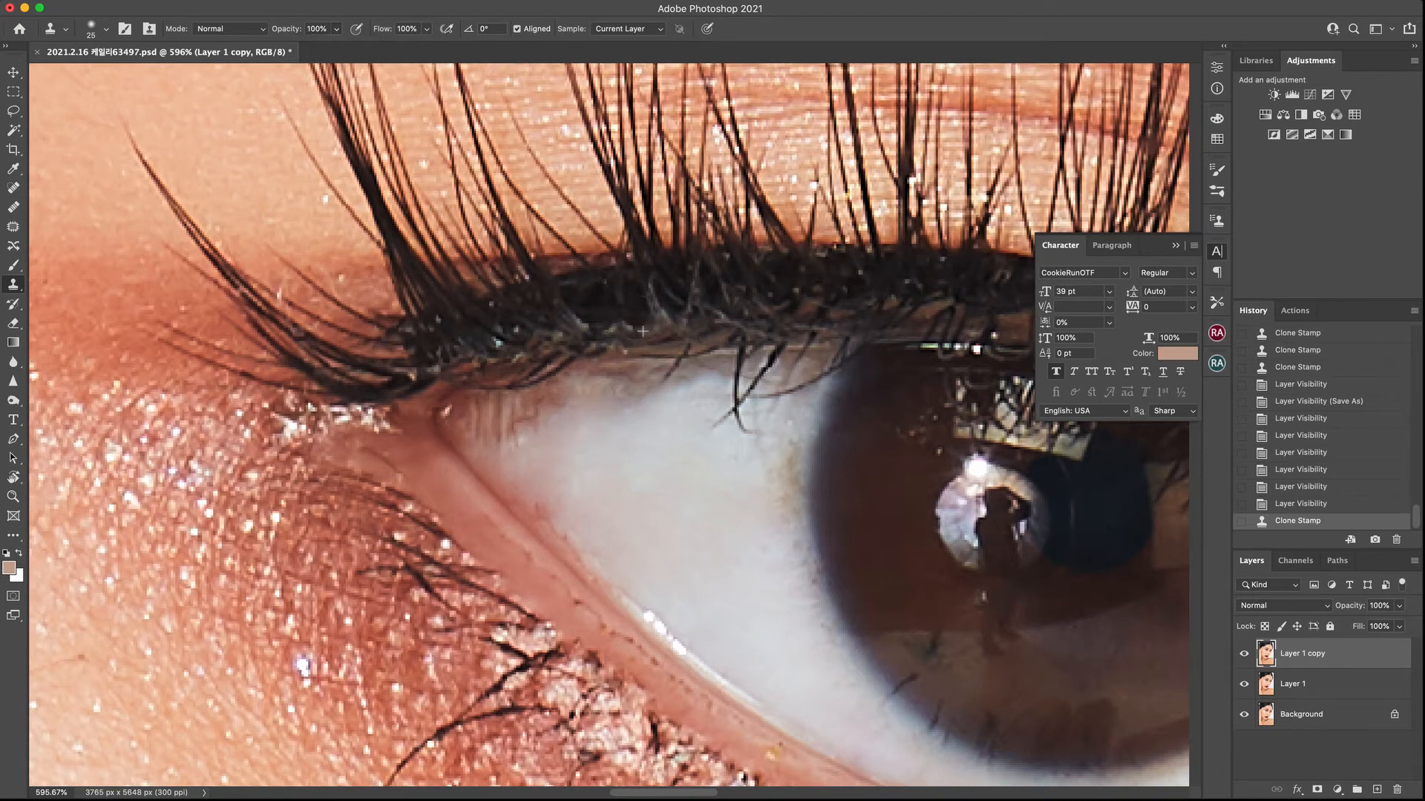
Examine the full portrait, forehead and both eyes for remaining flaws
{"action": "key", "text": "z"}
{"action": "mouse_move", "coordinate": [738, 413]}
{"action": "left_mouse_down"}
{"action": "mouse_move", "coordinate": [677, 373]}
{"action": "mouse_move", "coordinate": [555, 358]}
{"action": "mouse_move", "coordinate": [547, 286]}
{"action": "left_mouse_up"}
{"action": "left_click_drag", "start_coordinate": [652, 347], "coordinate": [681, 336]}
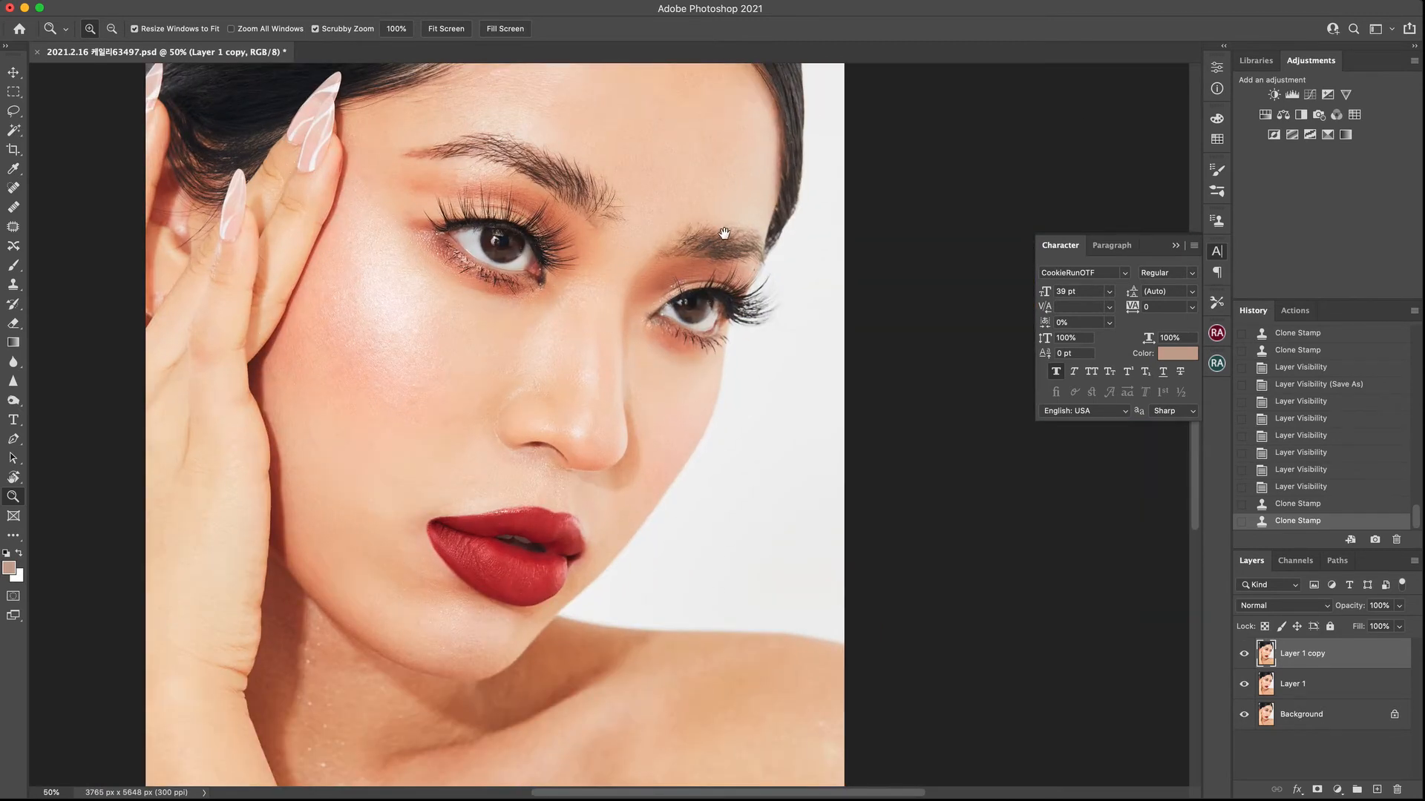
{"action": "left_click_drag", "start_coordinate": [719, 253], "coordinate": [679, 473]}
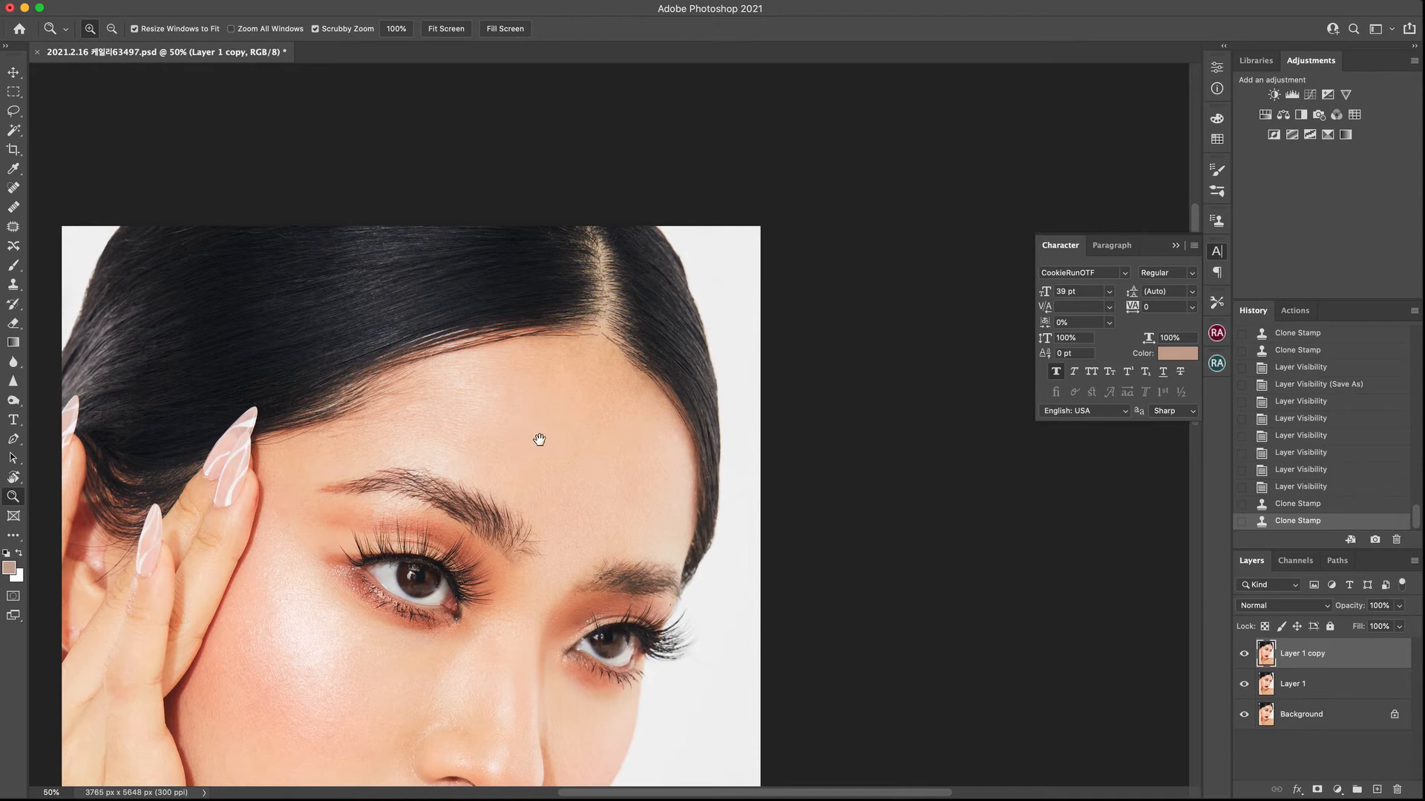
{"action": "left_click_drag", "start_coordinate": [539, 439], "coordinate": [712, 238]}
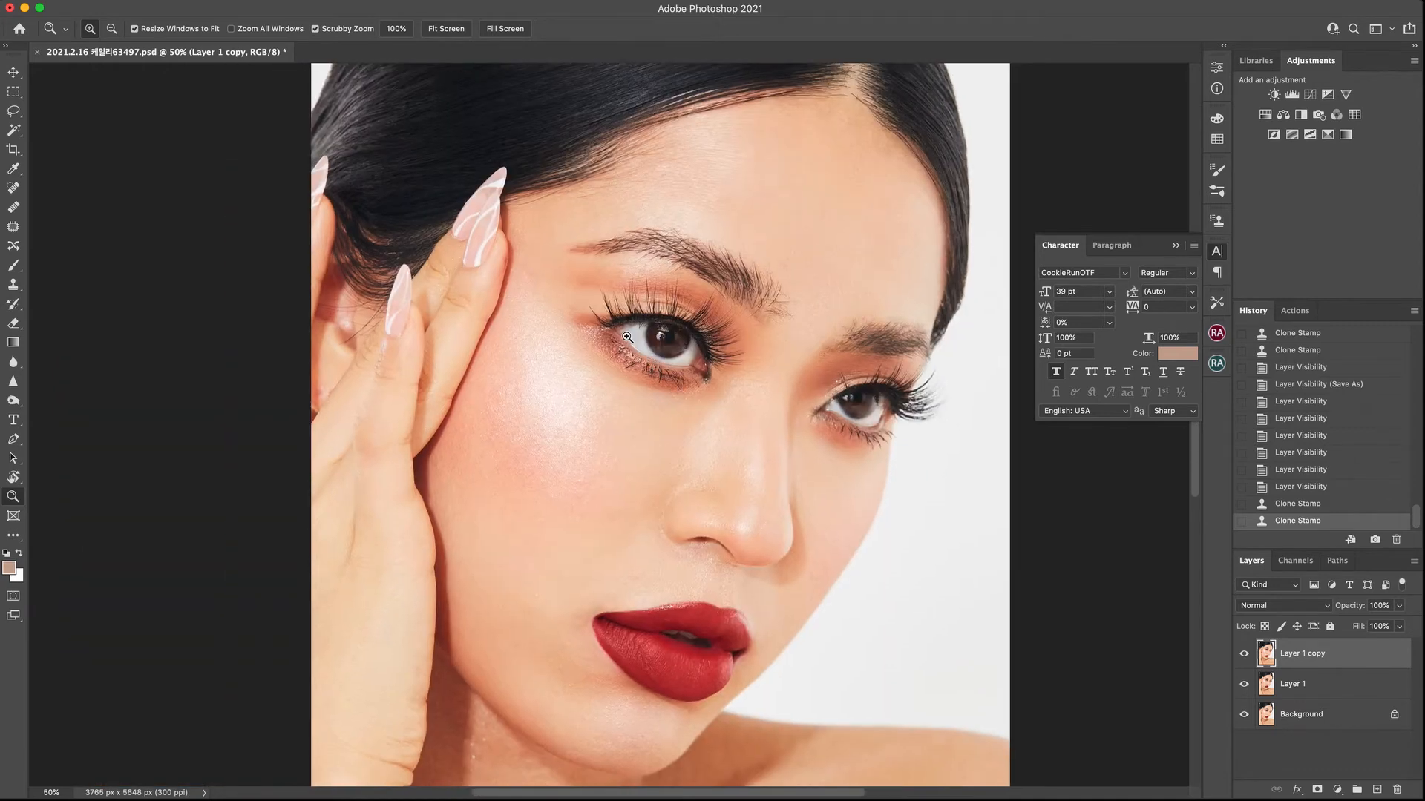
{"action": "left_click", "coordinate": [698, 357]}
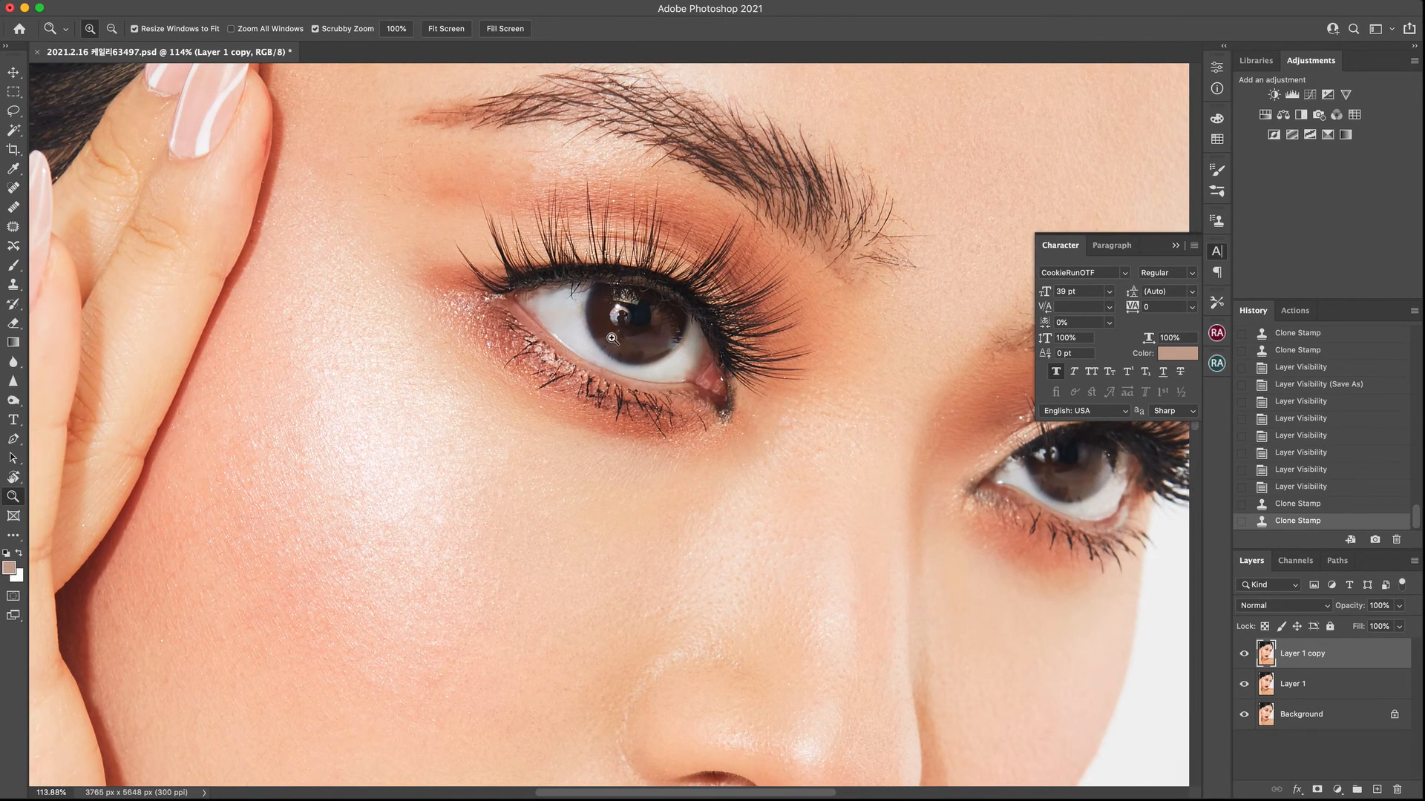
{"action": "mouse_move", "coordinate": [523, 299]}
{"action": "left_mouse_down"}
{"action": "mouse_move", "coordinate": [594, 297]}
{"action": "mouse_move", "coordinate": [515, 286]}
{"action": "left_mouse_up"}
{"action": "left_click_drag", "start_coordinate": [630, 432], "coordinate": [663, 357]}
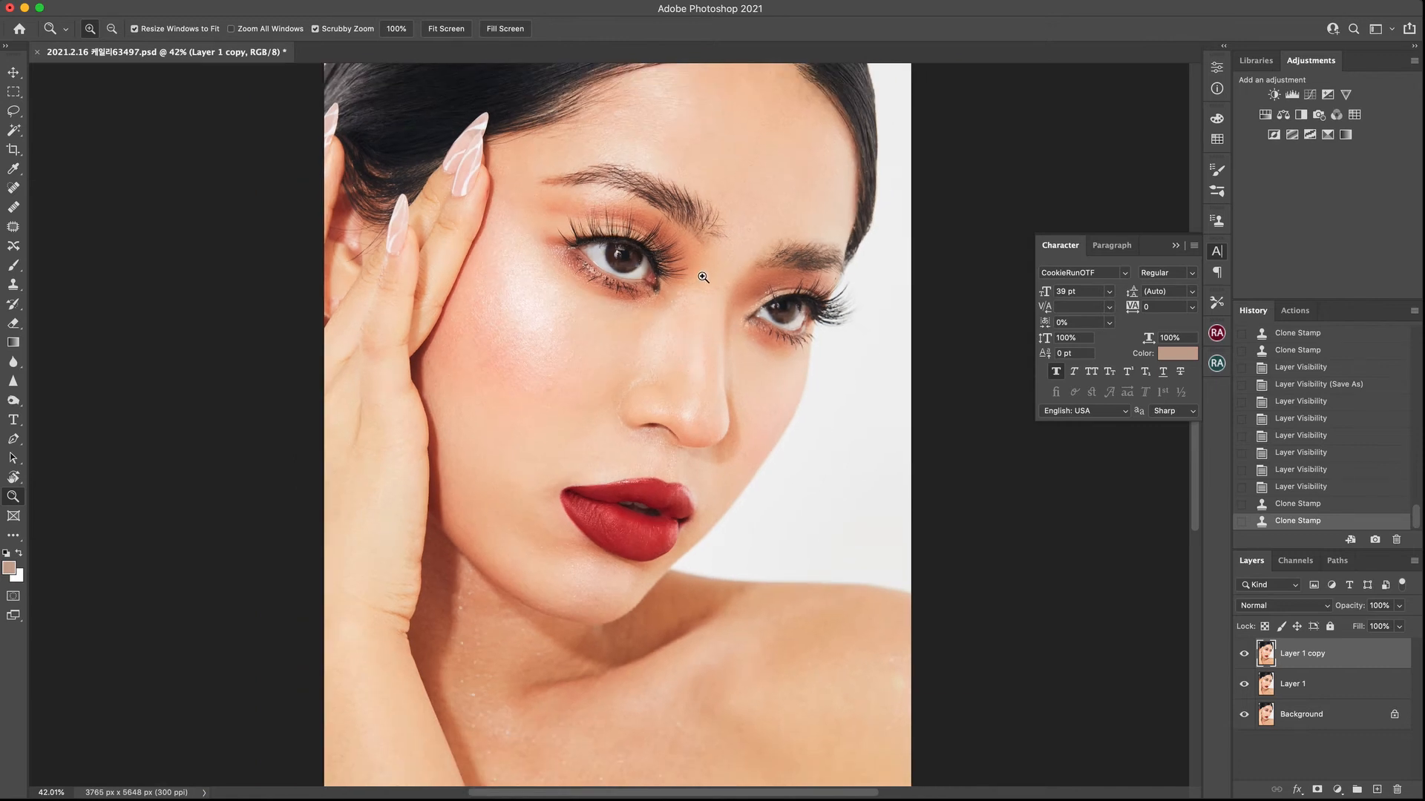
Compare the whole portrait before and after retouching by switching Layer 1 copy's visibility several times, leaving the layer shown
{"action": "left_click_drag", "start_coordinate": [717, 350], "coordinate": [720, 418]}
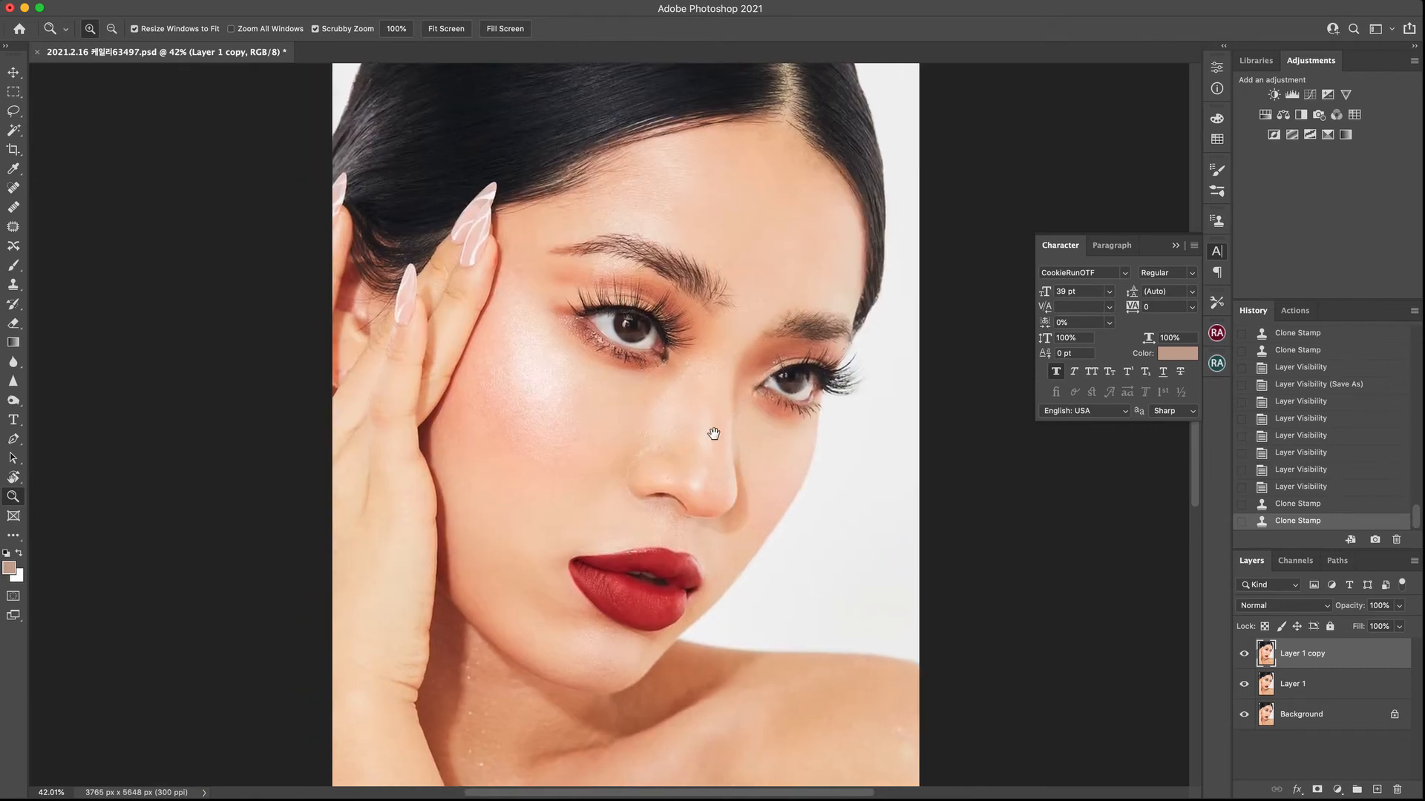
{"action": "left_click", "coordinate": [1243, 656]}
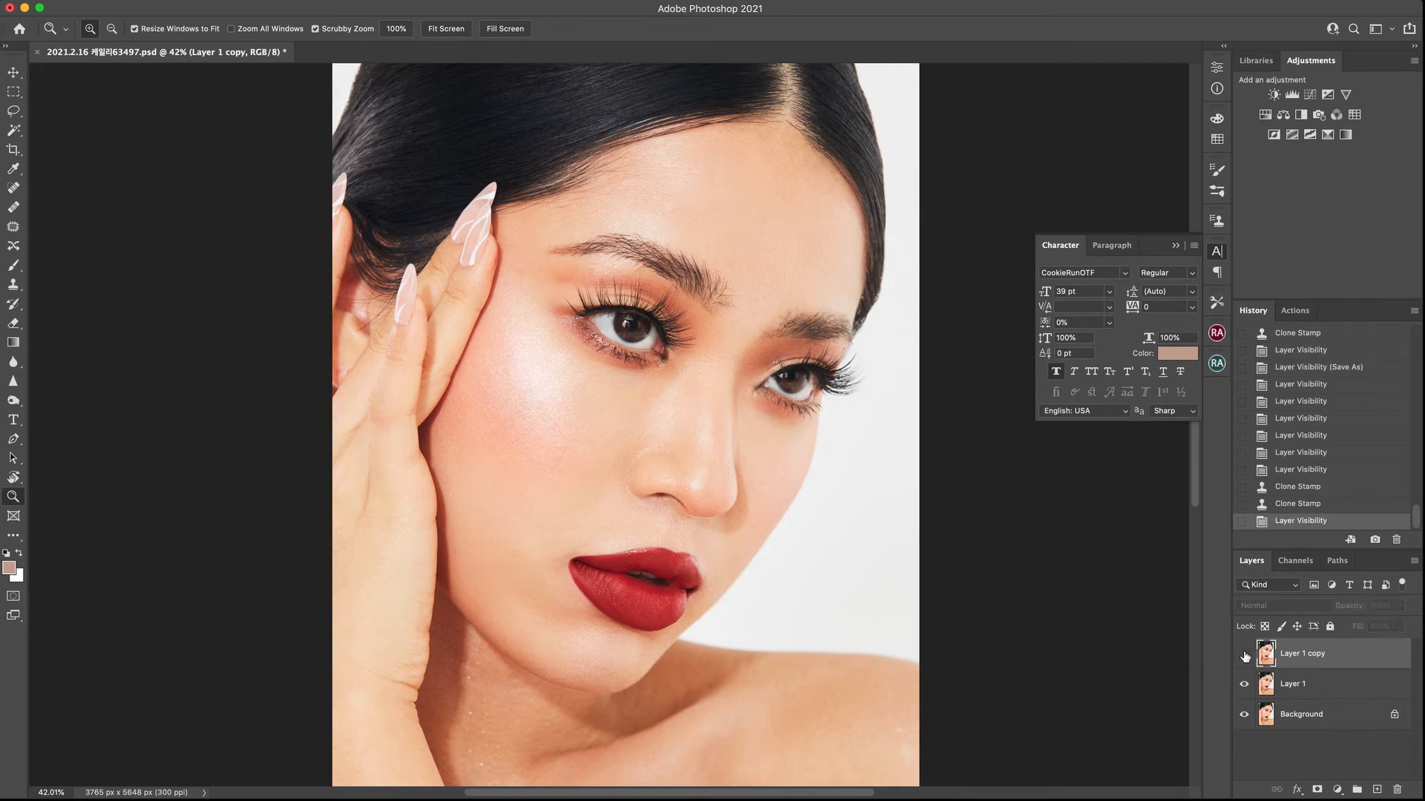
{"action": "left_click", "coordinate": [1244, 654]}
{"action": "left_click", "coordinate": [1245, 655]}
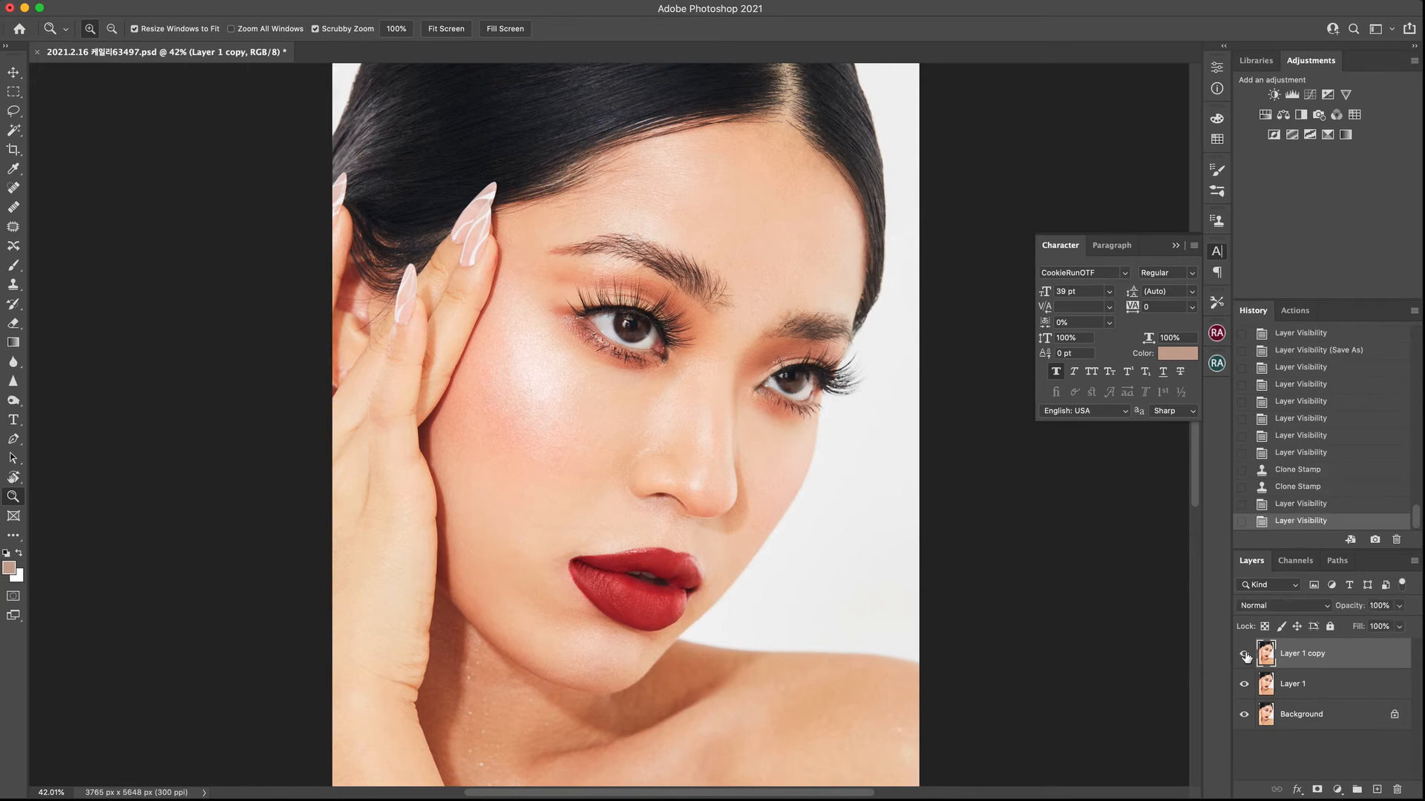
{"action": "left_click", "coordinate": [1243, 656]}
{"action": "left_click", "coordinate": [1245, 654]}
{"action": "left_click", "coordinate": [1244, 655]}
Compare the untouched Background on its own with the full retouched layer stack, leaving all layers shown
{"action": "left_click", "coordinate": [1244, 714]}
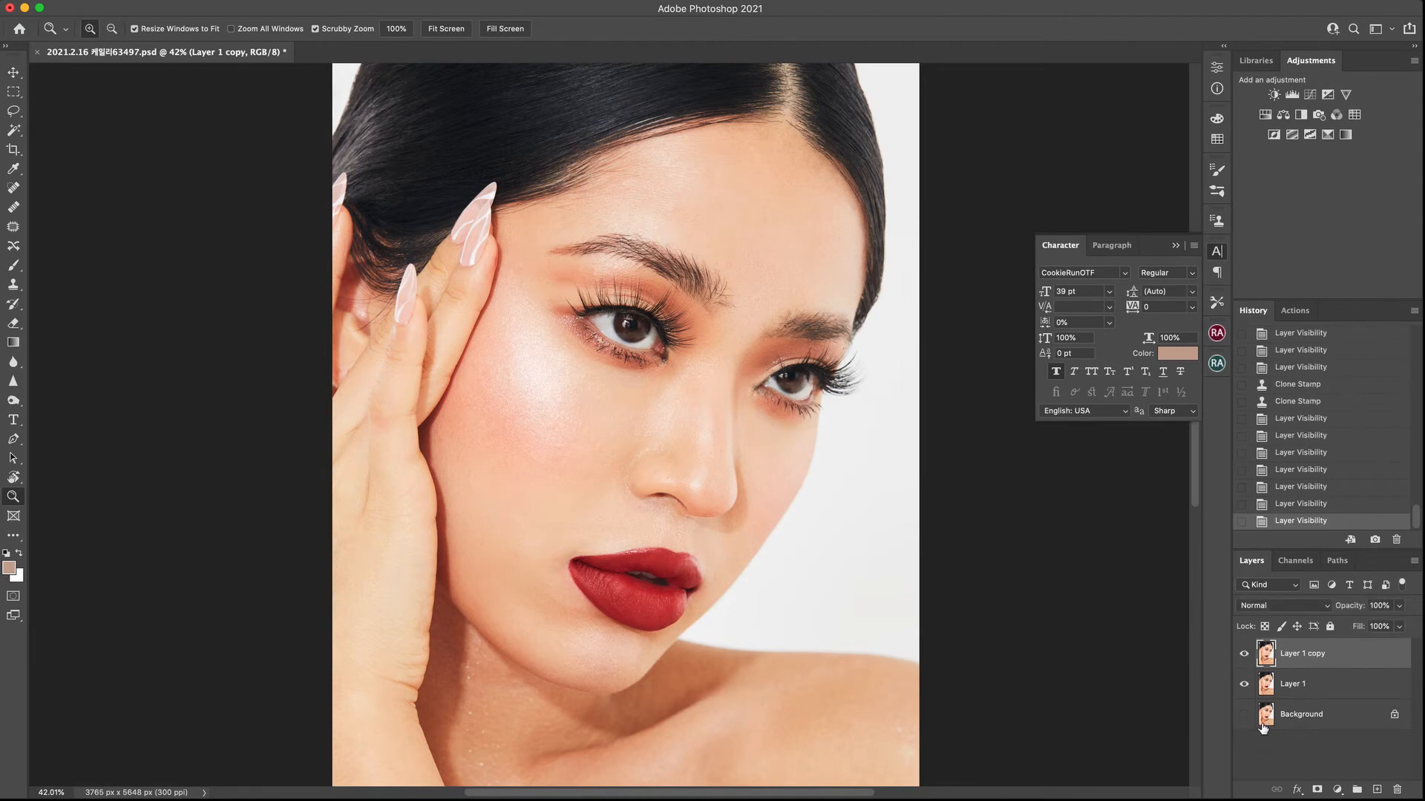
{"action": "left_click", "coordinate": [1245, 714], "text": "alt"}
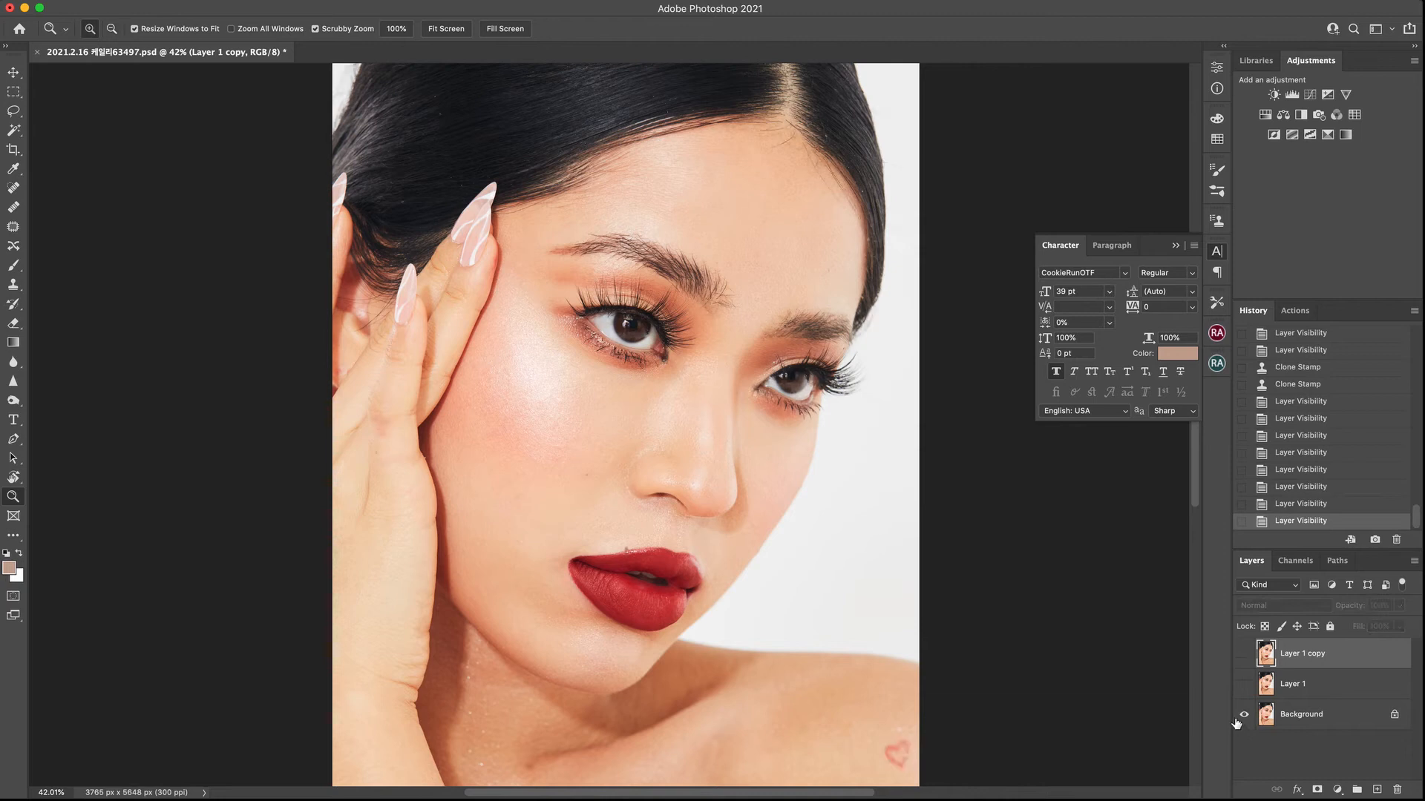
{"action": "key", "text": "alt"}
{"action": "left_click", "coordinate": [1245, 716], "text": "alt"}
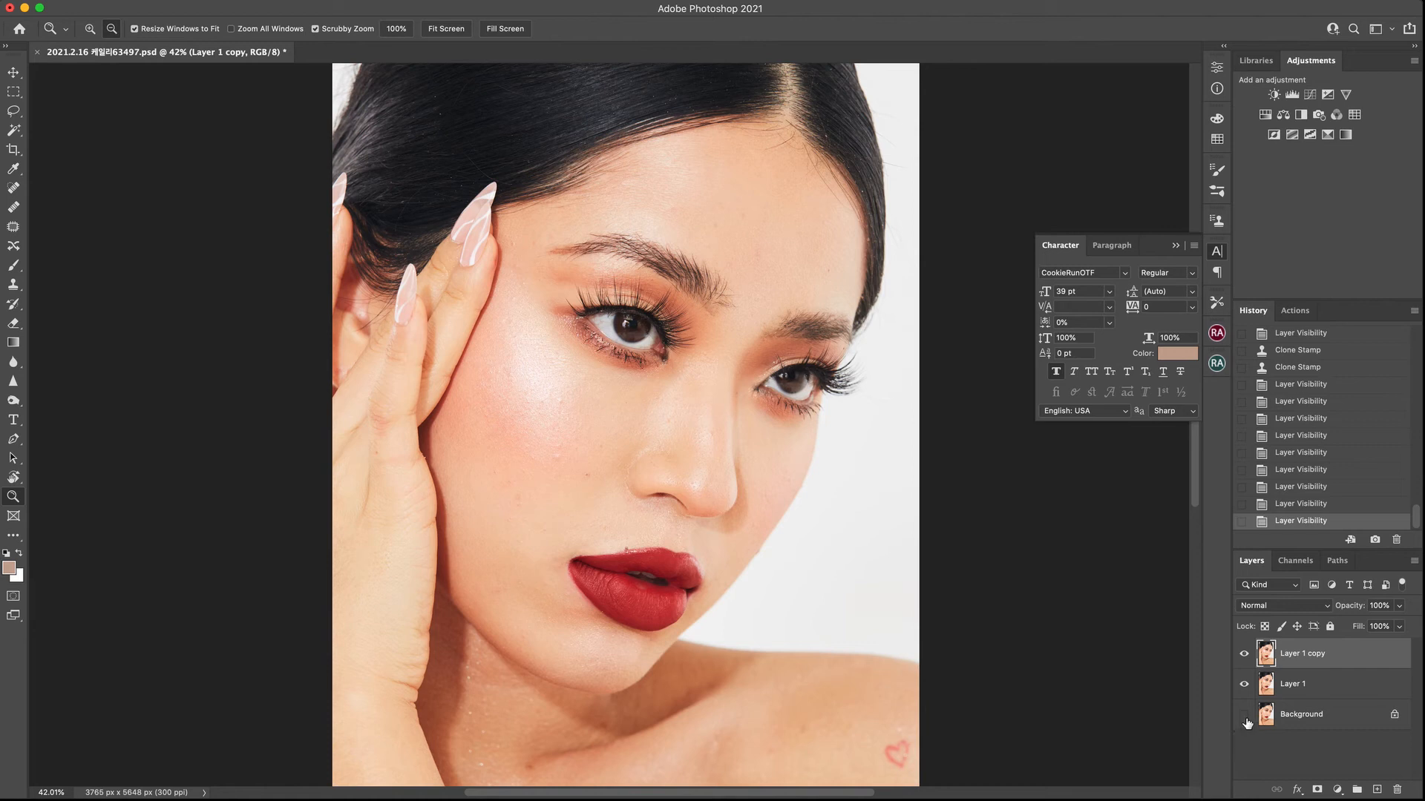
{"action": "left_click", "coordinate": [1245, 716]}
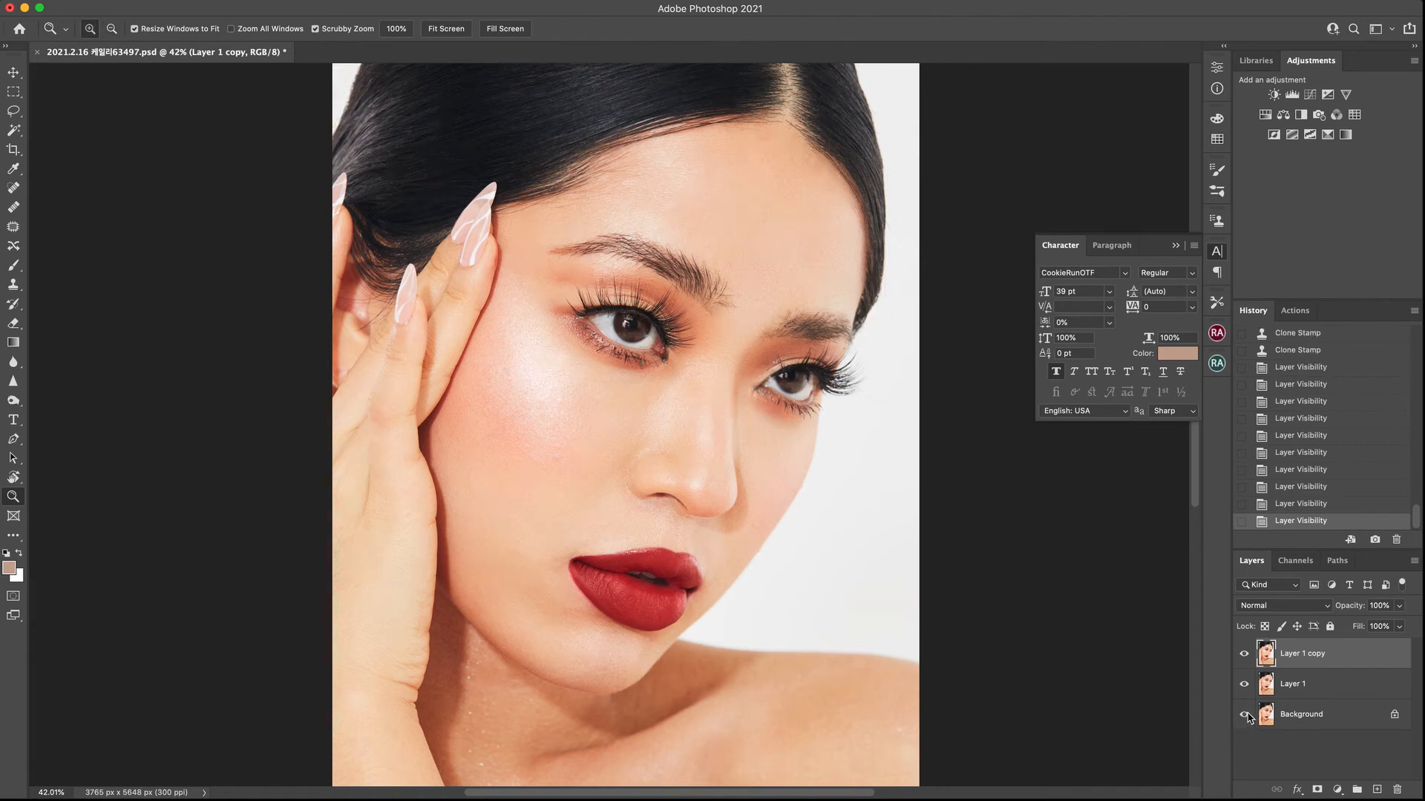
{"action": "left_click", "coordinate": [1247, 717], "text": "alt"}
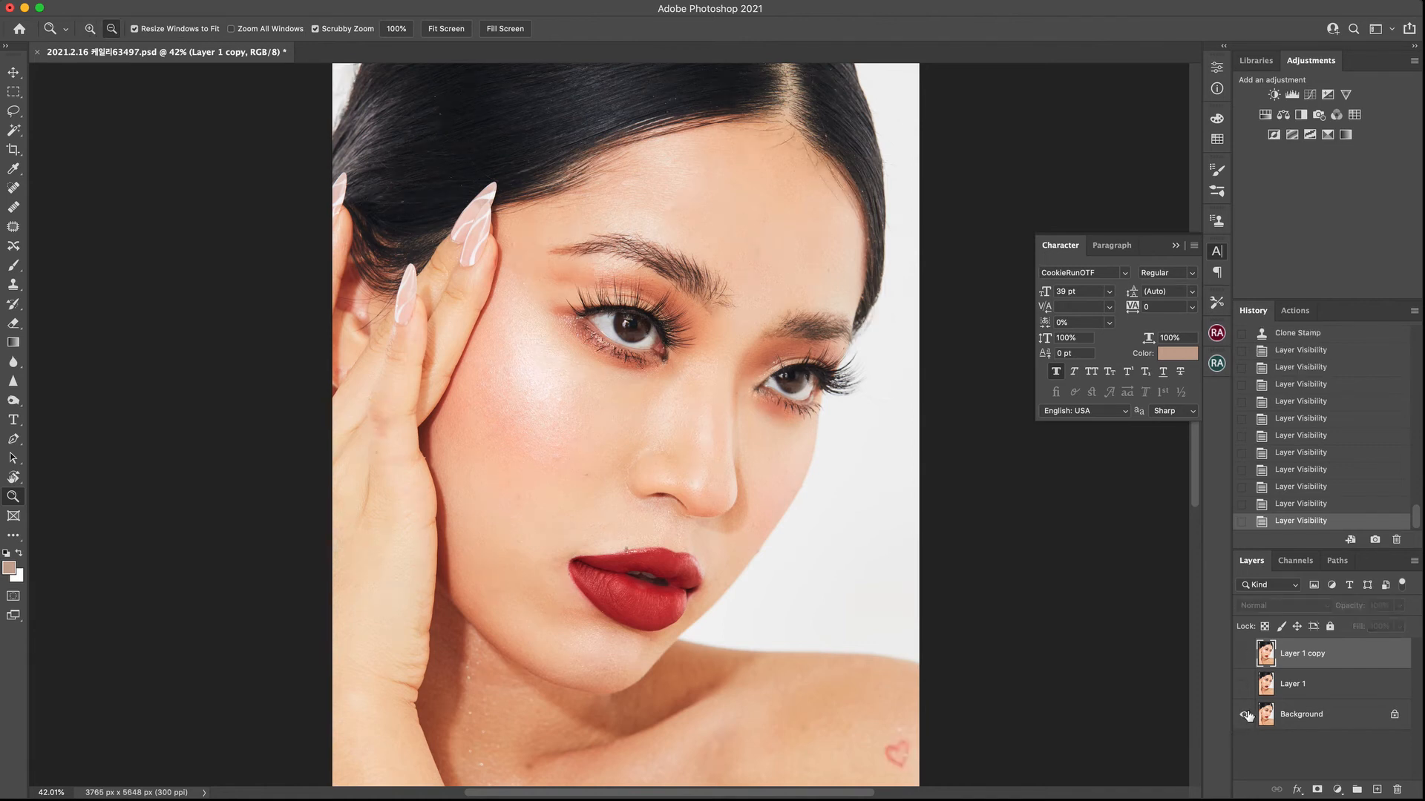
{"action": "left_click", "coordinate": [1245, 716], "text": "alt"}
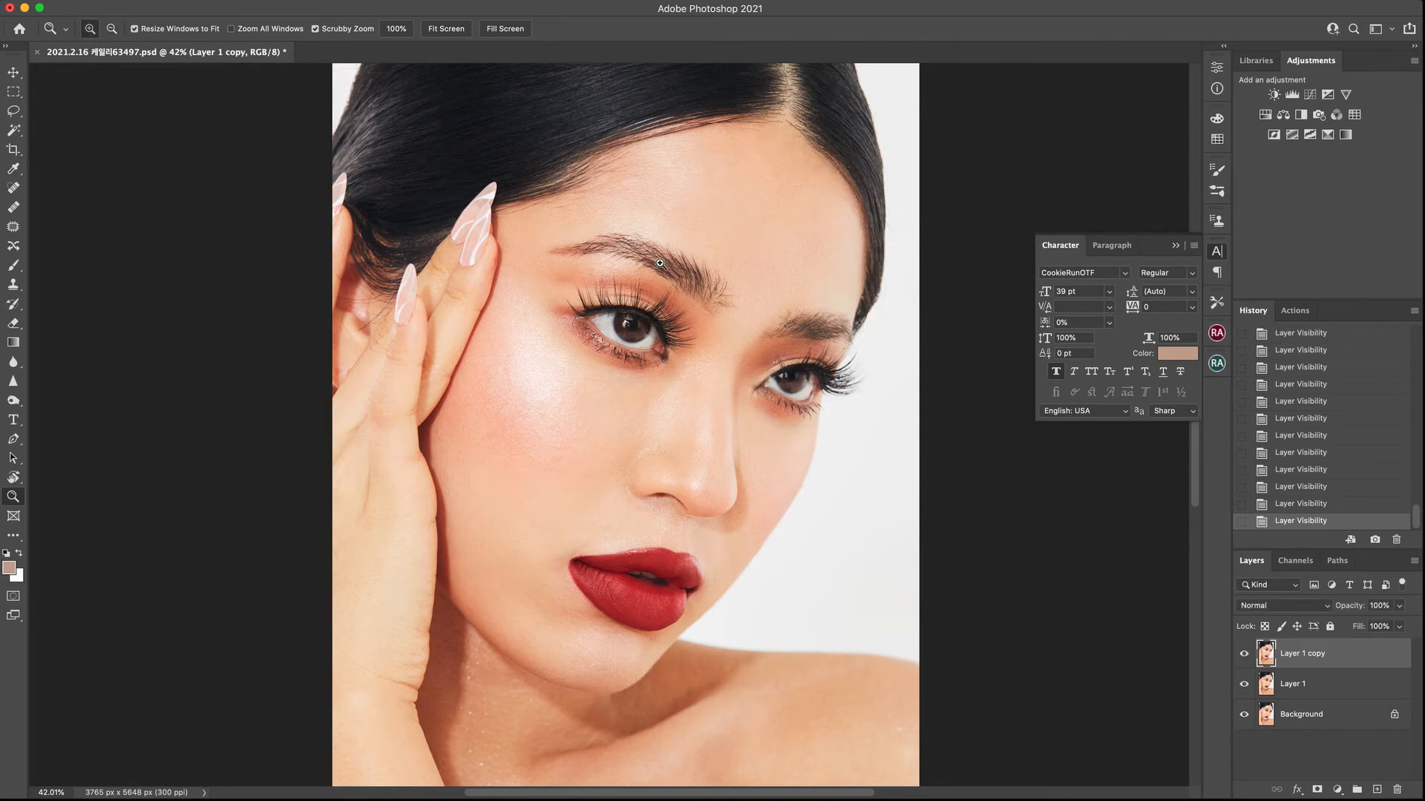
Duplicate Layer 1 copy and open the Liquify filter on the duplicate
{"action": "left_click_drag", "start_coordinate": [659, 397], "coordinate": [650, 406]}
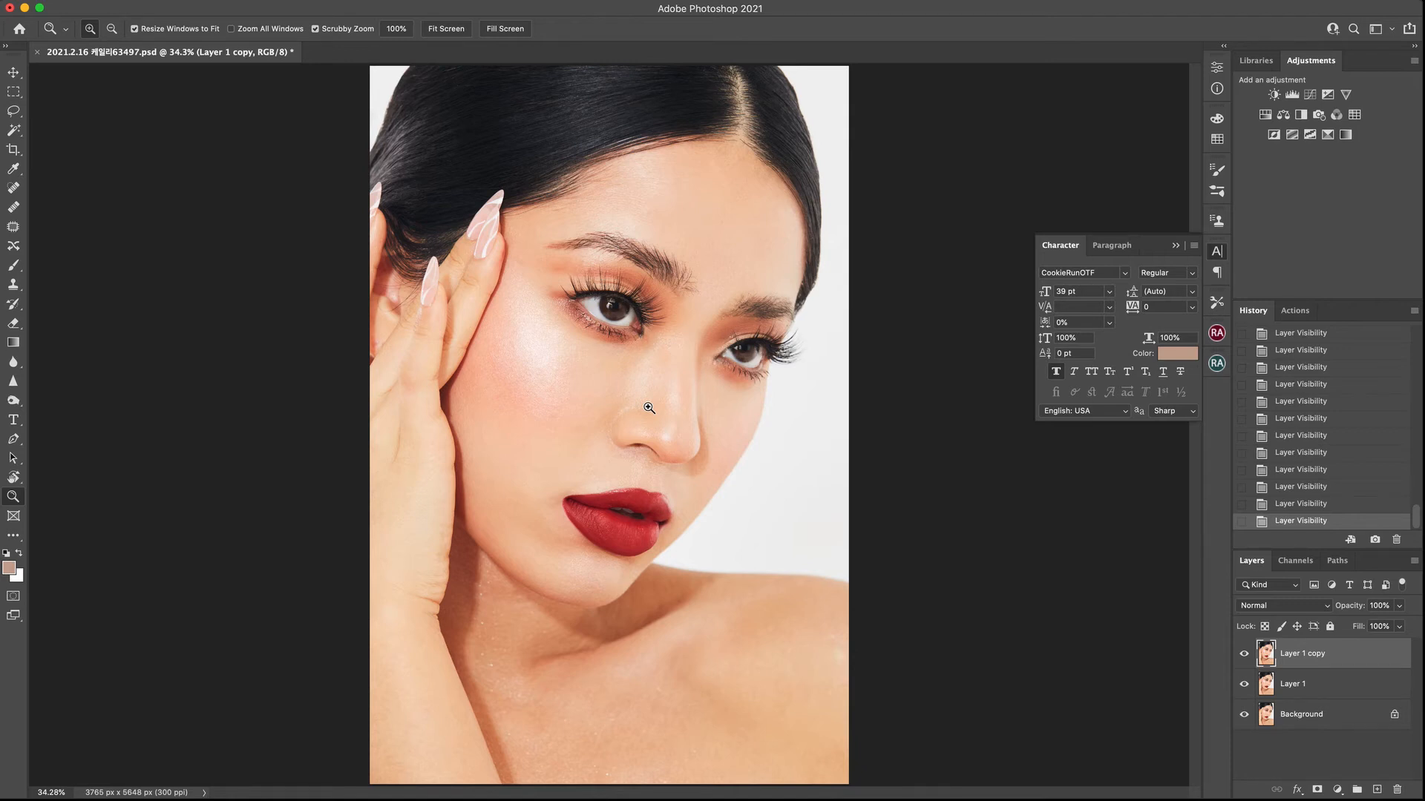
{"action": "left_click_drag", "start_coordinate": [658, 371], "coordinate": [608, 414]}
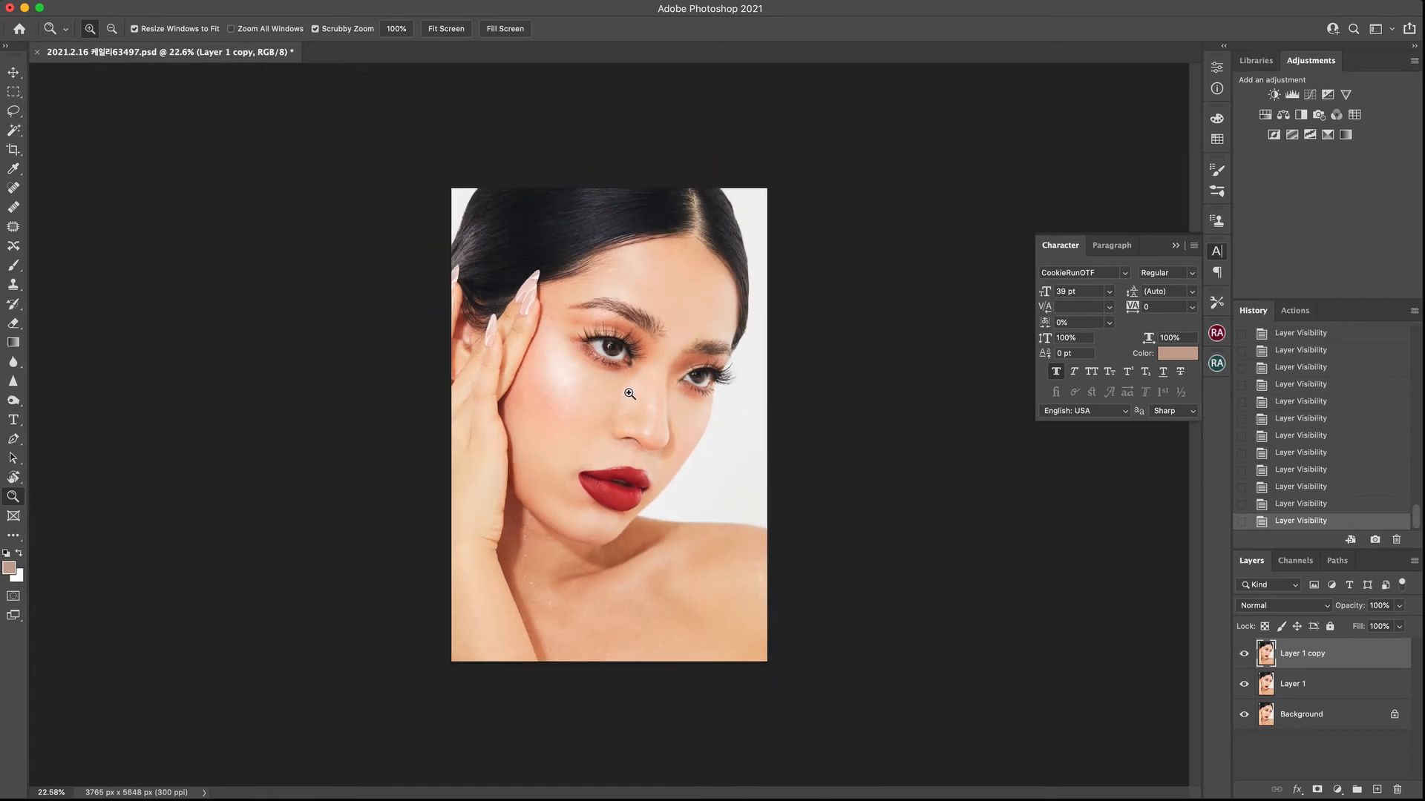
{"action": "key", "text": "super+j"}
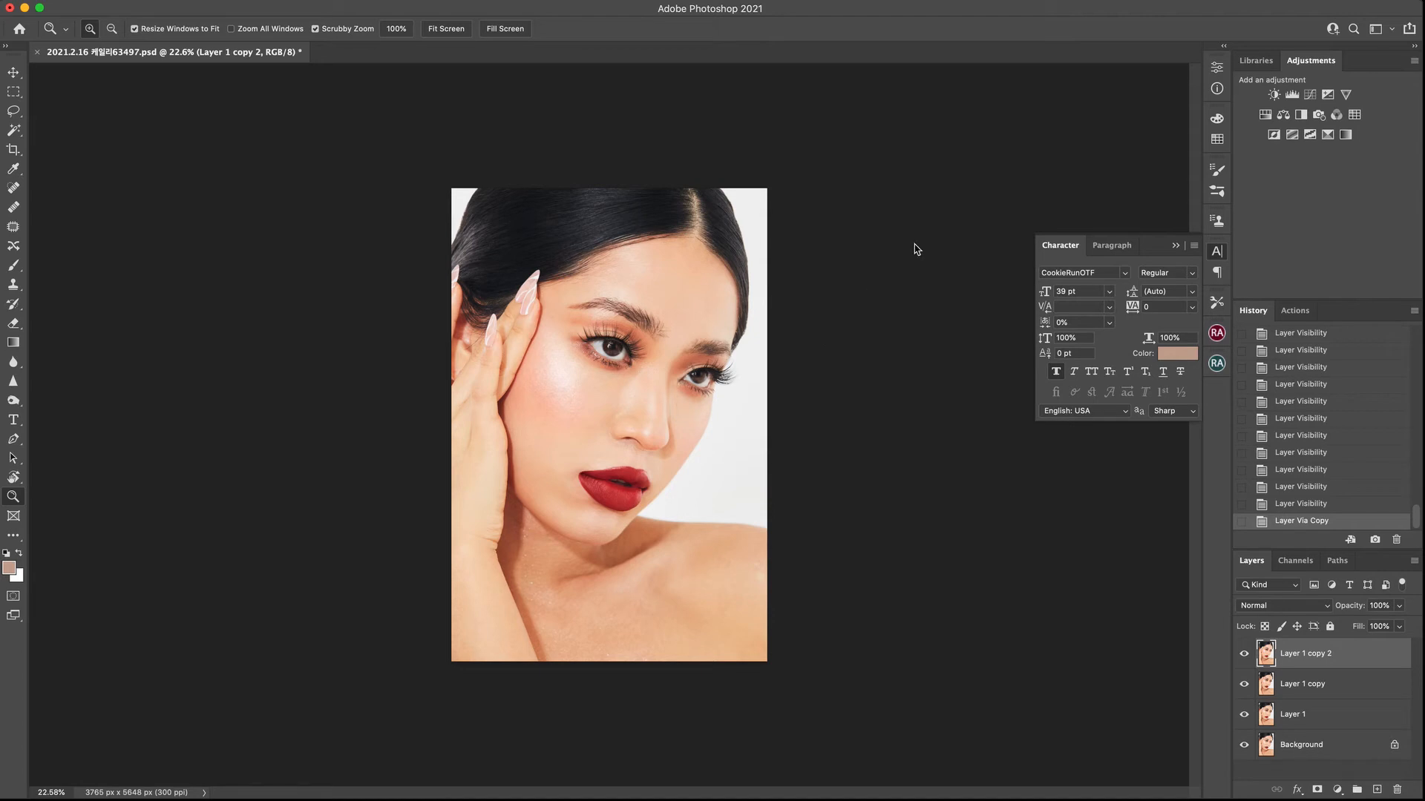
{"action": "key", "text": "super+shift+x"}
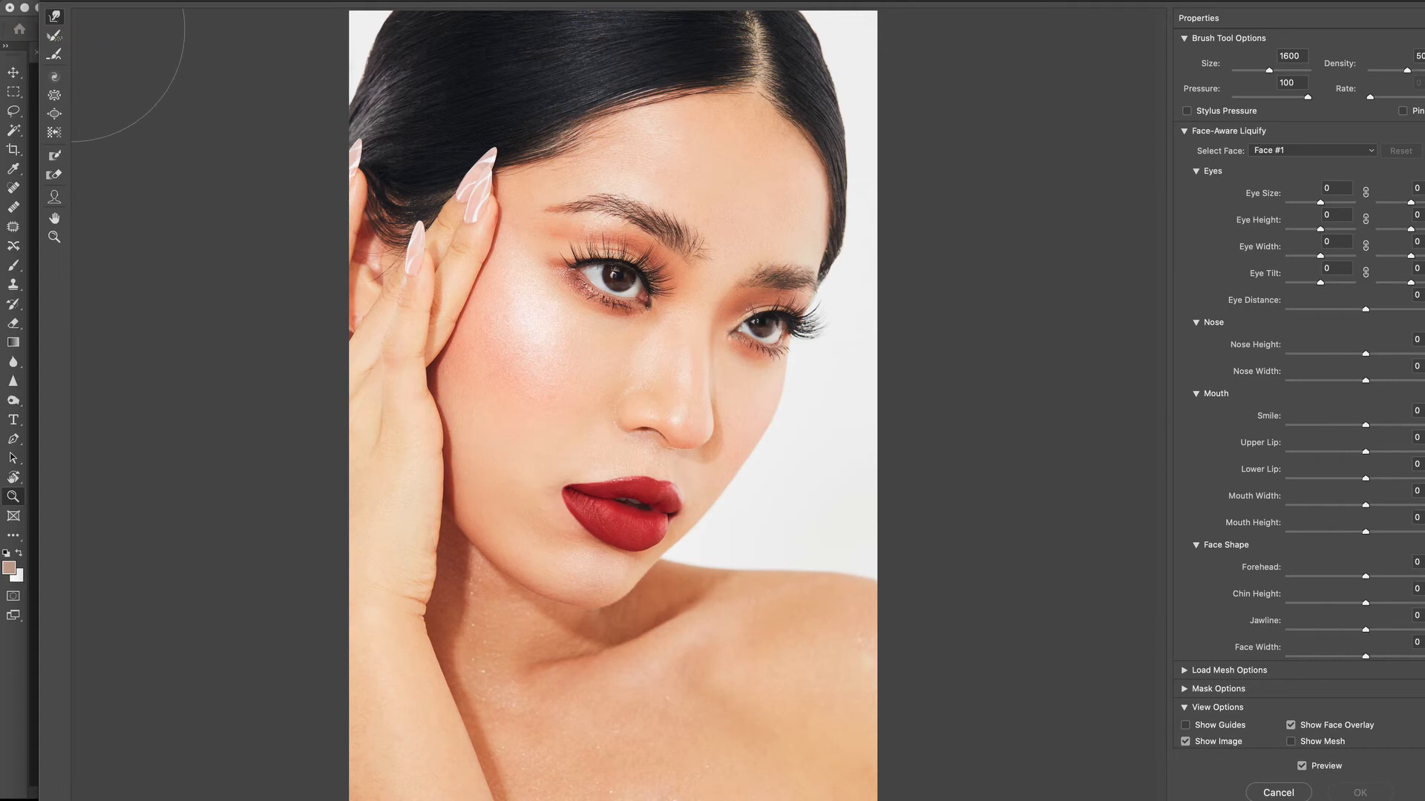
Nudge the hair outline above the raised hand slightly outward with Forward Warp, reducing the brush size stepwise to 400
{"action": "key", "text": "bracketleft"}
{"action": "key", "text": "bracketleft"}
{"action": "key", "text": "bracketleft"}
{"action": "key", "text": "bracketleft"}
{"action": "key", "text": "bracketleft"}
{"action": "key", "text": "bracketleft"}
{"action": "left_click_drag", "start_coordinate": [351, 84], "coordinate": [349, 82]}
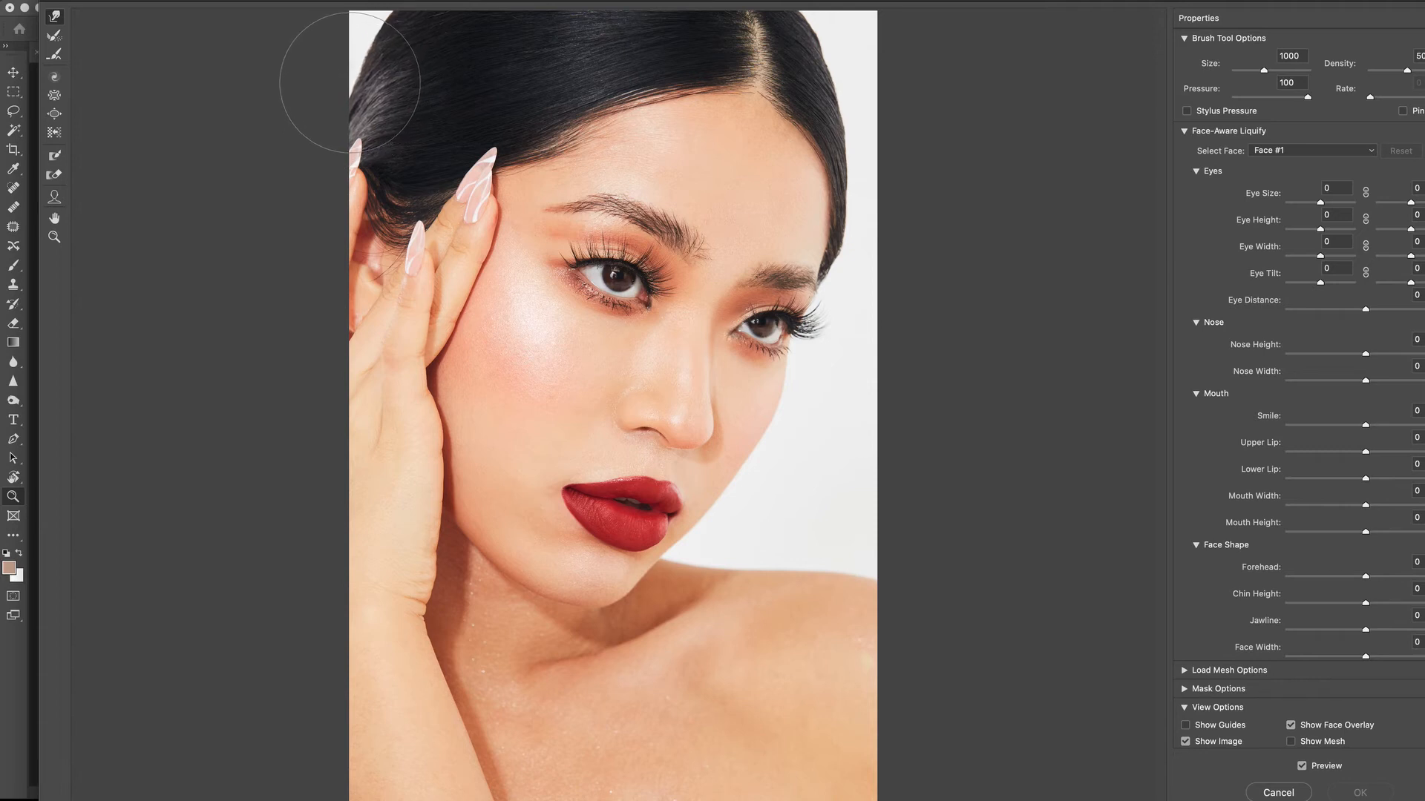
{"action": "key", "text": "bracketleft"}
{"action": "key", "text": "bracketleft"}
{"action": "key", "text": "bracketleft"}
{"action": "key", "text": "bracketleft"}
{"action": "left_click_drag", "start_coordinate": [366, 65], "coordinate": [362, 64]}
{"action": "key", "text": "bracketleft"}
{"action": "key", "text": "bracketleft"}
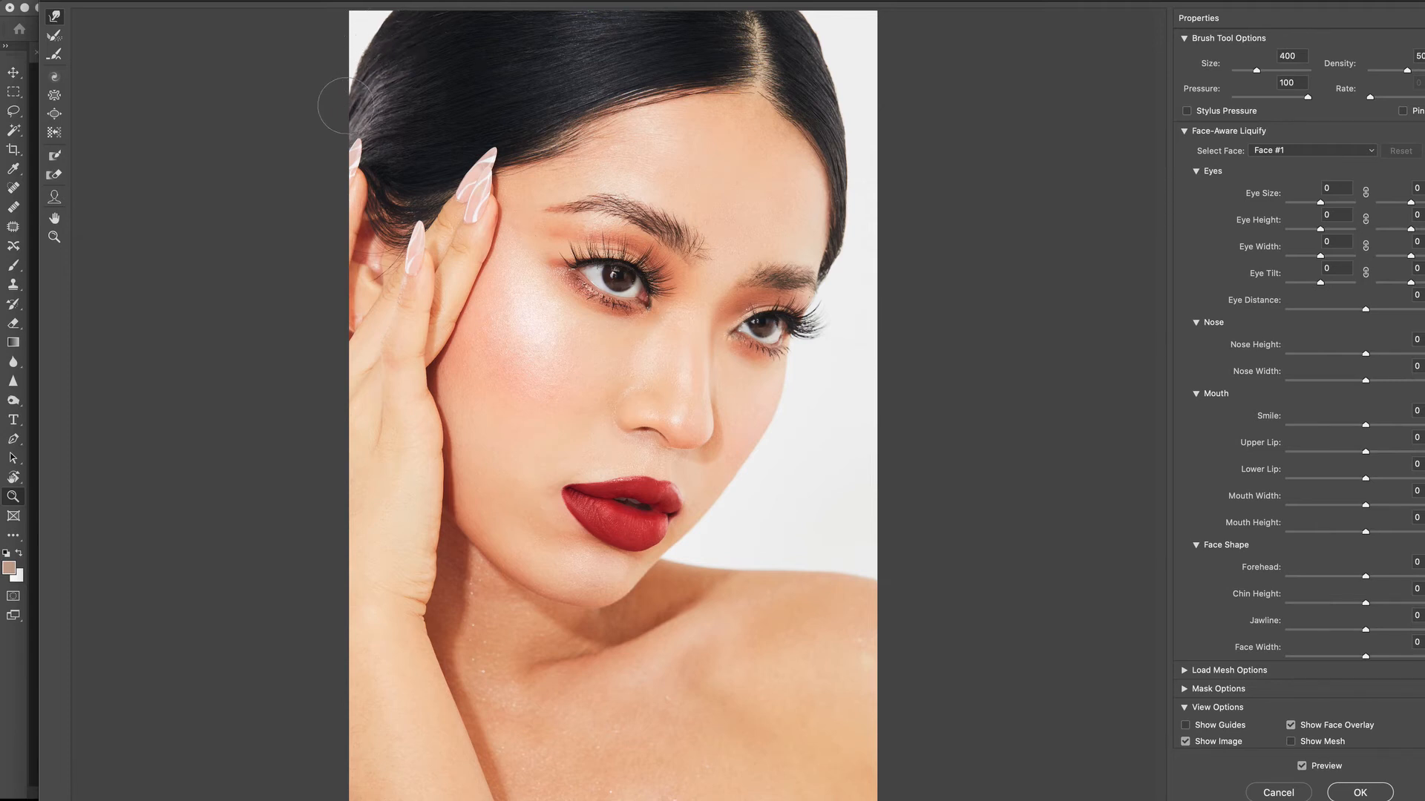
Smooth and fill out the hair contour on the far side of the head with Forward Warp, varying the brush between 300 and 800
{"action": "key", "text": "bracketleft"}
{"action": "key", "text": "bracketleft"}
{"action": "key", "text": "bracketleft"}
{"action": "key", "text": "bracketright"}
{"action": "key", "text": "bracketright"}
{"action": "key", "text": "bracketright"}
{"action": "key", "text": "bracketright"}
{"action": "key", "text": "bracketright"}
{"action": "left_click_drag", "start_coordinate": [847, 159], "coordinate": [850, 158]}
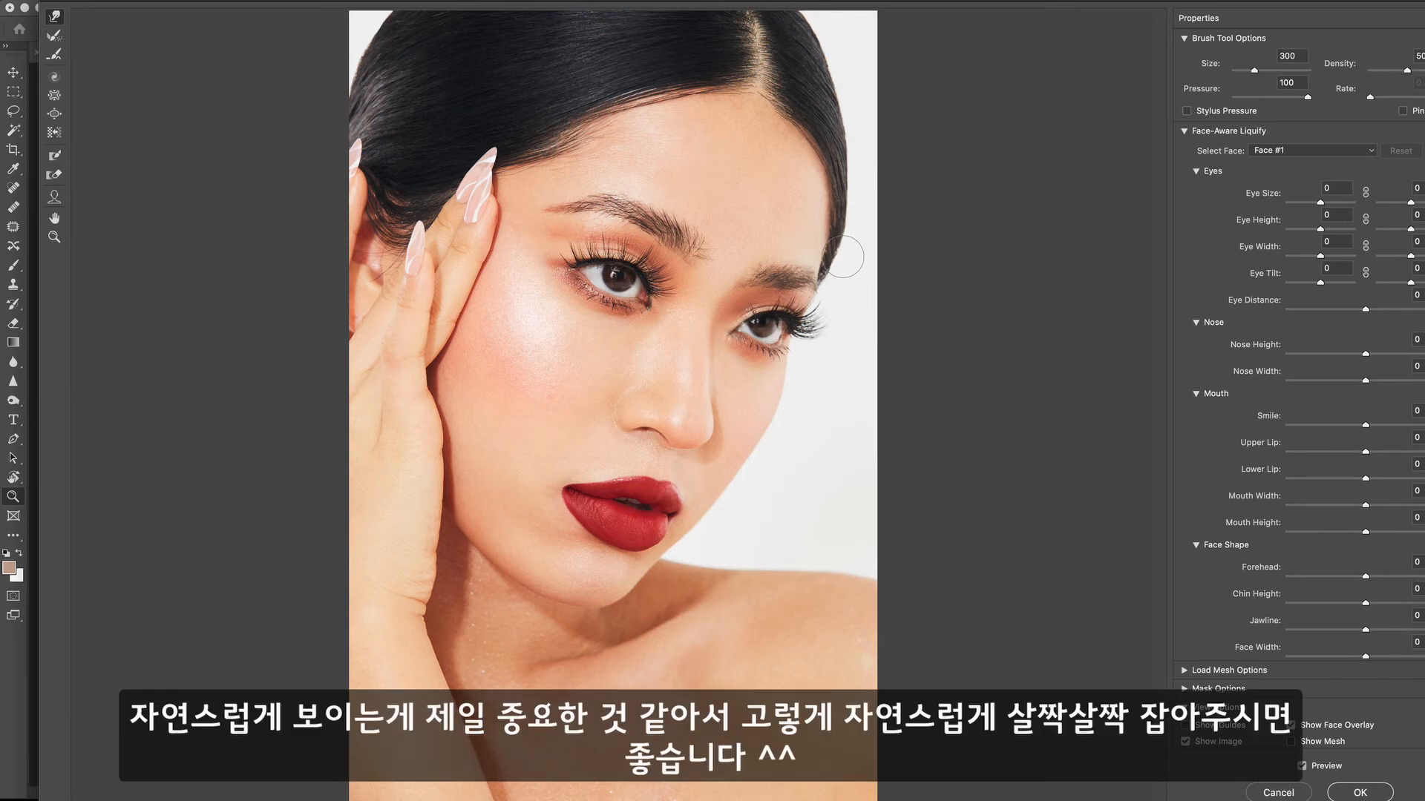
{"action": "key", "text": "bracketright"}
{"action": "key", "text": "bracketright"}
{"action": "key", "text": "bracketright"}
{"action": "key", "text": "bracketright"}
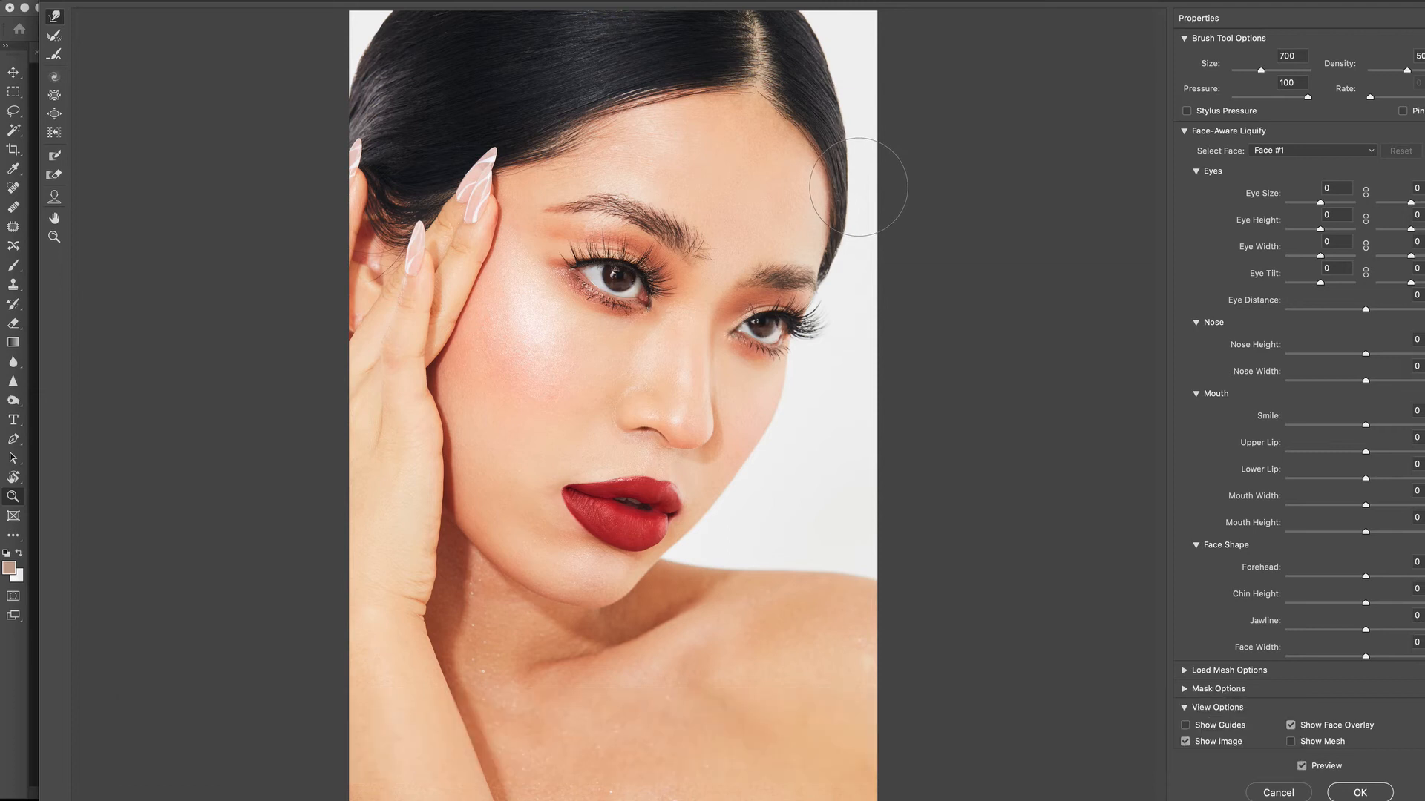
{"action": "key", "text": "bracketleft"}
{"action": "key", "text": "bracketleft"}
{"action": "key", "text": "bracketright"}
{"action": "key", "text": "bracketright"}
{"action": "key", "text": "bracketright"}
{"action": "key", "text": "bracketright"}
{"action": "key", "text": "bracketleft"}
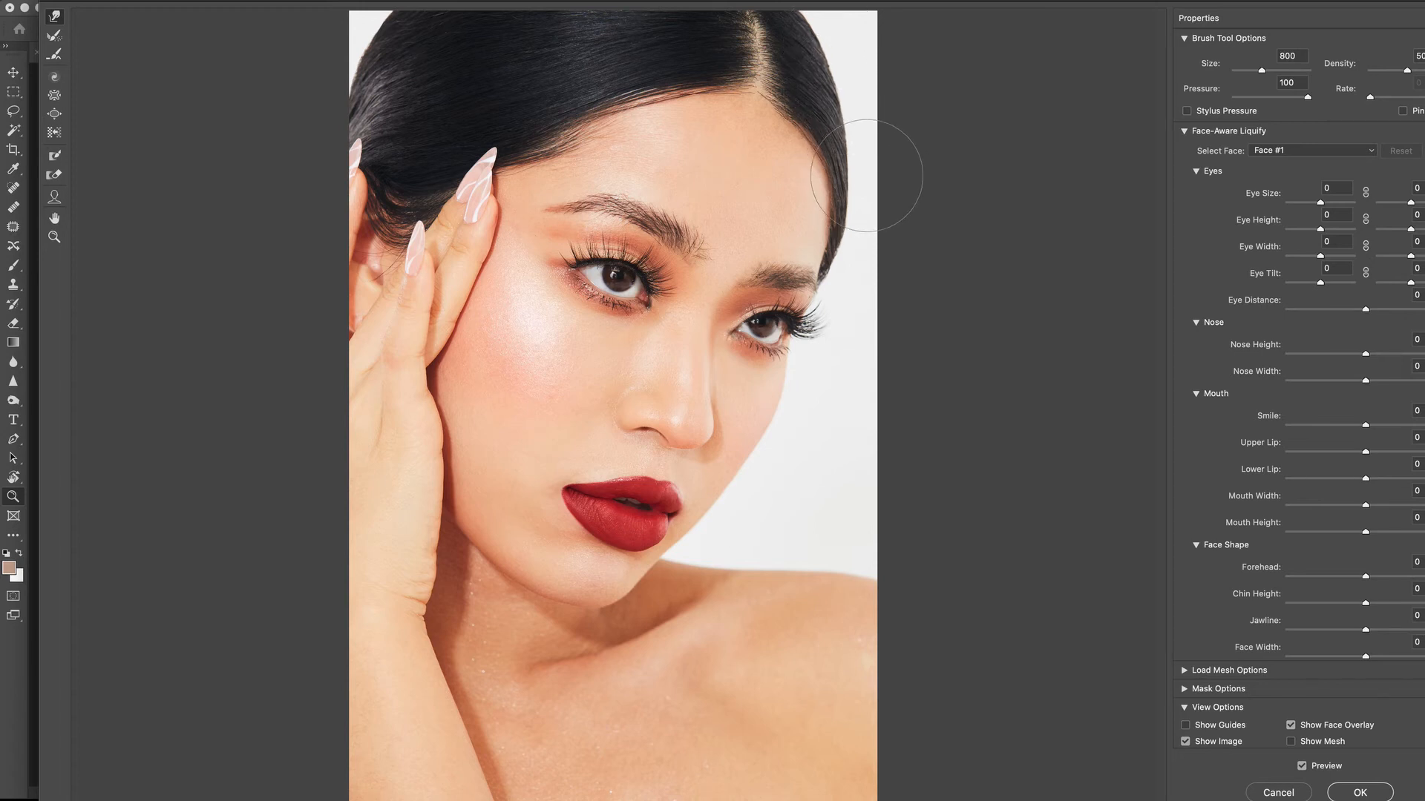
Refine the lower lip edge and the near mouth corner with Forward Warp, using brush sizes of about 200 to 400
{"action": "key", "text": "bracketleft"}
{"action": "key", "text": "bracketleft"}
{"action": "key", "text": "bracketleft"}
{"action": "key", "text": "bracketleft"}
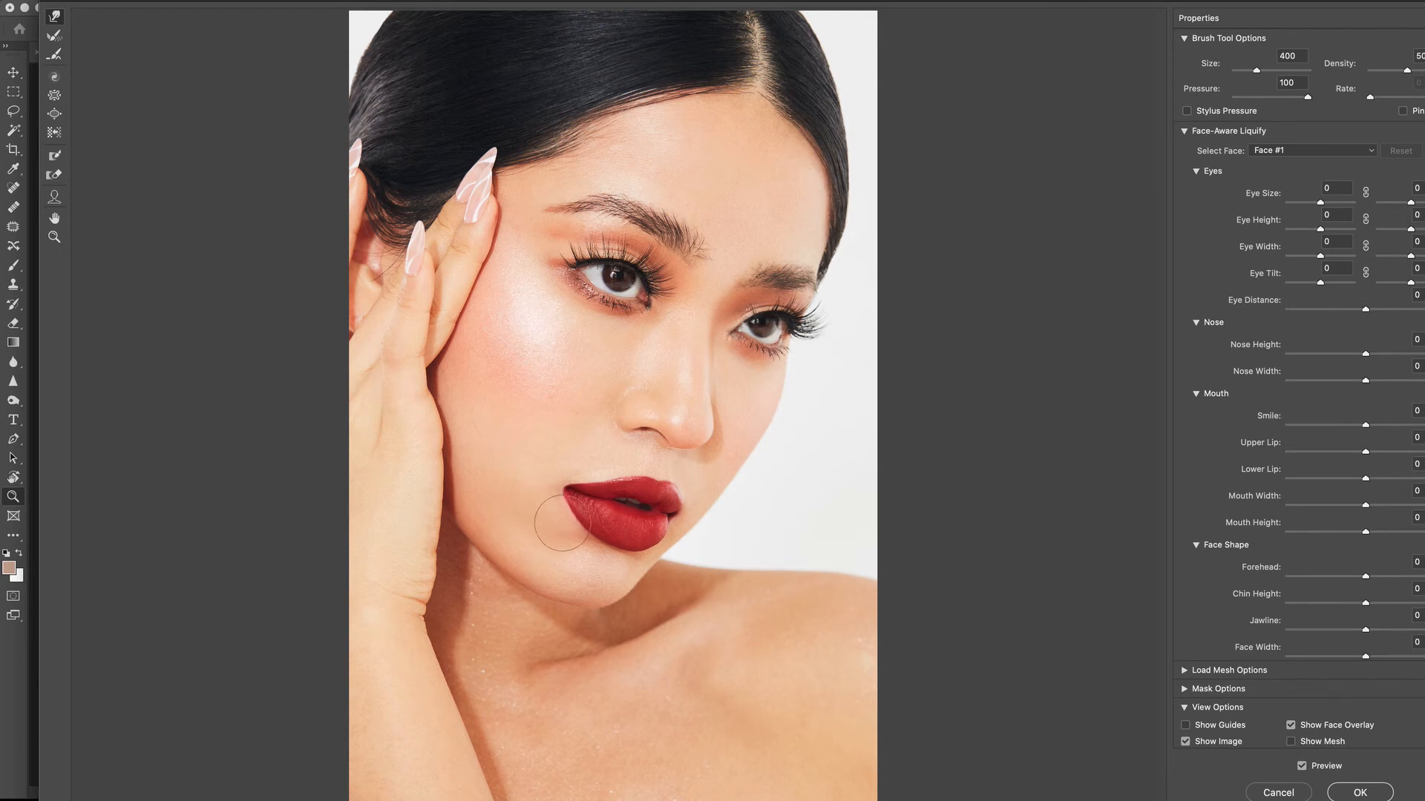
{"action": "key", "text": "super+equal"}
{"action": "left_click_drag", "start_coordinate": [562, 522], "coordinate": [588, 356]}
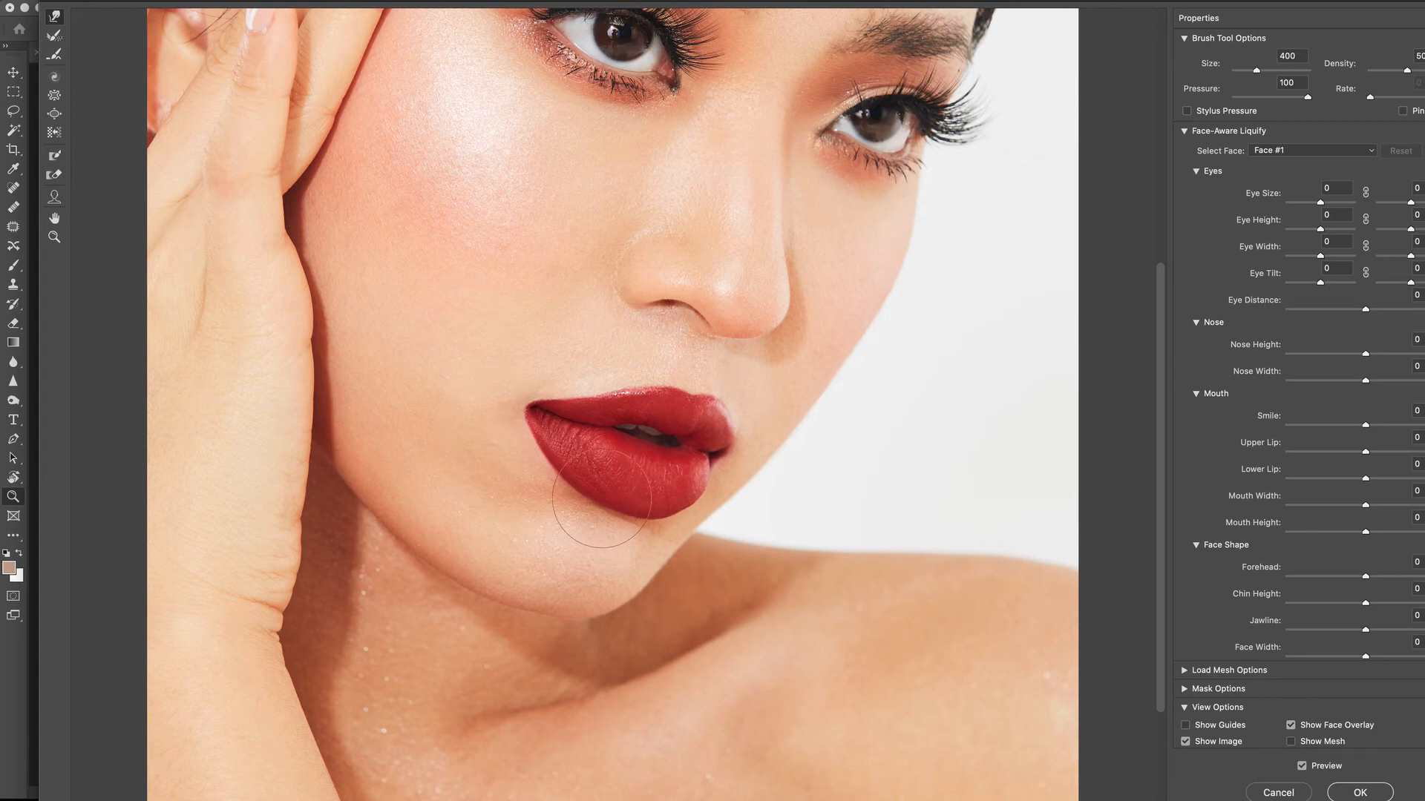
{"action": "key", "text": "bracketleft"}
{"action": "key", "text": "bracketleft"}
{"action": "key", "text": "bracketright"}
{"action": "key", "text": "bracketright"}
{"action": "key", "text": "bracketleft"}
{"action": "key", "text": "bracketleft"}
{"action": "key", "text": "bracketright"}
{"action": "key", "text": "bracketright"}
{"action": "key", "text": "bracketleft"}
{"action": "key", "text": "bracketleft"}
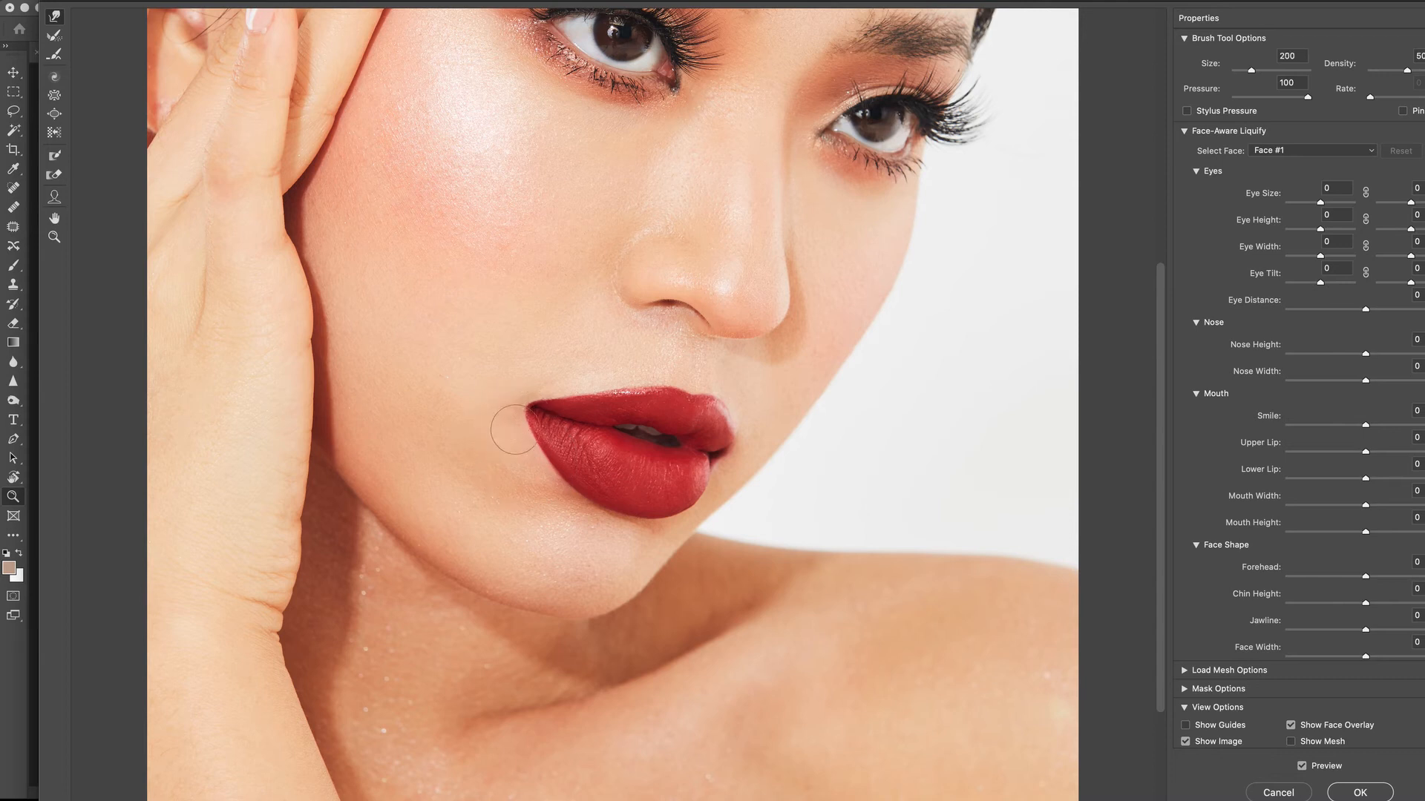
{"action": "key", "text": "bracketleft"}
{"action": "key", "text": "bracketleft"}
{"action": "key", "text": "bracketleft"}
{"action": "key", "text": "bracketright"}
{"action": "key", "text": "bracketright"}
{"action": "key", "text": "bracketright"}
Push the near jawline below the hand slightly inward with Forward Warp, enlarging the brush to 900
{"action": "scroll", "coordinate": [779, 260], "scroll_direction": "up", "scroll_amount": 3}
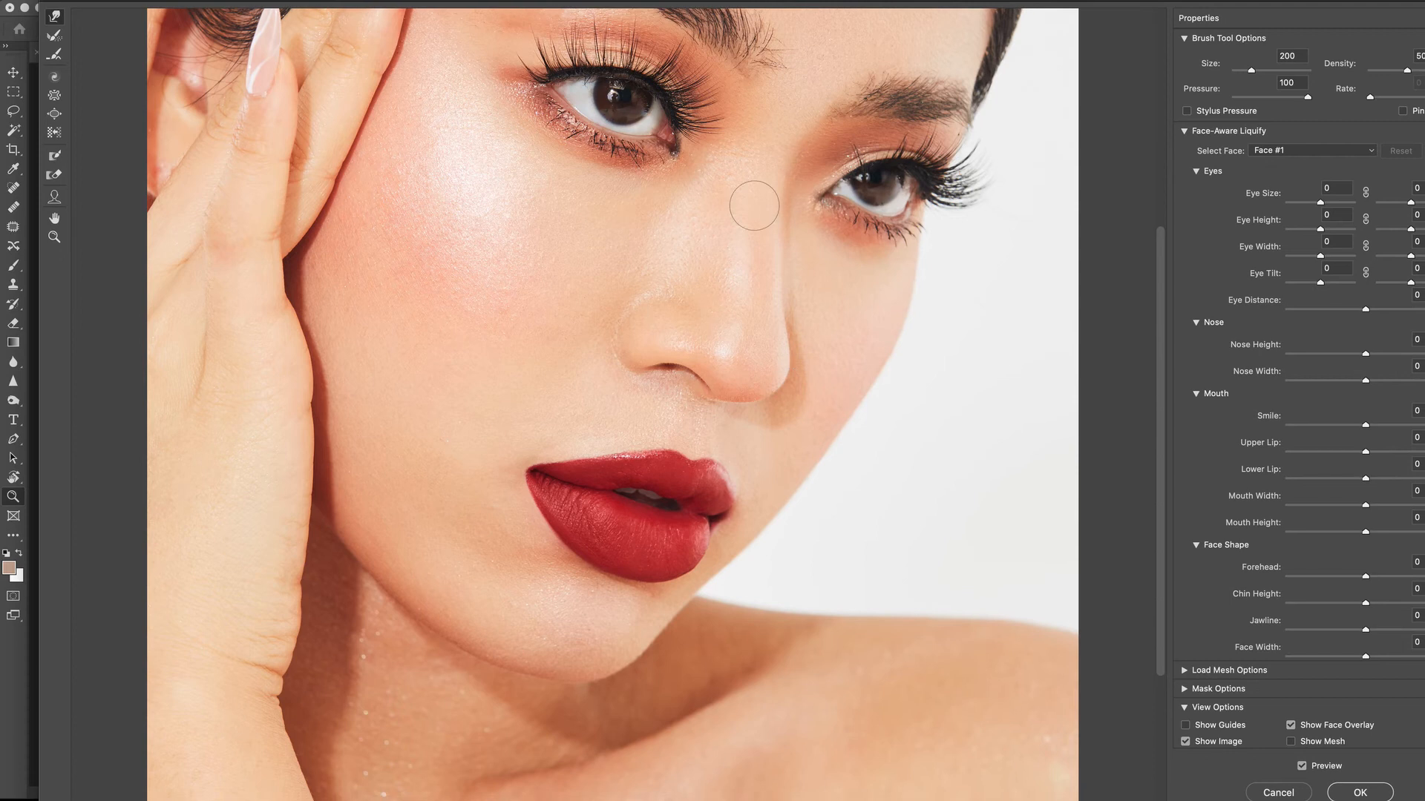
{"action": "key", "text": "bracketright"}
{"action": "key", "text": "bracketright"}
{"action": "key", "text": "bracketright"}
{"action": "key", "text": "bracketright"}
{"action": "key", "text": "bracketright"}
{"action": "key", "text": "bracketright"}
{"action": "key", "text": "bracketright"}
{"action": "key", "text": "bracketright"}
{"action": "key", "text": "bracketright"}
{"action": "key", "text": "bracketright"}
{"action": "left_click_drag", "start_coordinate": [383, 619], "coordinate": [397, 608]}
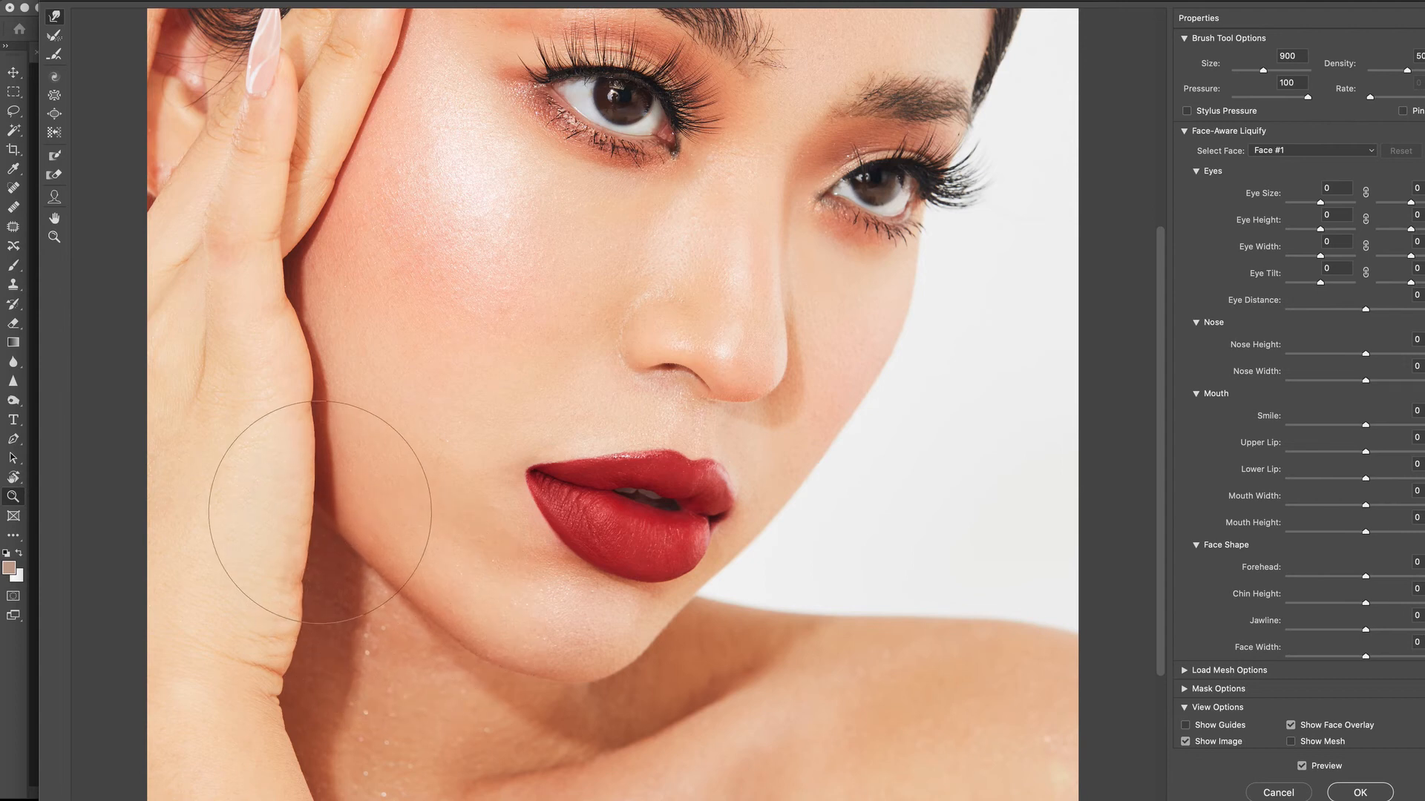
Fine-tune the jaw, cheek and hand contours over the whole portrait with Forward Warp, varying the brush size down to 700
{"action": "left_click", "coordinate": [321, 513], "text": "alt+super"}
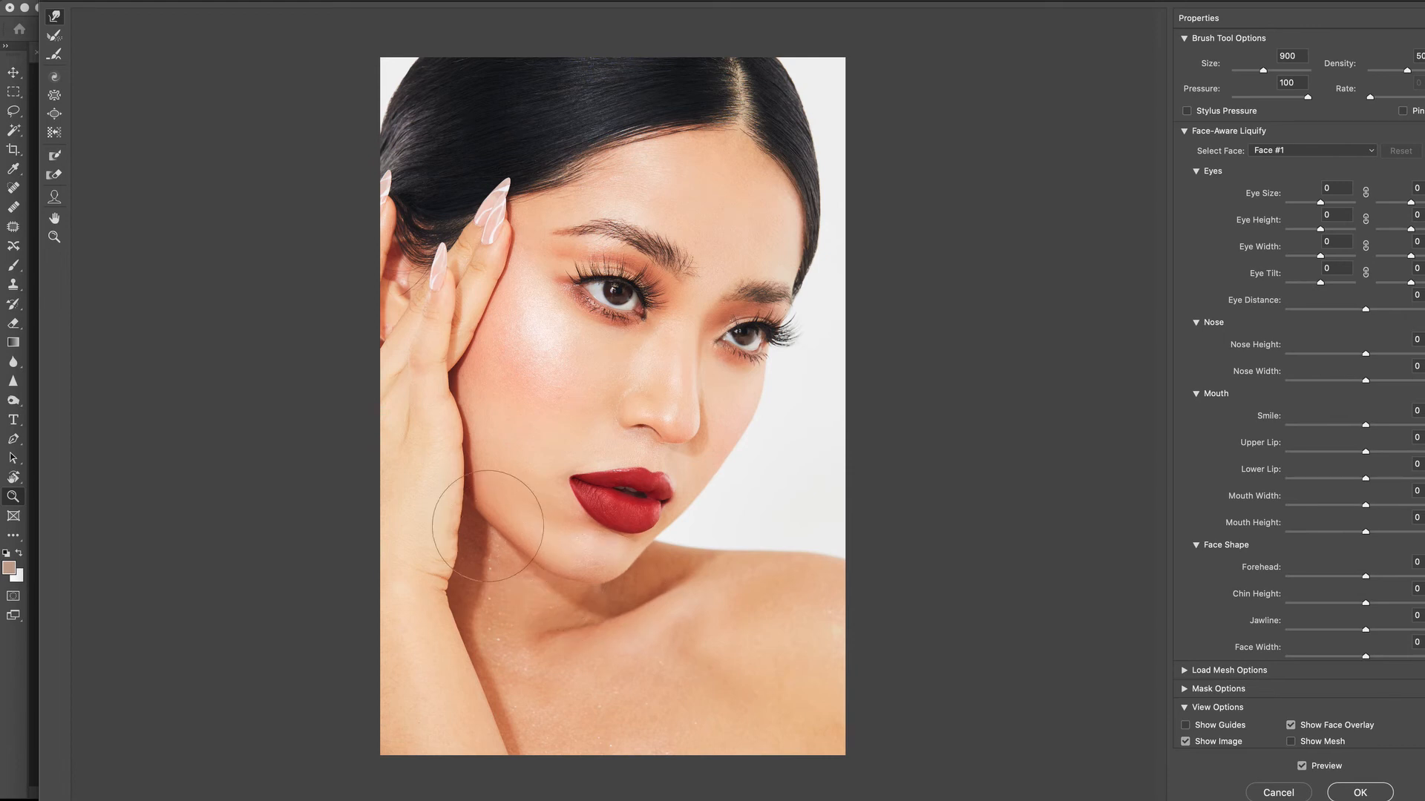
{"action": "key", "text": "bracketleft"}
{"action": "key", "text": "bracketleft"}
{"action": "key", "text": "bracketleft"}
{"action": "key", "text": "bracketleft"}
{"action": "key", "text": "bracketleft"}
{"action": "key", "text": "bracketleft"}
{"action": "key", "text": "bracketleft"}
{"action": "key", "text": "bracketleft"}
{"action": "key", "text": "bracketleft"}
{"action": "key", "text": "bracketleft"}
{"action": "key", "text": "bracketright"}
{"action": "key", "text": "bracketright"}
{"action": "key", "text": "bracketright"}
{"action": "key", "text": "bracketright"}
{"action": "key", "text": "bracketright"}
{"action": "key", "text": "bracketright"}
{"action": "key", "text": "bracketright"}
{"action": "key", "text": "bracketright"}
{"action": "key", "text": "bracketright"}
{"action": "key", "text": "bracketright"}
{"action": "key", "text": "bracketleft"}
{"action": "key", "text": "bracketleft"}
{"action": "key", "text": "bracketleft"}
{"action": "key", "text": "bracketleft"}
{"action": "key", "text": "bracketleft"}
{"action": "key", "text": "bracketleft"}
{"action": "key", "text": "bracketleft"}
{"action": "key", "text": "bracketleft"}
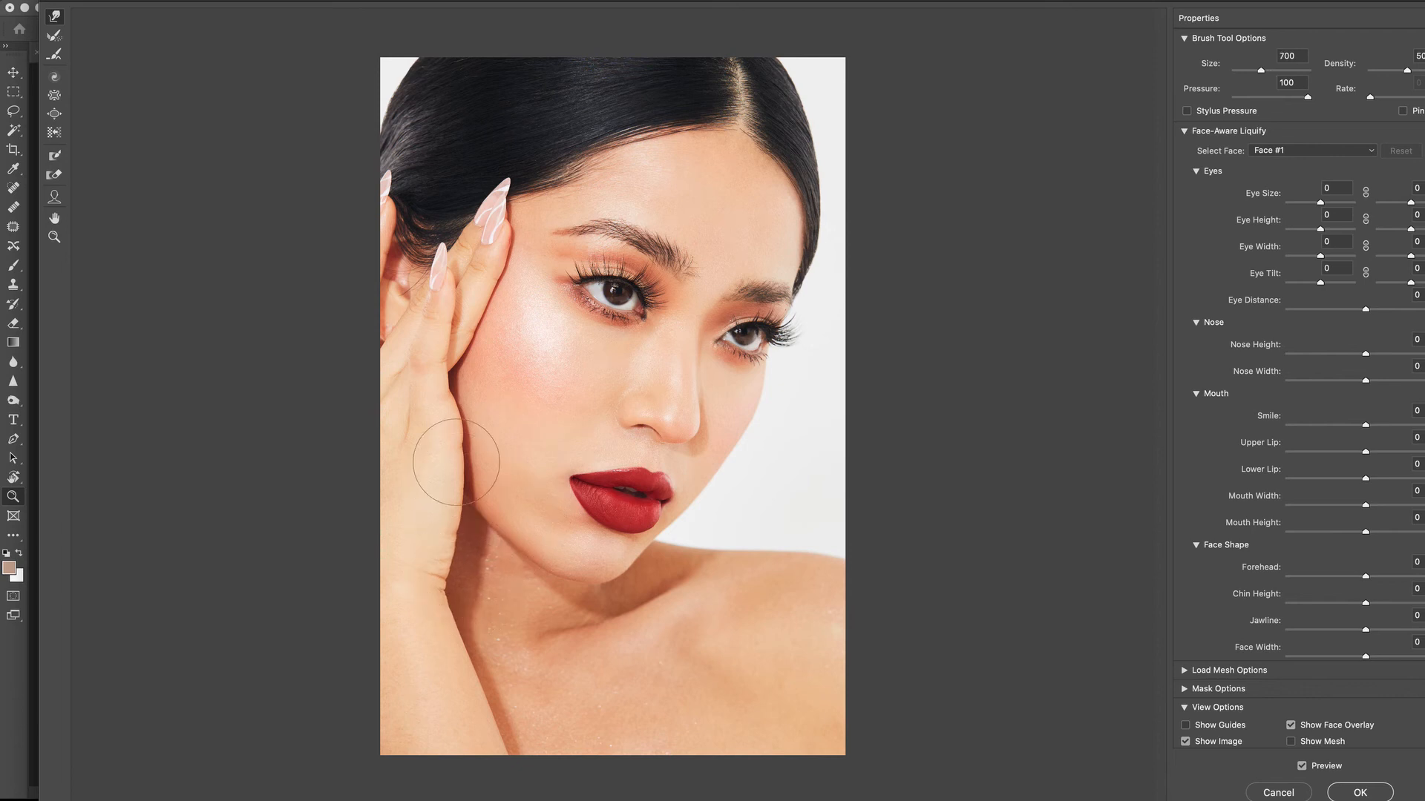
Finish the last contour corrections with changing brush sizes and apply the Liquify filter to Layer 1 copy 2
{"action": "key", "text": "bracketright"}
{"action": "key", "text": "bracketright"}
{"action": "key", "text": "bracketright"}
{"action": "key", "text": "bracketright"}
{"action": "key", "text": "bracketright"}
{"action": "key", "text": "bracketleft"}
{"action": "key", "text": "bracketleft"}
{"action": "key", "text": "bracketleft"}
{"action": "key", "text": "bracketright"}
{"action": "key", "text": "bracketright"}
{"action": "key", "text": "Return"}
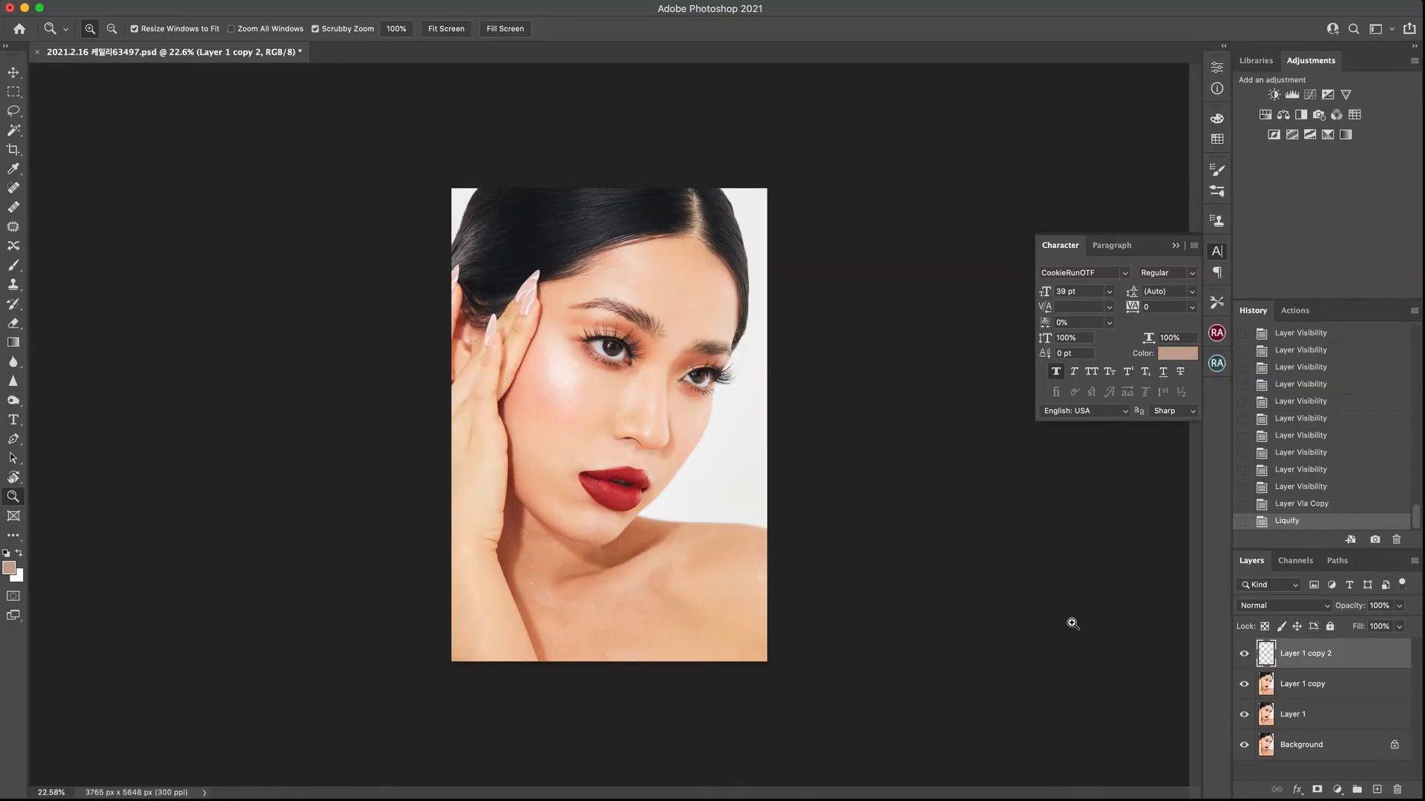
Compare the face shape before and after liquifying by switching Layer 1 copy 2's visibility, leaving it shown
{"action": "left_click", "coordinate": [1241, 656]}
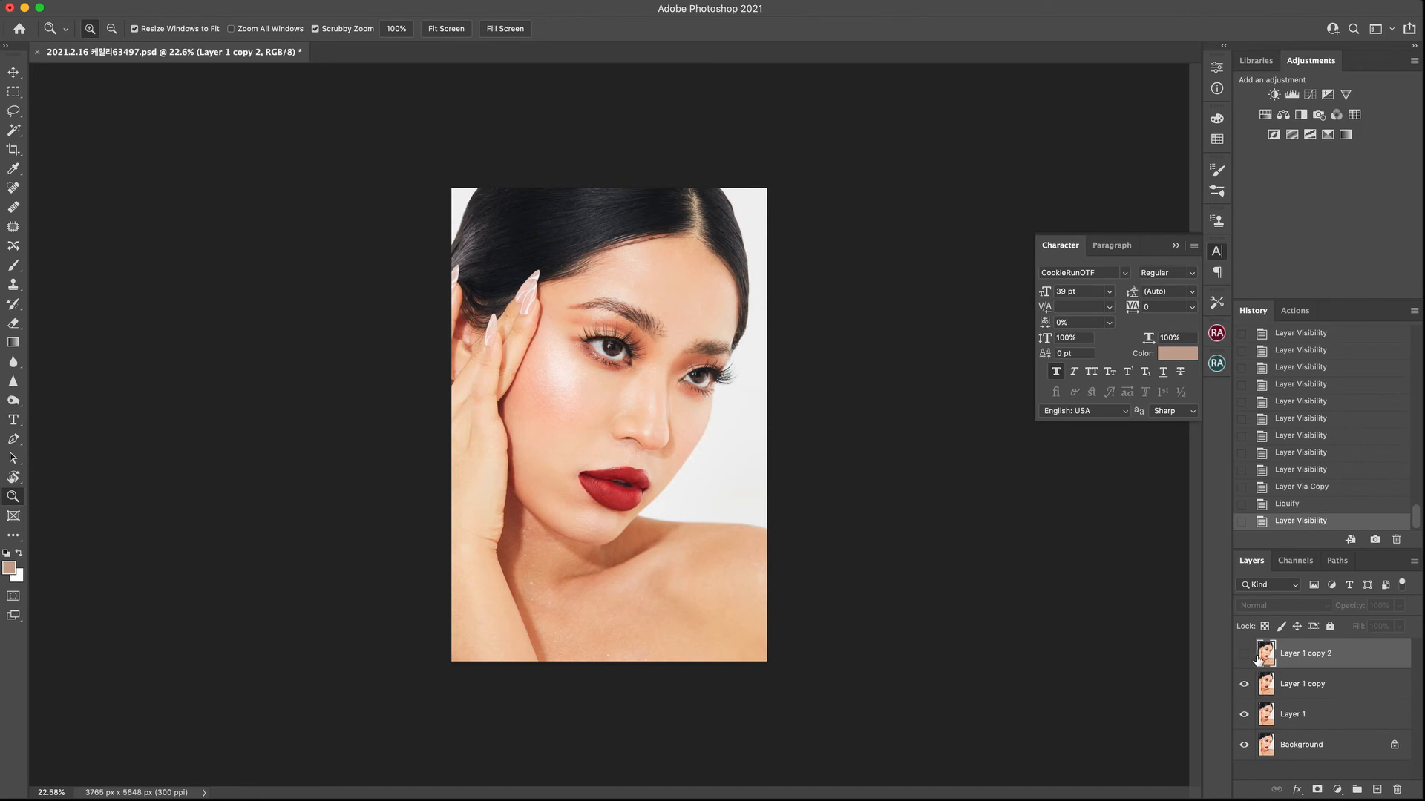
{"action": "left_click", "coordinate": [1245, 655]}
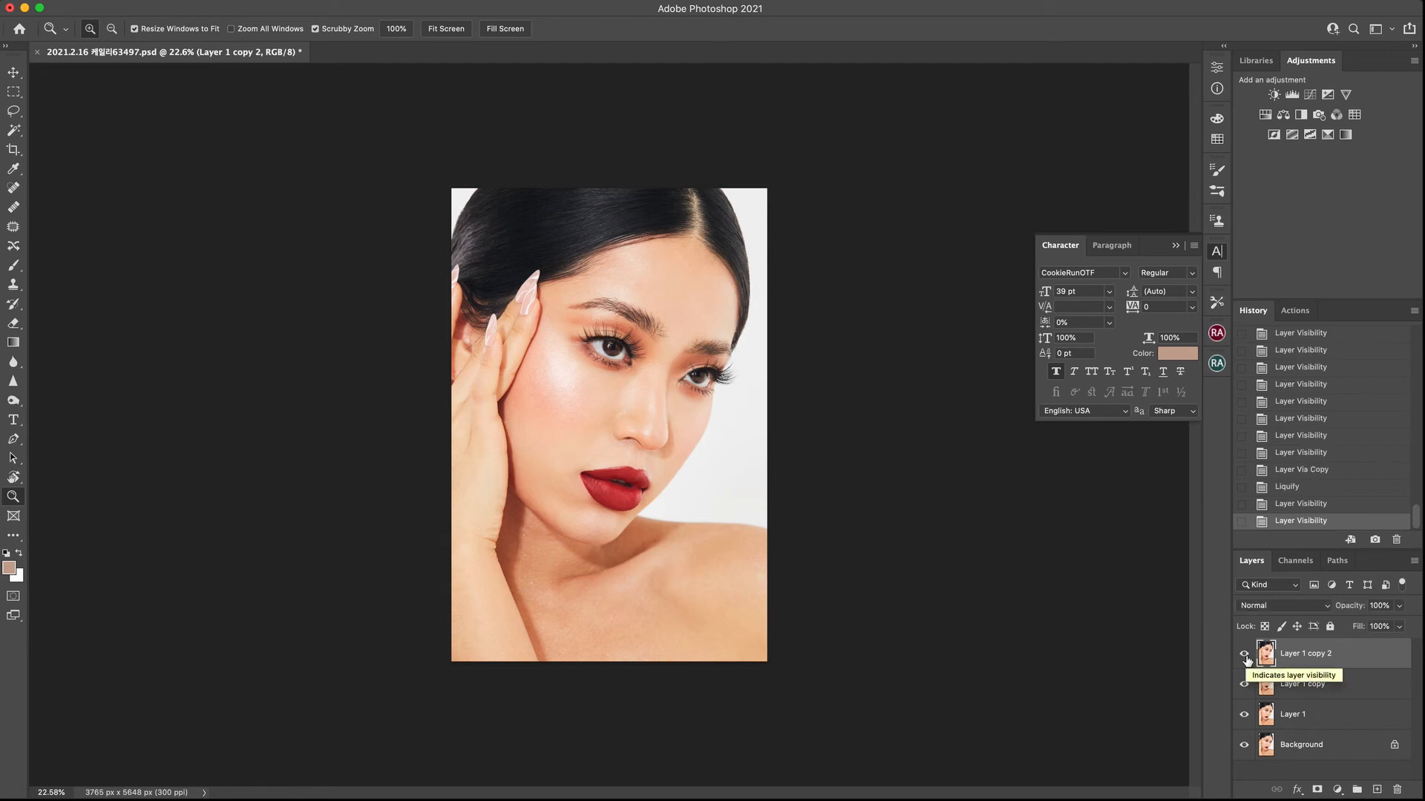
{"action": "left_click", "coordinate": [1244, 656]}
{"action": "left_click", "coordinate": [1245, 656]}
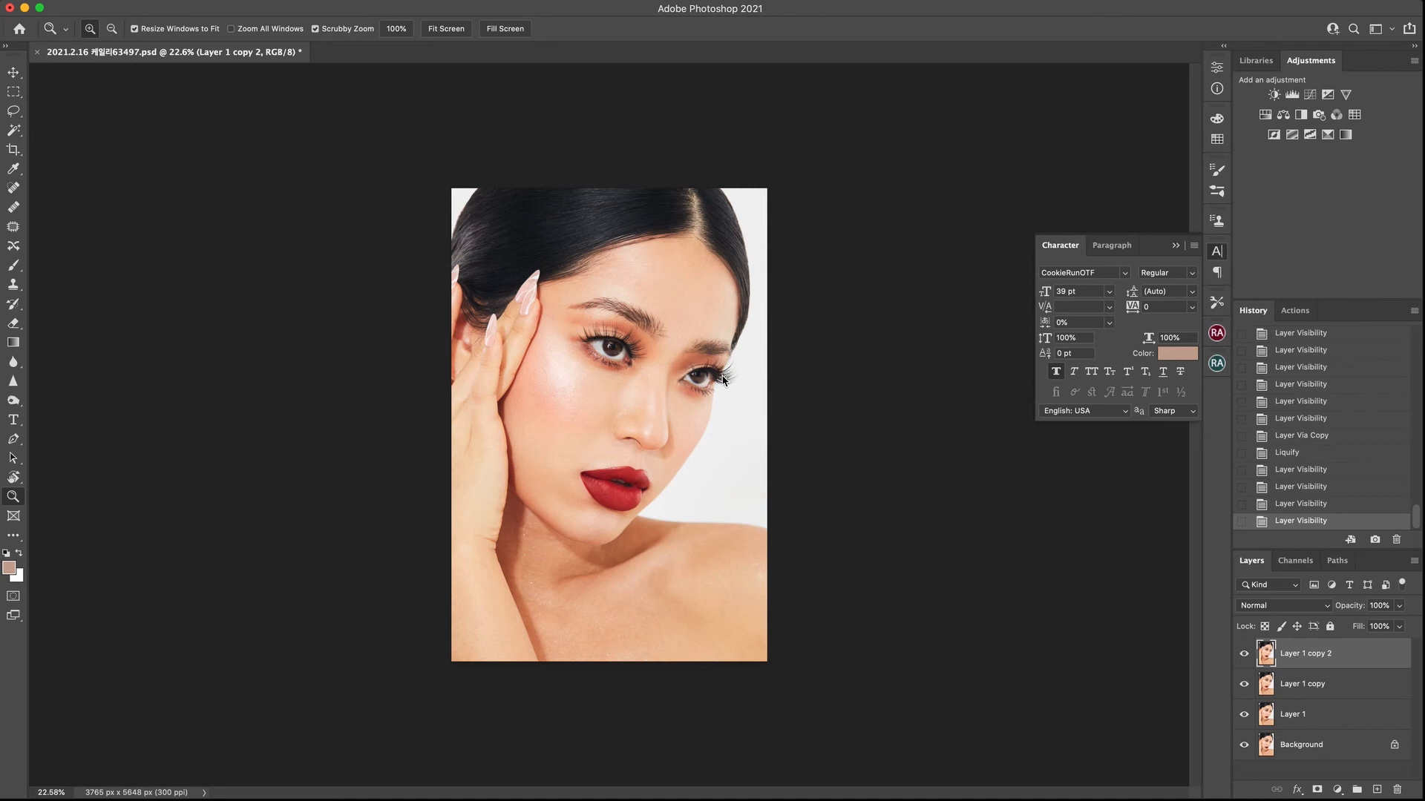
Reopen Liquify and freeze a border along all four image edges with the Freeze Mask tool at brush size 300
{"action": "key", "text": "super+shift+x"}
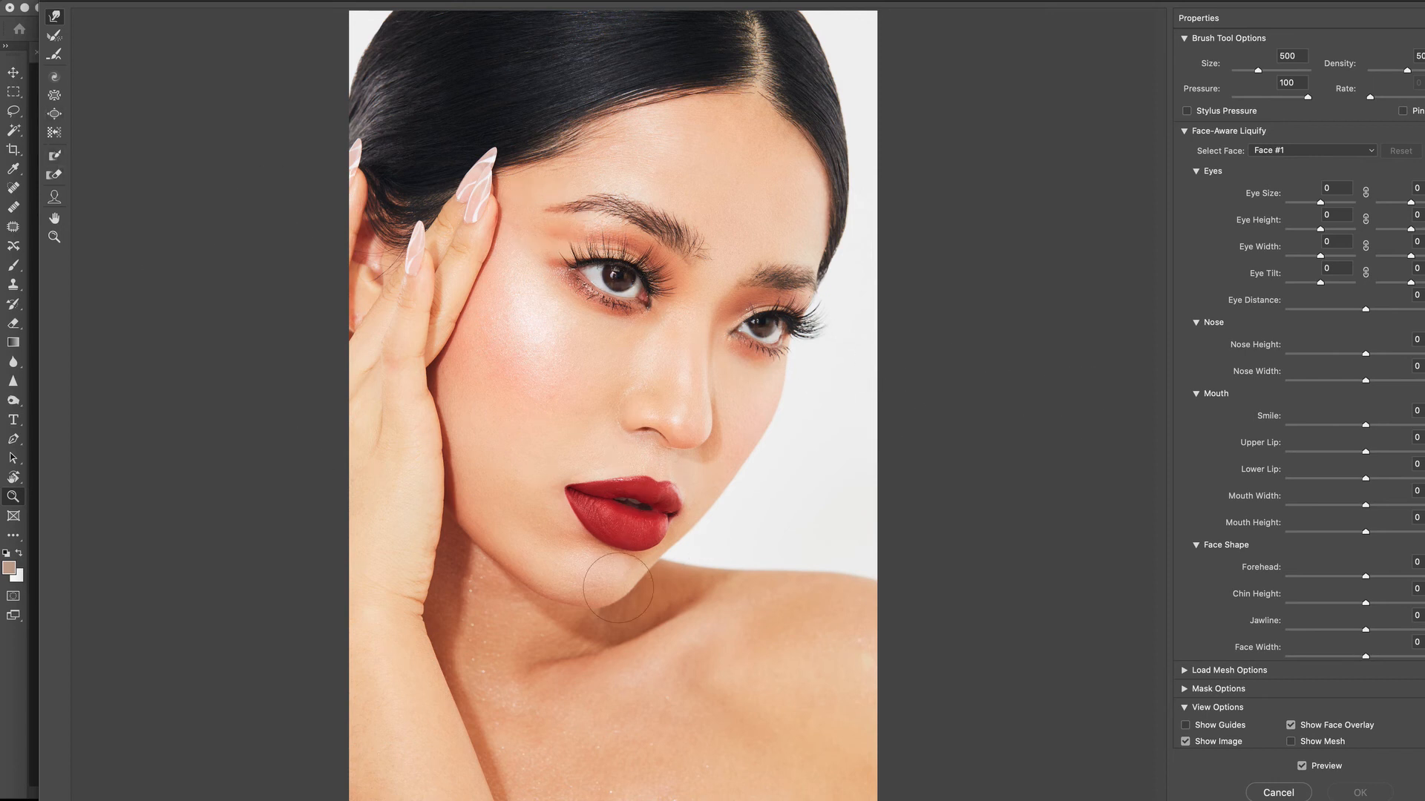
{"action": "left_click", "coordinate": [59, 165]}
{"action": "left_click_drag", "start_coordinate": [363, 10], "coordinate": [357, 11]}
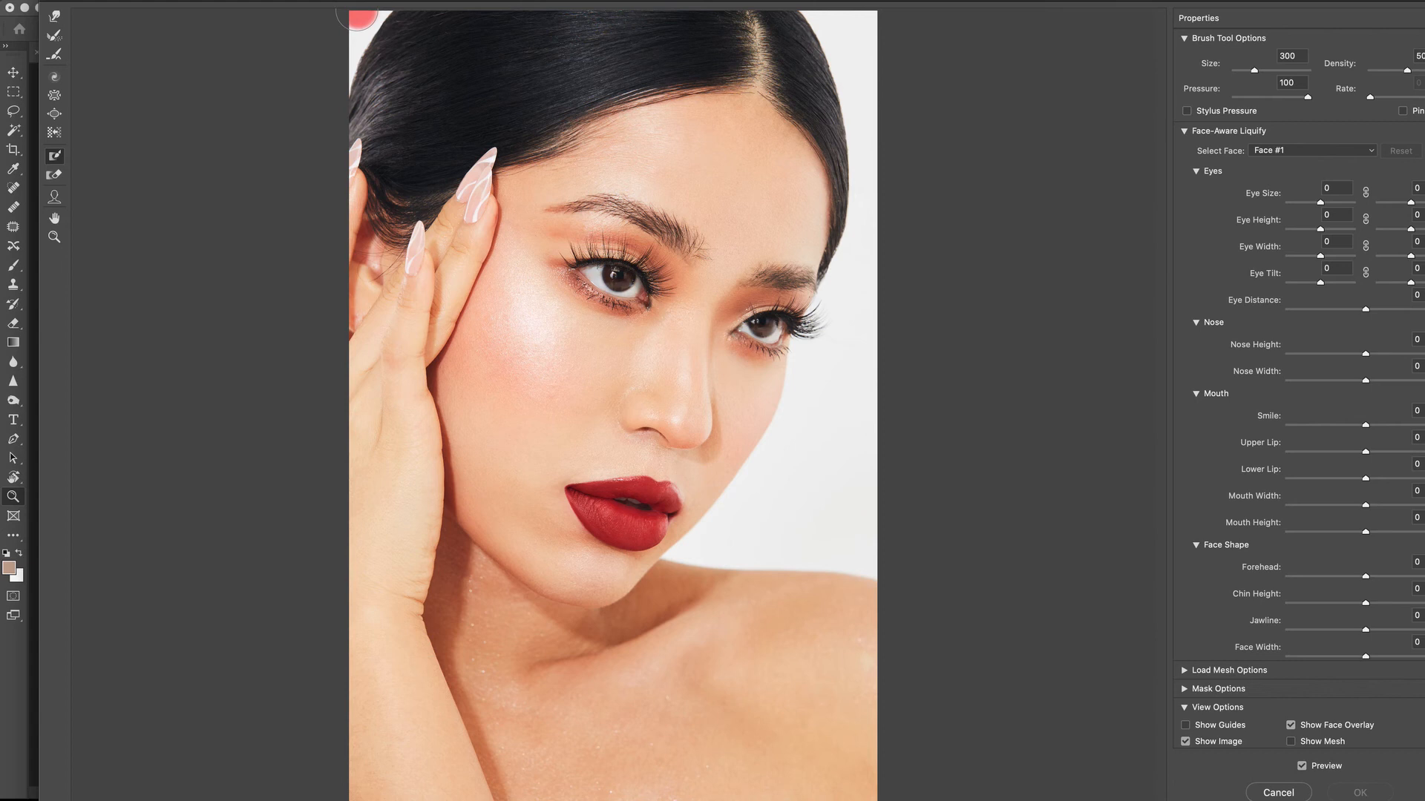
{"action": "left_click", "coordinate": [880, 18], "text": "shift"}
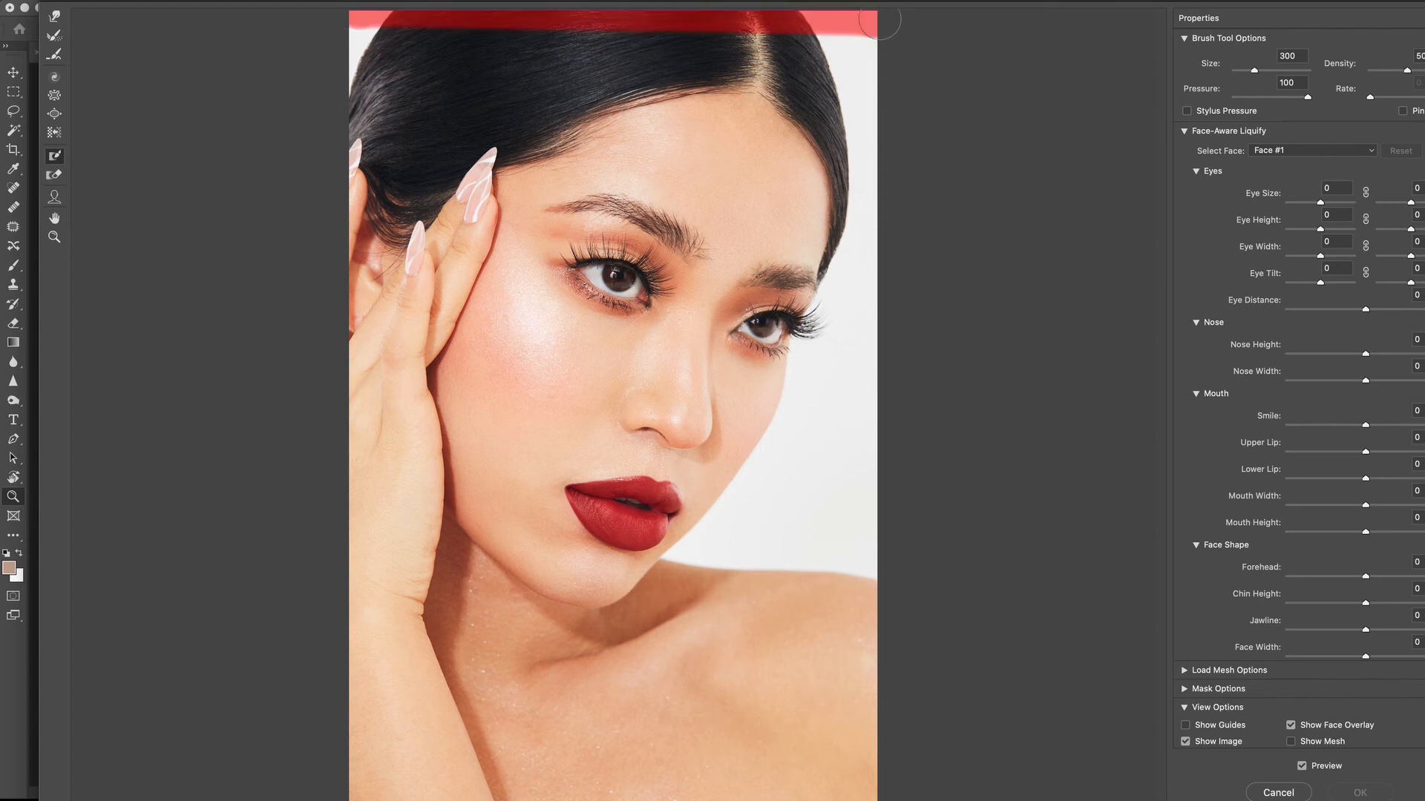
{"action": "left_click", "coordinate": [872, 790], "text": "shift"}
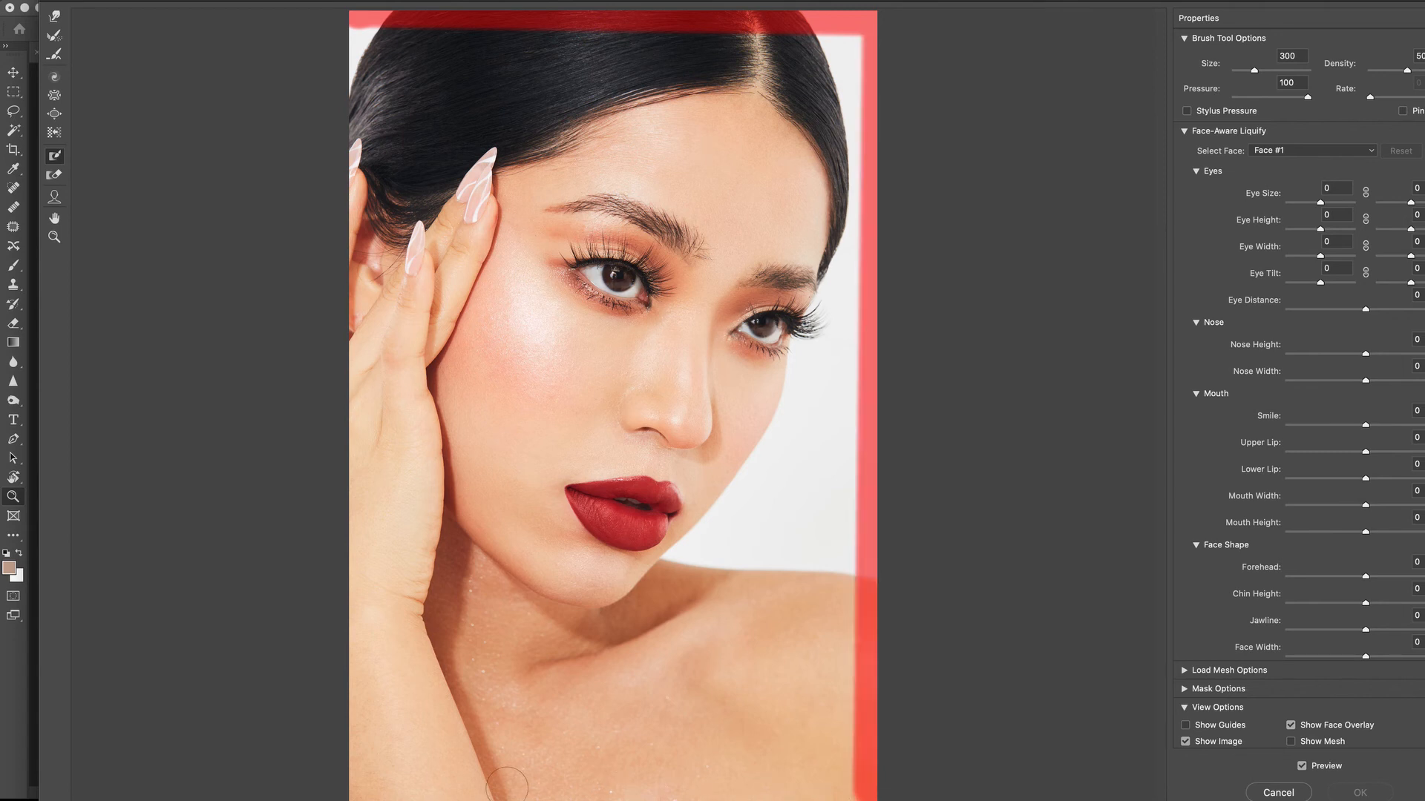
{"action": "left_click", "coordinate": [345, 788], "text": "shift"}
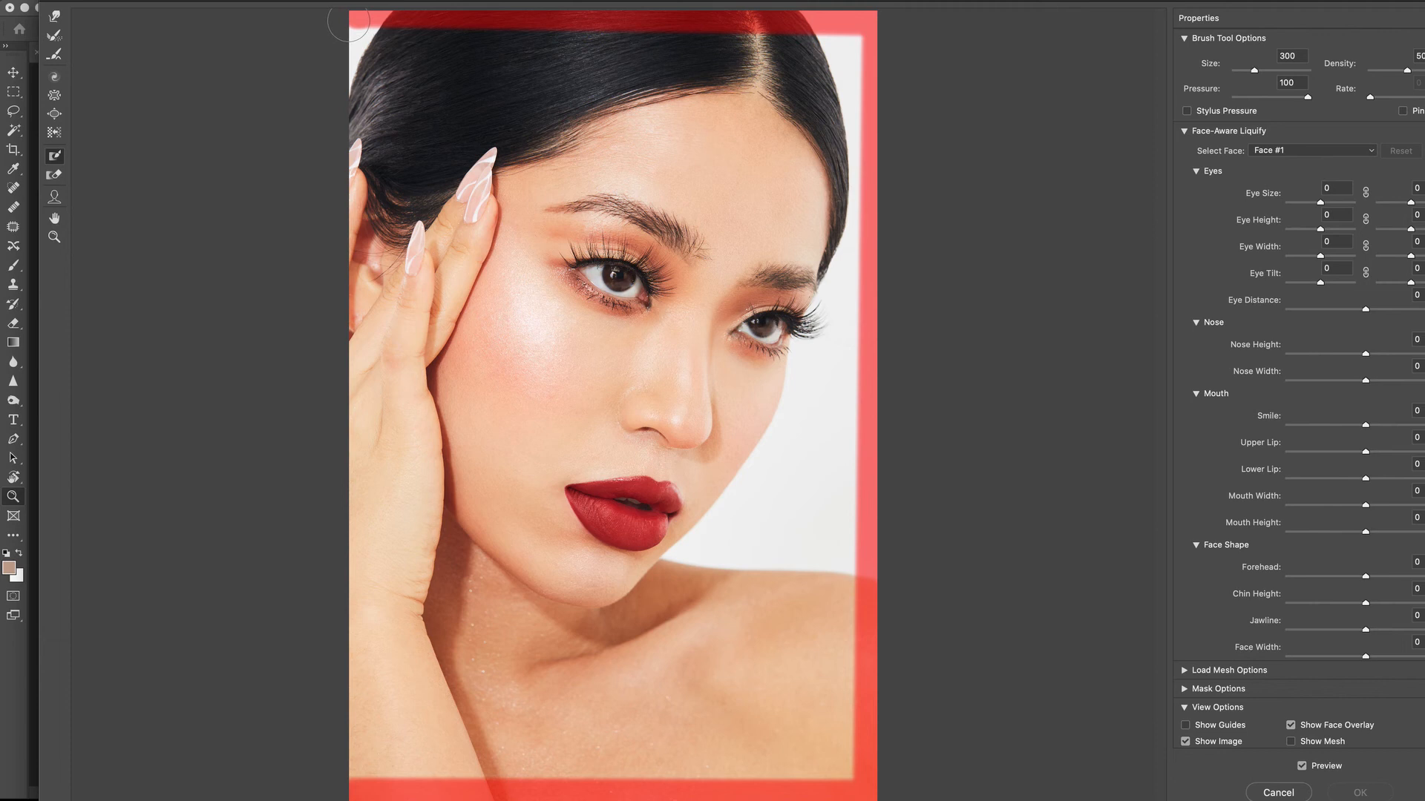
{"action": "left_click", "coordinate": [347, 21], "text": "shift"}
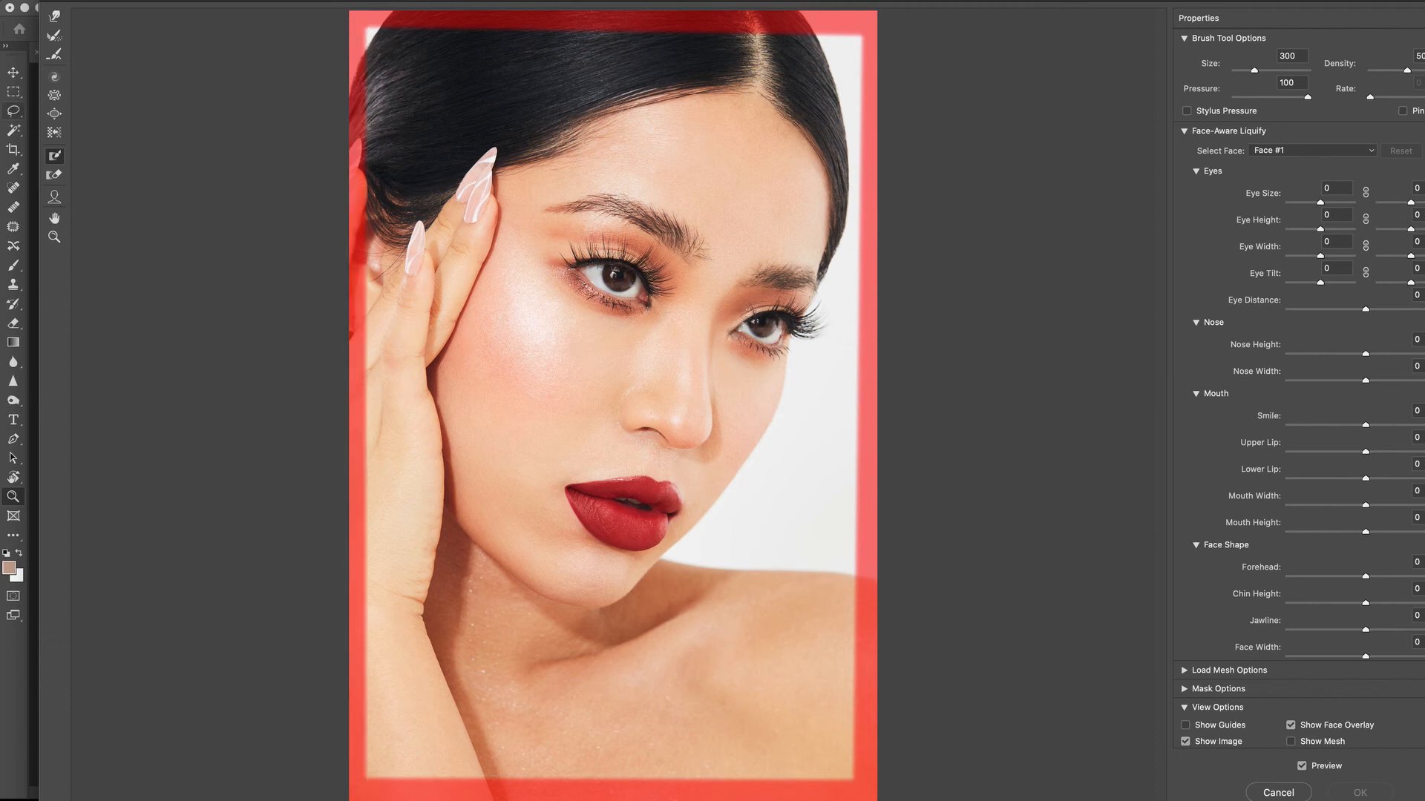
Shrink the whole face slightly with the Pucker tool at brush size 5200, centred on the cheek beside the nose
{"action": "left_click", "coordinate": [55, 96]}
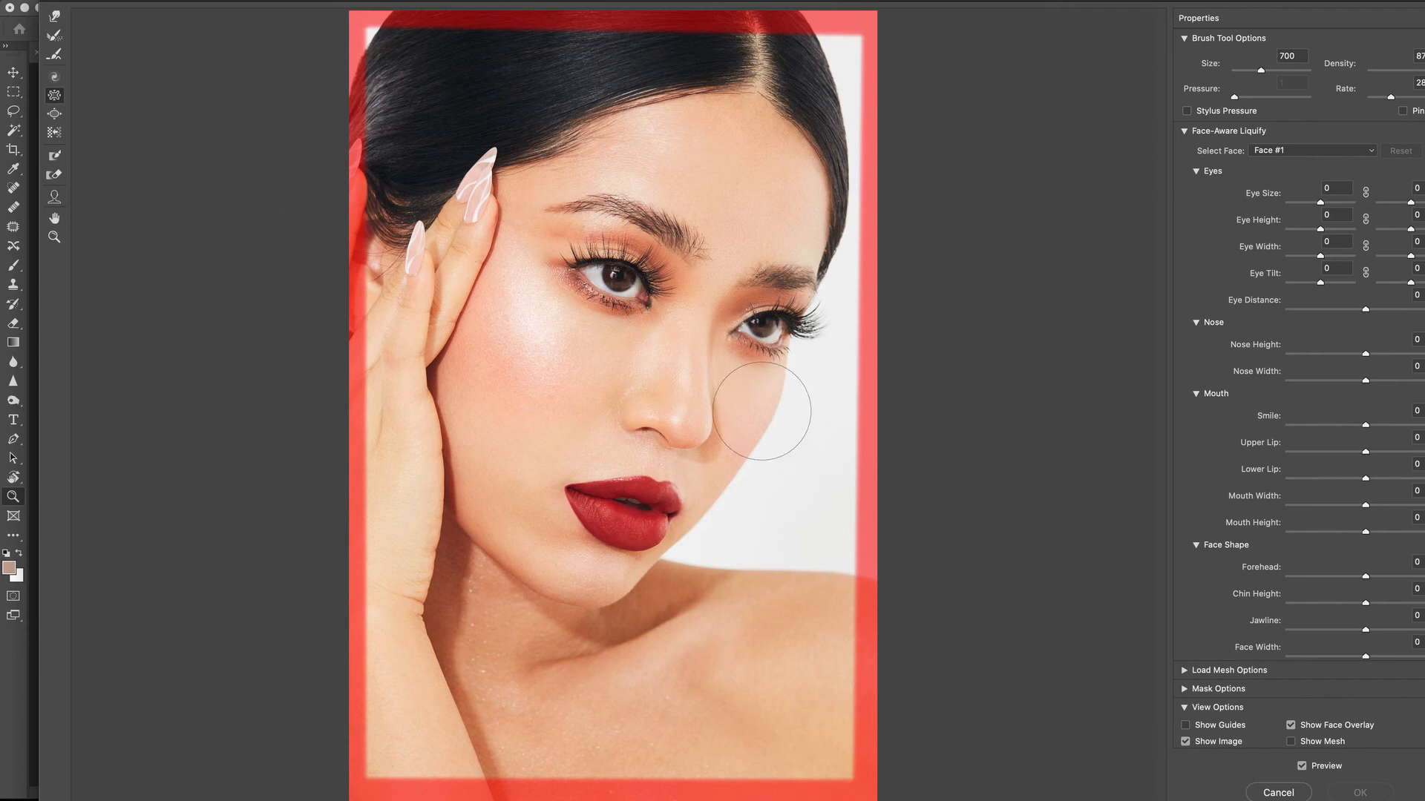
{"action": "key", "text": "bracketright"}
{"action": "key", "text": "bracketright"}
{"action": "key", "text": "bracketright"}
{"action": "key", "text": "bracketright"}
{"action": "key", "text": "bracketright"}
{"action": "key", "text": "bracketright"}
{"action": "key", "text": "bracketright"}
{"action": "key", "text": "bracketright"}
{"action": "key", "text": "bracketright"}
{"action": "key", "text": "bracketright"}
{"action": "key", "text": "bracketright"}
{"action": "key", "text": "bracketright"}
{"action": "key", "text": "bracketright"}
{"action": "key", "text": "bracketright"}
{"action": "key", "text": "bracketright"}
{"action": "key", "text": "bracketright"}
{"action": "key", "text": "bracketright"}
{"action": "key", "text": "bracketright"}
{"action": "key", "text": "bracketright"}
{"action": "key", "text": "bracketright"}
{"action": "key", "text": "bracketright"}
{"action": "key", "text": "bracketright"}
{"action": "key", "text": "bracketright"}
{"action": "key", "text": "bracketright"}
{"action": "key", "text": "bracketright"}
{"action": "key", "text": "bracketright"}
{"action": "key", "text": "bracketright"}
{"action": "key", "text": "bracketright"}
{"action": "key", "text": "bracketright"}
{"action": "key", "text": "bracketright"}
{"action": "key", "text": "bracketright"}
{"action": "key", "text": "bracketright"}
{"action": "key", "text": "bracketright"}
{"action": "key", "text": "bracketright"}
{"action": "key", "text": "bracketright"}
{"action": "key", "text": "bracketright"}
{"action": "key", "text": "bracketright"}
{"action": "key", "text": "bracketright"}
{"action": "key", "text": "bracketright"}
{"action": "left_click", "coordinate": [599, 354]}
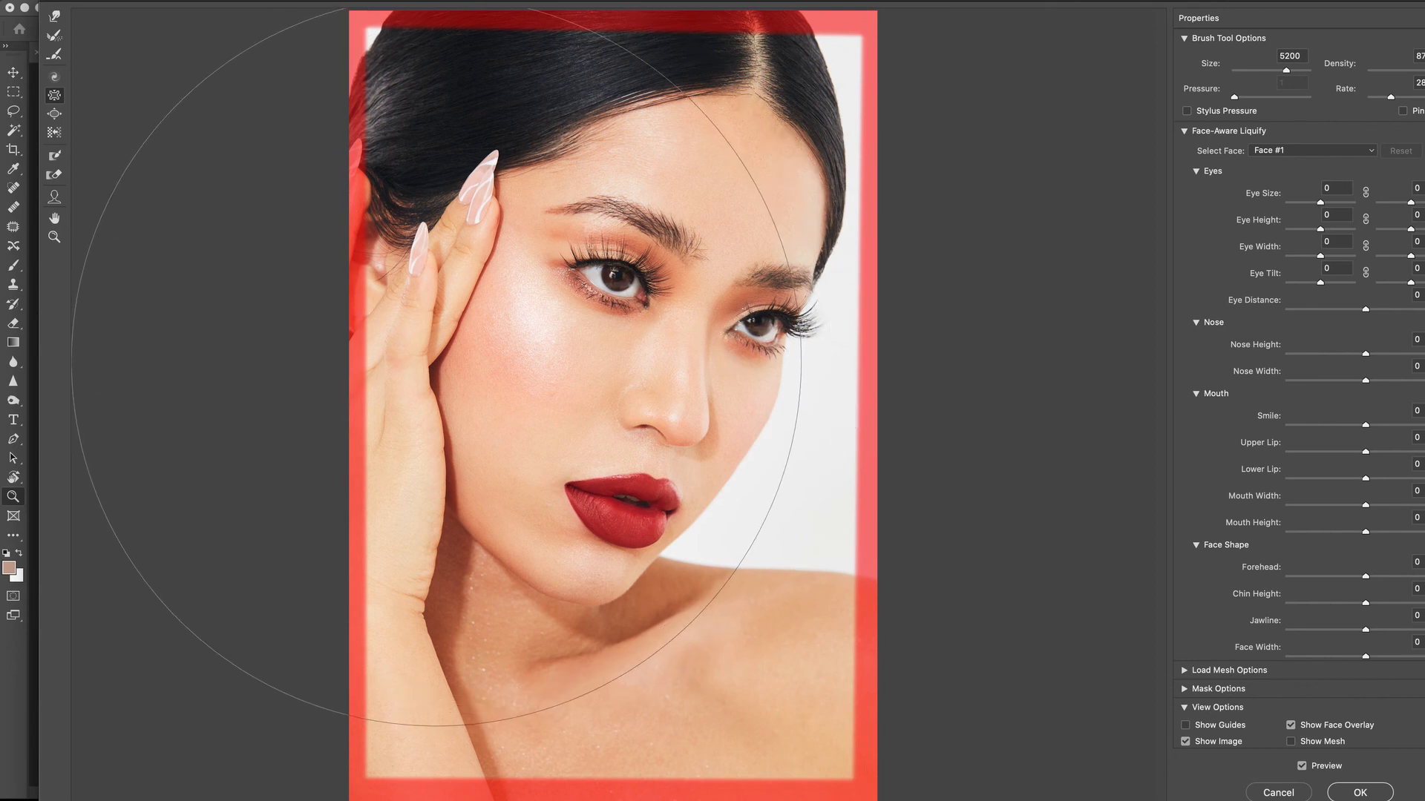
Reduce the Pucker brush to size 1000, pucker the far cheek beside the nose, and apply the Liquify filter
{"action": "key", "text": "bracketleft"}
{"action": "key", "text": "bracketleft"}
{"action": "key", "text": "bracketleft"}
{"action": "key", "text": "bracketleft"}
{"action": "key", "text": "bracketleft"}
{"action": "key", "text": "bracketleft"}
{"action": "key", "text": "bracketleft"}
{"action": "key", "text": "bracketleft"}
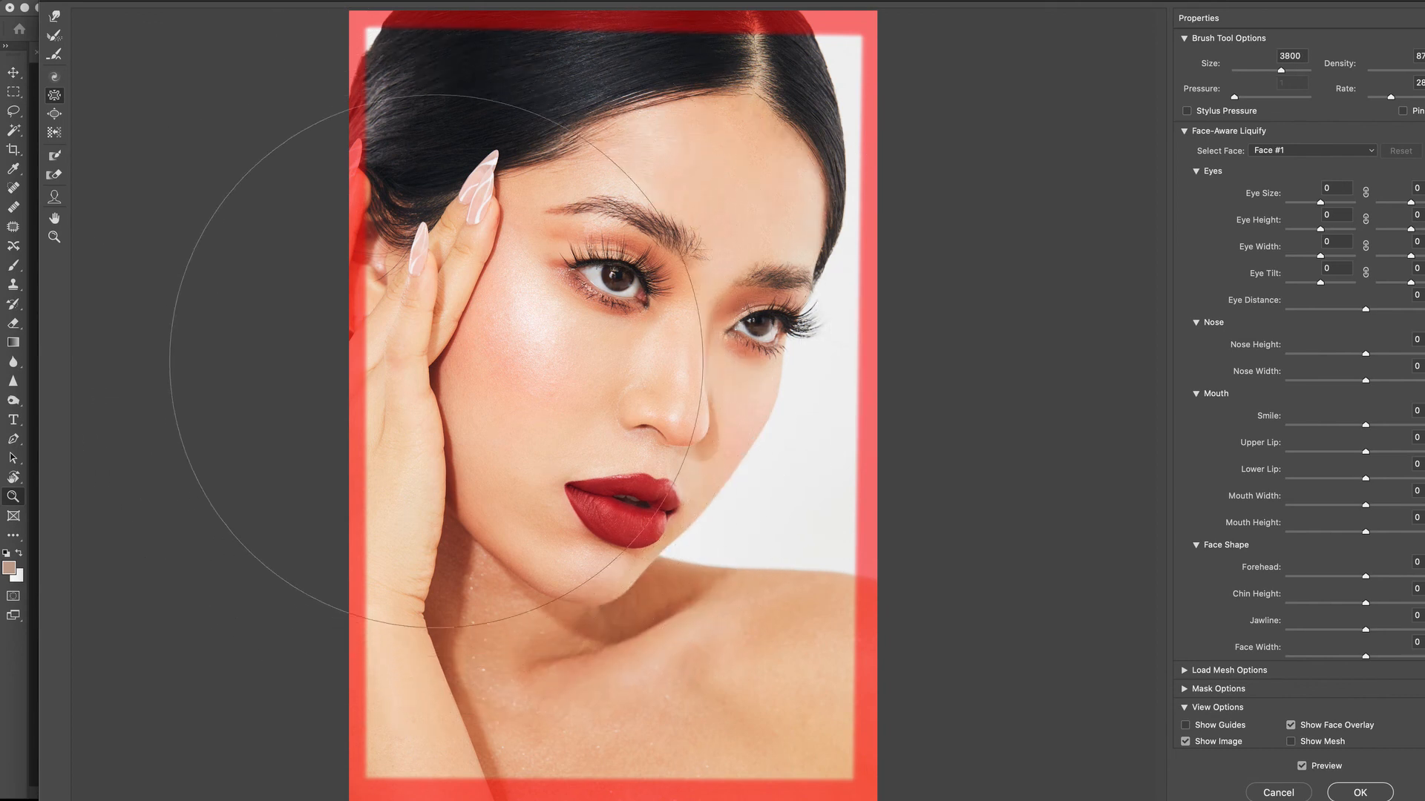
{"action": "key", "text": "bracketleft"}
{"action": "key", "text": "bracketleft"}
{"action": "key", "text": "bracketleft"}
{"action": "key", "text": "bracketleft"}
{"action": "key", "text": "bracketleft"}
{"action": "key", "text": "bracketleft"}
{"action": "key", "text": "bracketleft"}
{"action": "key", "text": "bracketleft"}
{"action": "key", "text": "bracketleft"}
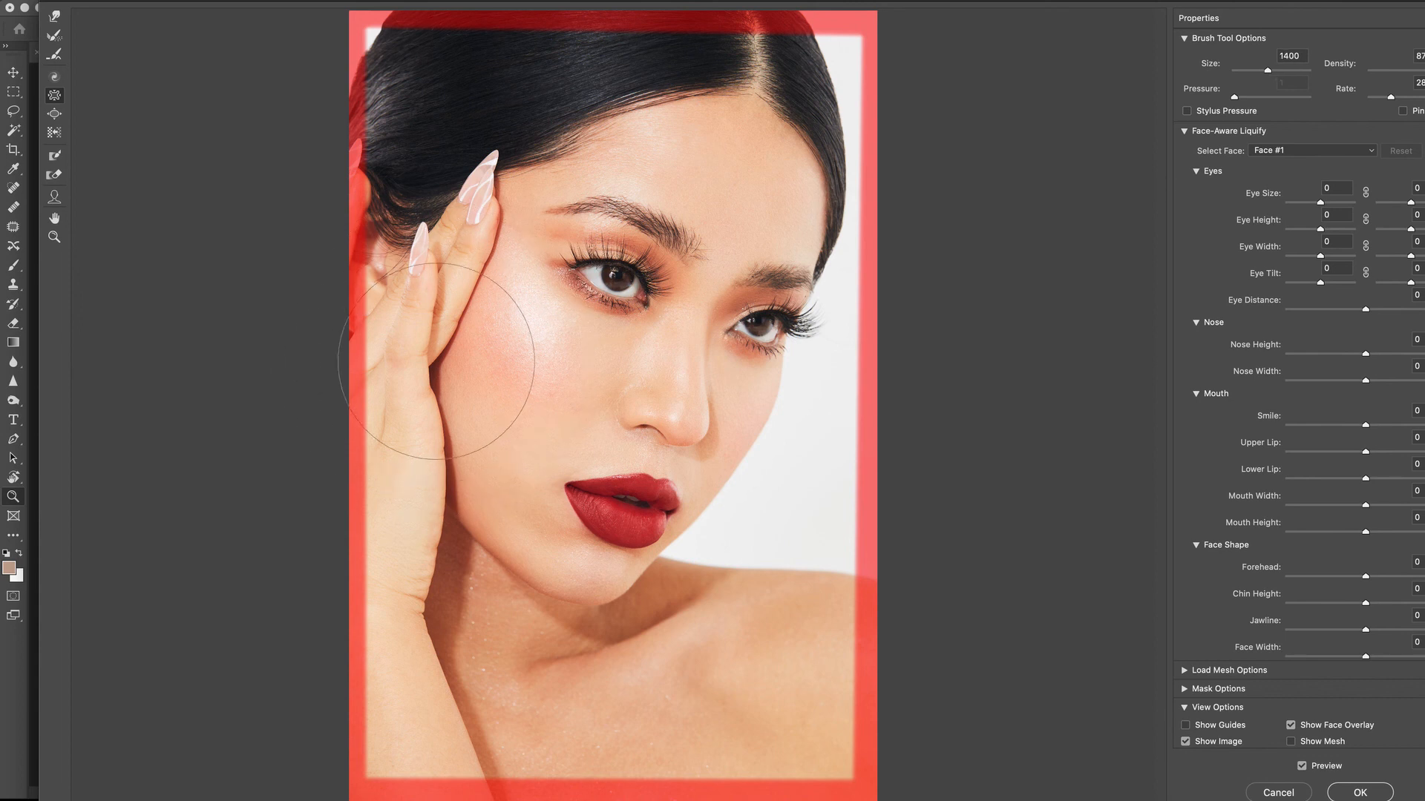
{"action": "key", "text": "bracketleft"}
{"action": "key", "text": "bracketright"}
{"action": "key", "text": "bracketright"}
{"action": "key", "text": "bracketright"}
{"action": "key", "text": "bracketright"}
{"action": "key", "text": "bracketright"}
{"action": "left_click", "coordinate": [781, 394]}
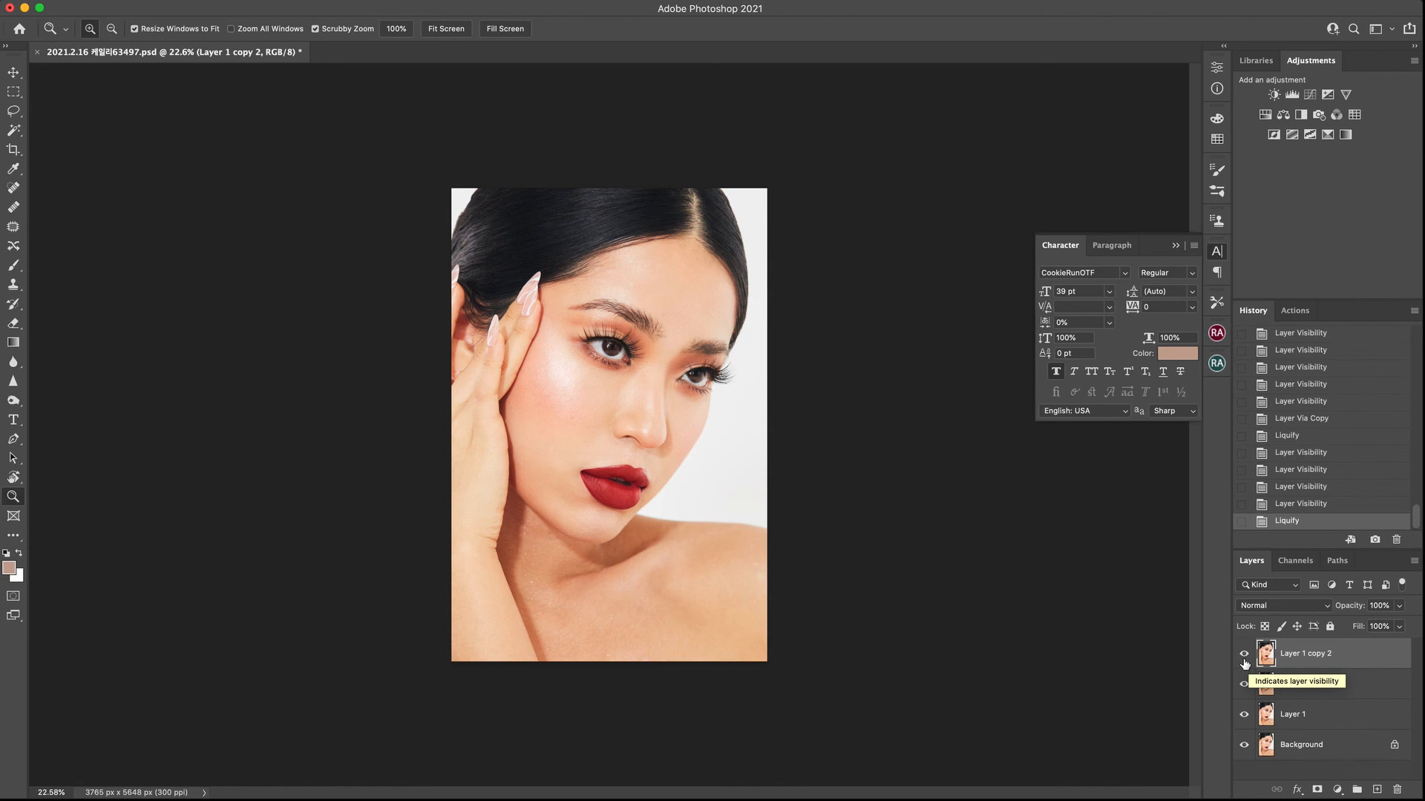
Compare the portrait before and after the puckering by switching Layer 1 copy 2's visibility, leaving it shown
{"action": "left_click", "coordinate": [1244, 654]}
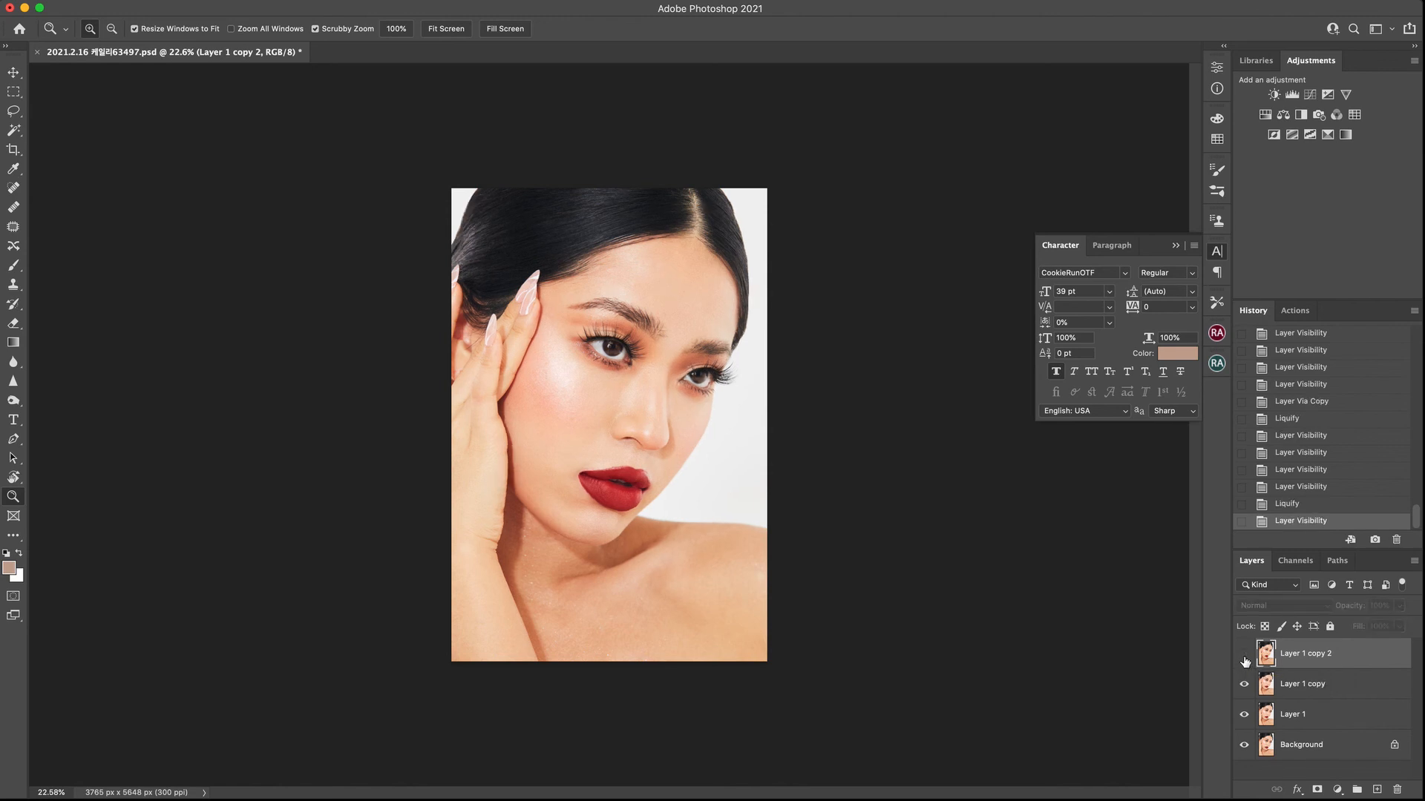
{"action": "left_click", "coordinate": [1244, 656]}
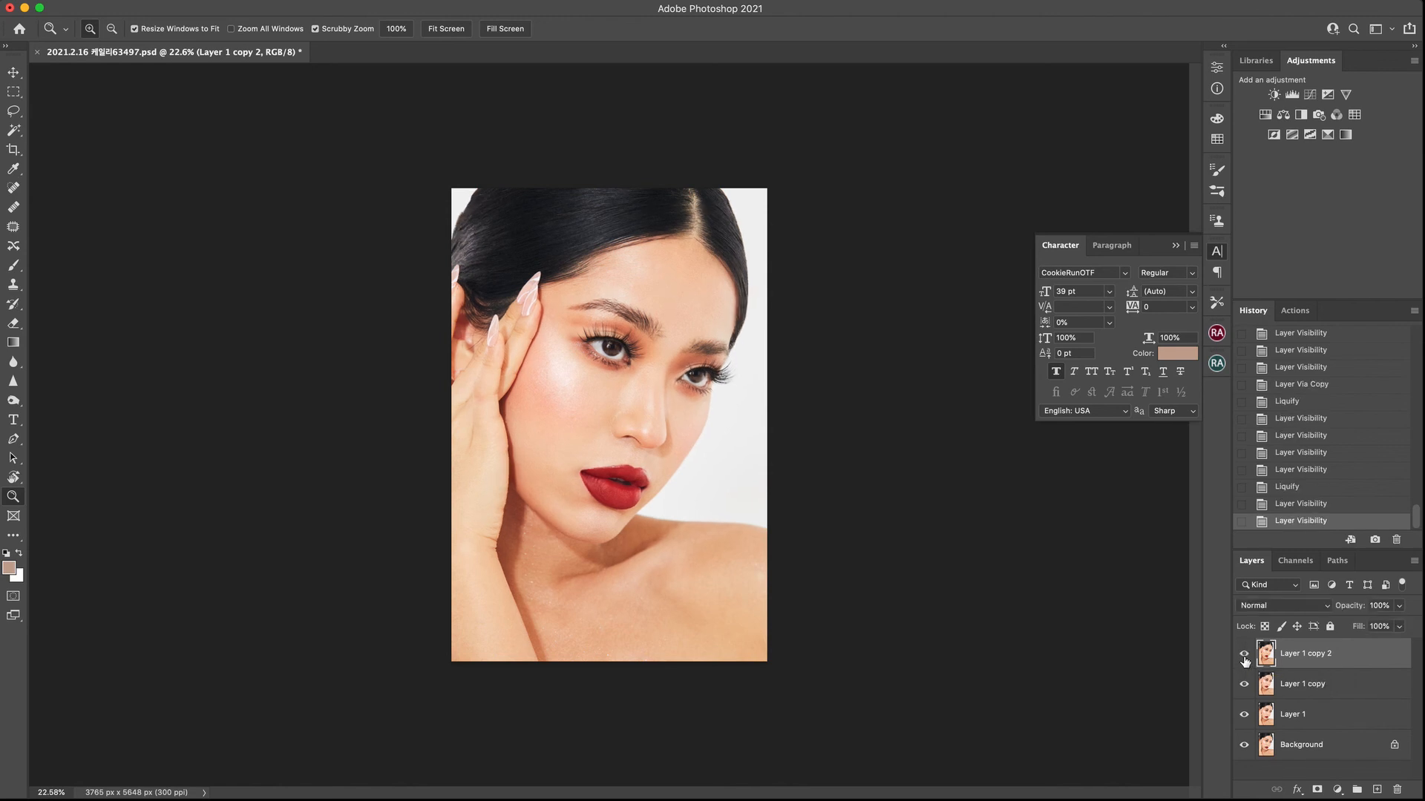
{"action": "left_click", "coordinate": [1244, 656]}
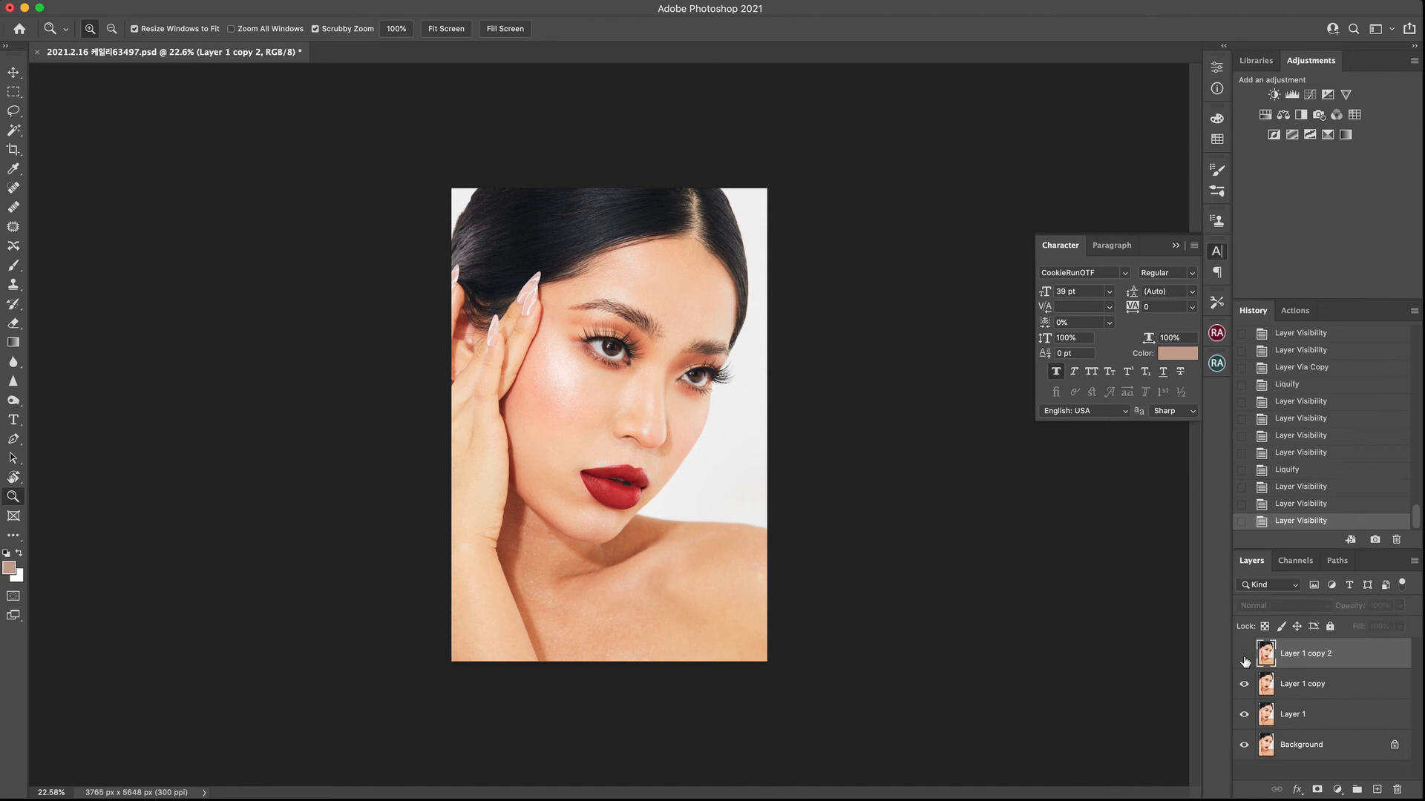
{"action": "left_click", "coordinate": [1244, 656]}
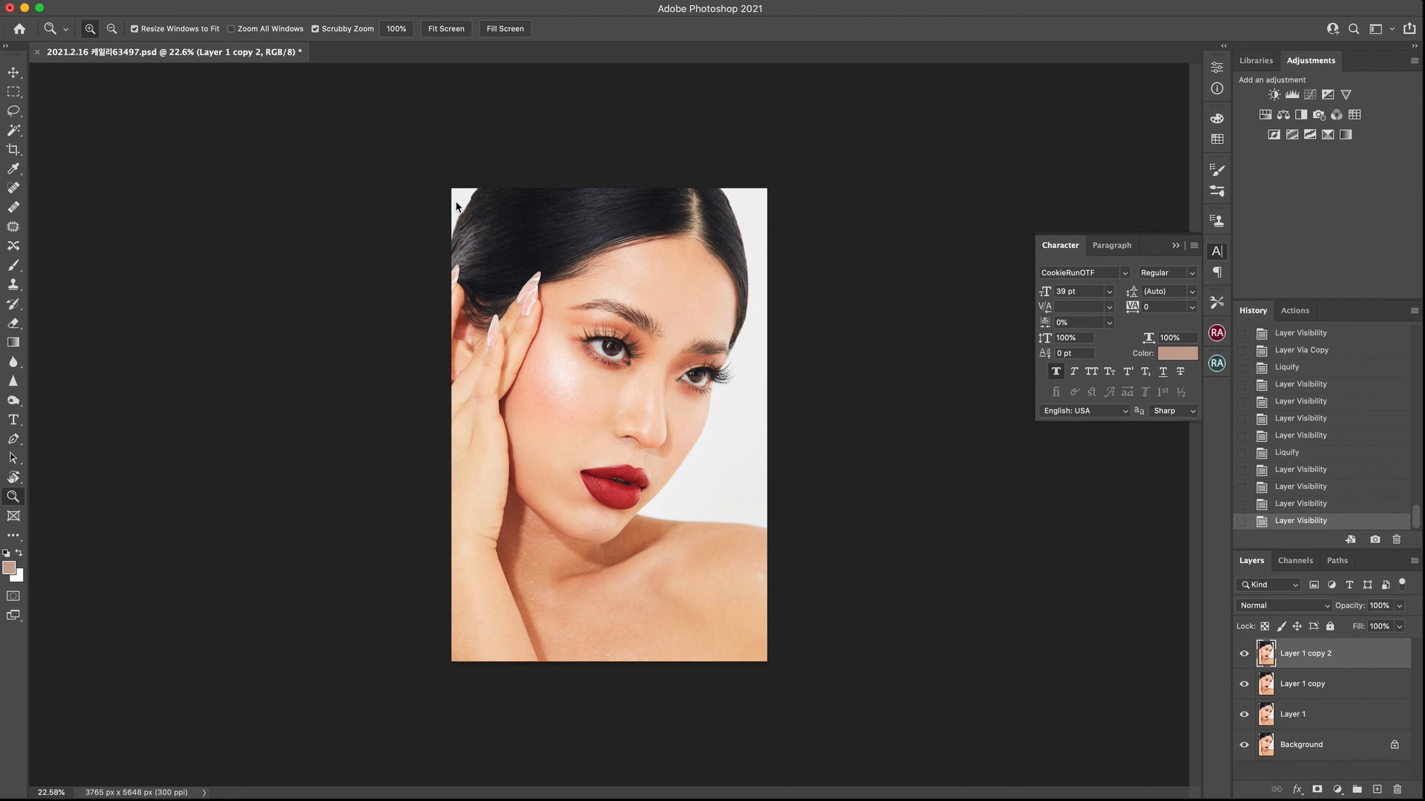
Reopen Liquify, refine the hair outline around the head with Forward Warp at brush size 175, and apply the filter
{"action": "key", "text": "super+shift+x"}
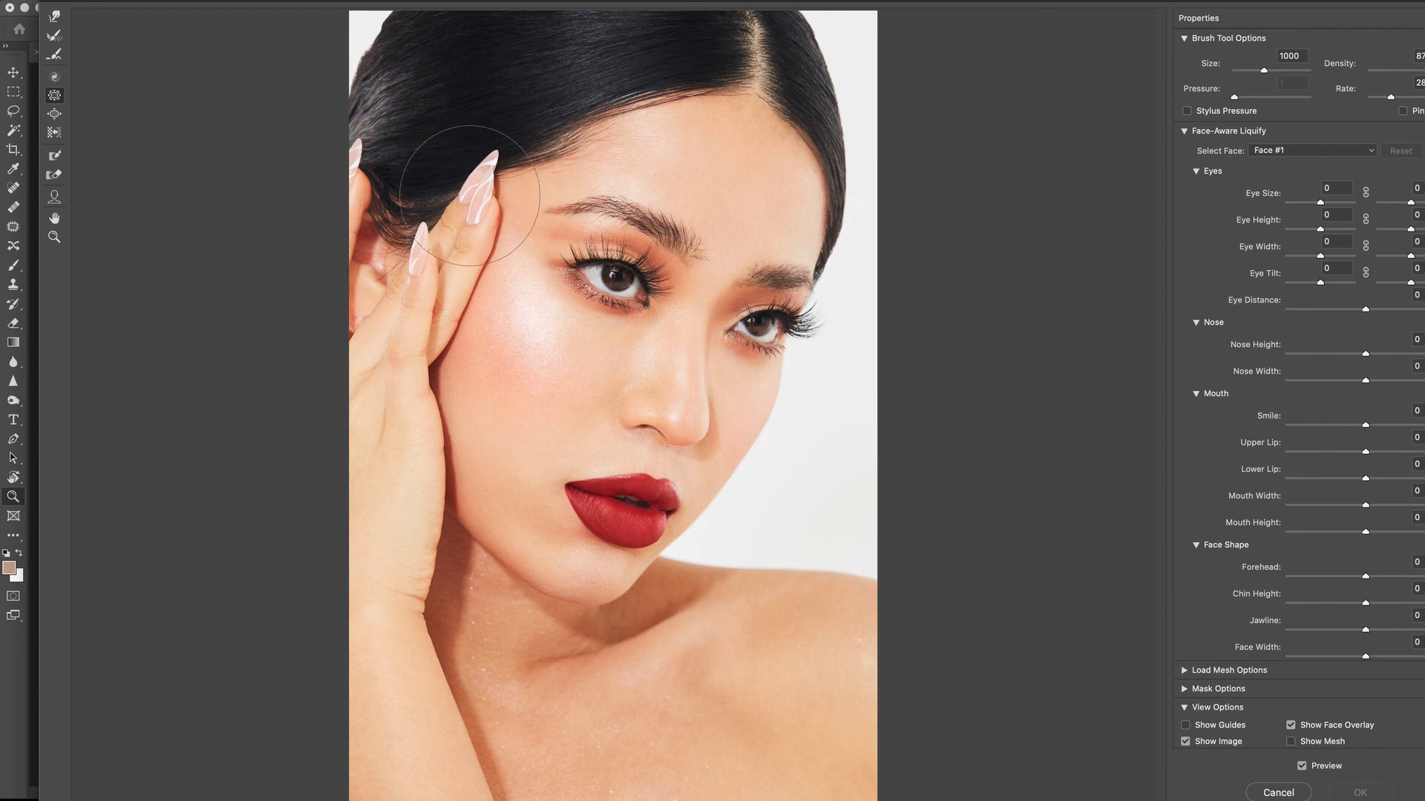
{"action": "key", "text": "super+plus"}
{"action": "key", "text": "bracketleft"}
{"action": "key", "text": "bracketleft"}
{"action": "key", "text": "bracketleft"}
{"action": "key", "text": "bracketleft"}
{"action": "key", "text": "bracketleft"}
{"action": "key", "text": "bracketleft"}
{"action": "key", "text": "bracketleft"}
{"action": "key", "text": "bracketleft"}
{"action": "key", "text": "bracketleft"}
{"action": "key", "text": "bracketleft"}
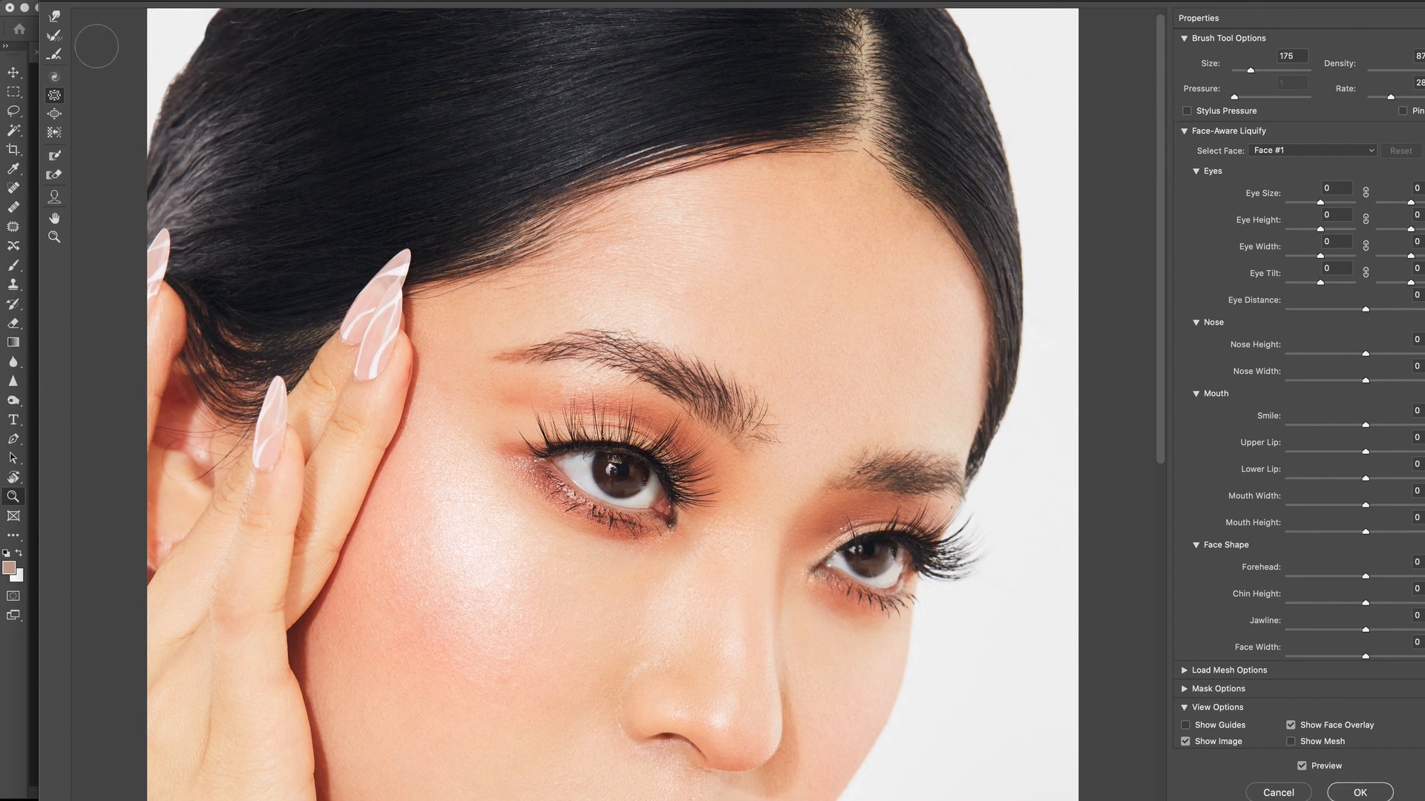
{"action": "left_click", "coordinate": [54, 15]}
{"action": "key", "text": "bracketleft"}
{"action": "key", "text": "bracketleft"}
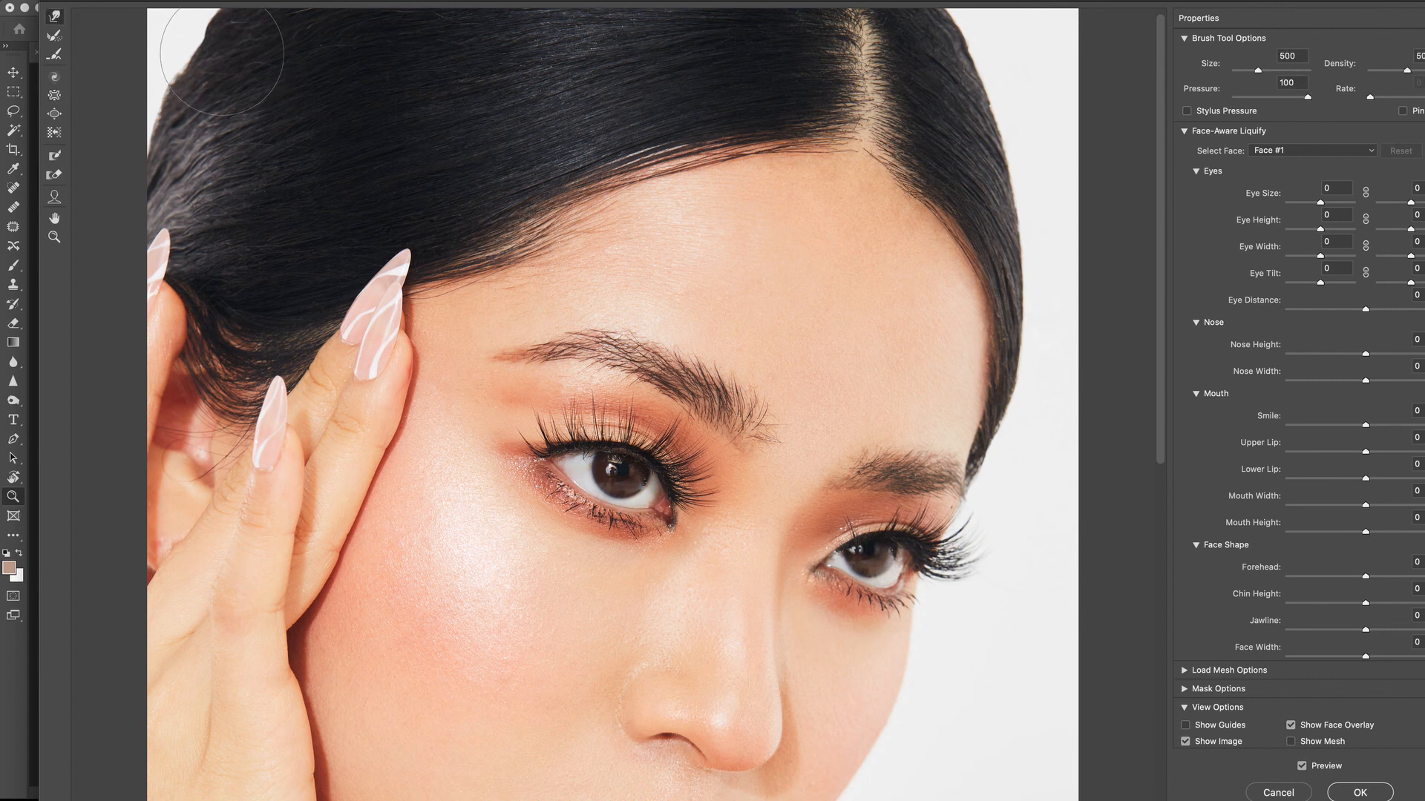
{"action": "key", "text": "bracketleft"}
{"action": "key", "text": "bracketleft"}
{"action": "key", "text": "bracketleft"}
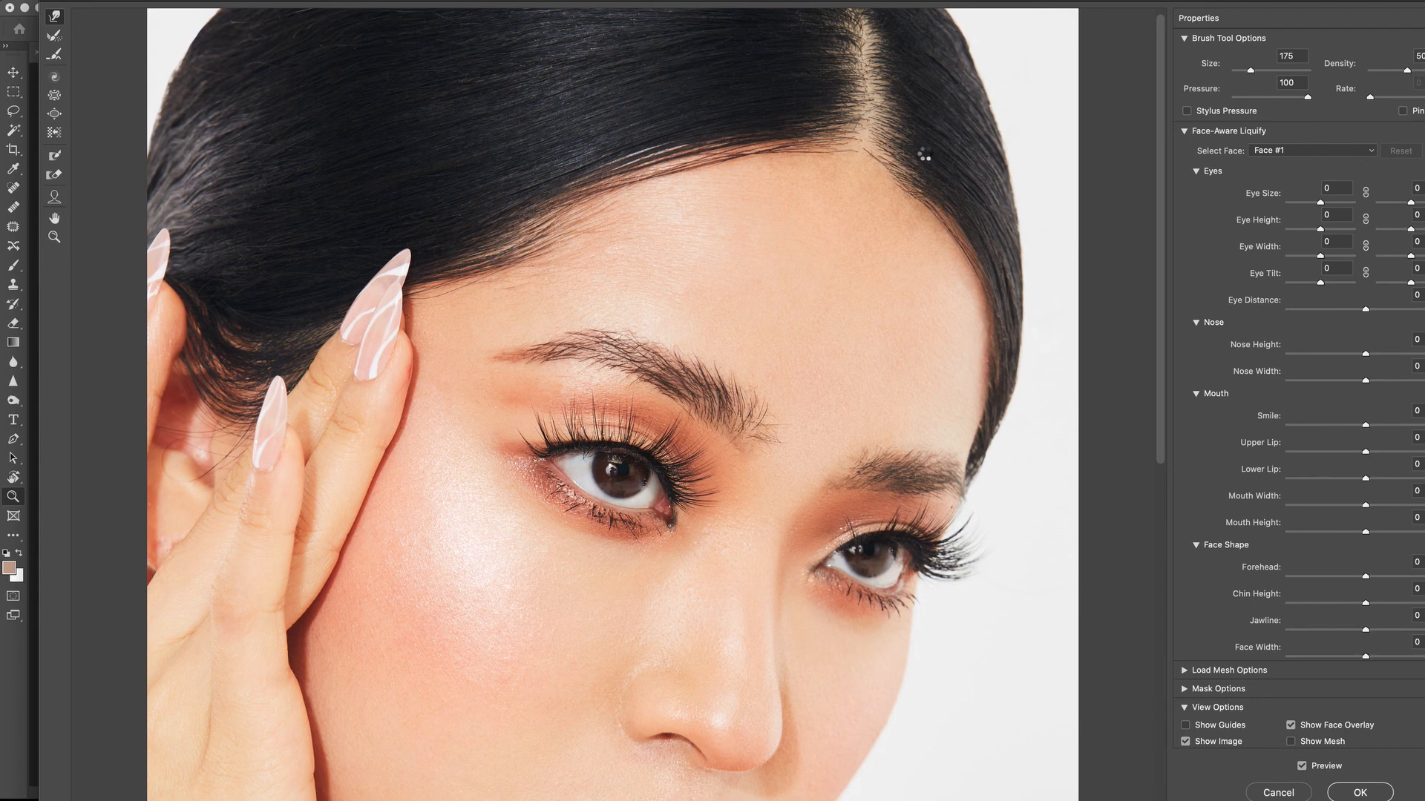
{"action": "key", "text": "Return"}
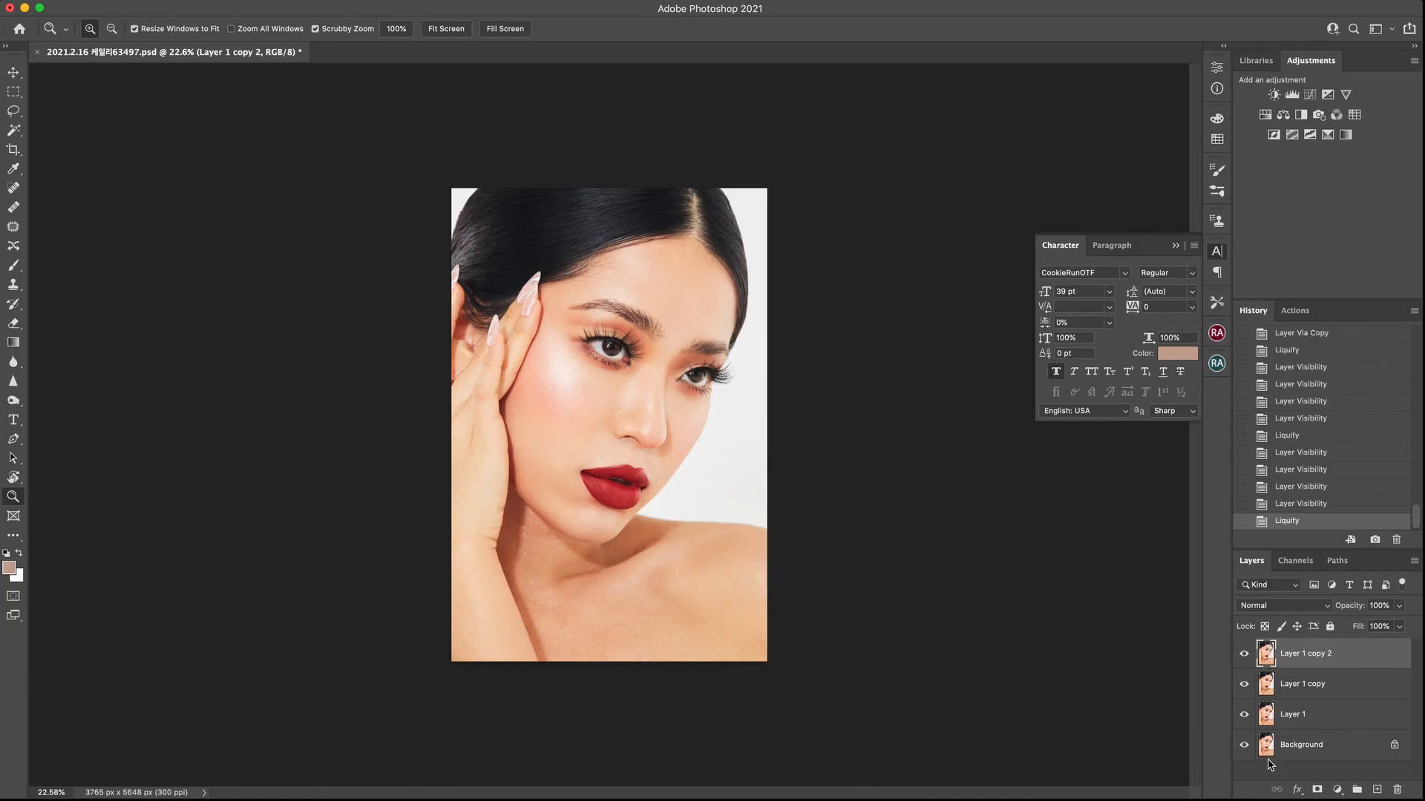
Compare the finished retouch with the original photo by isolating the Background layer twice, leaving all layers shown
{"action": "left_click", "coordinate": [1246, 748], "text": "alt"}
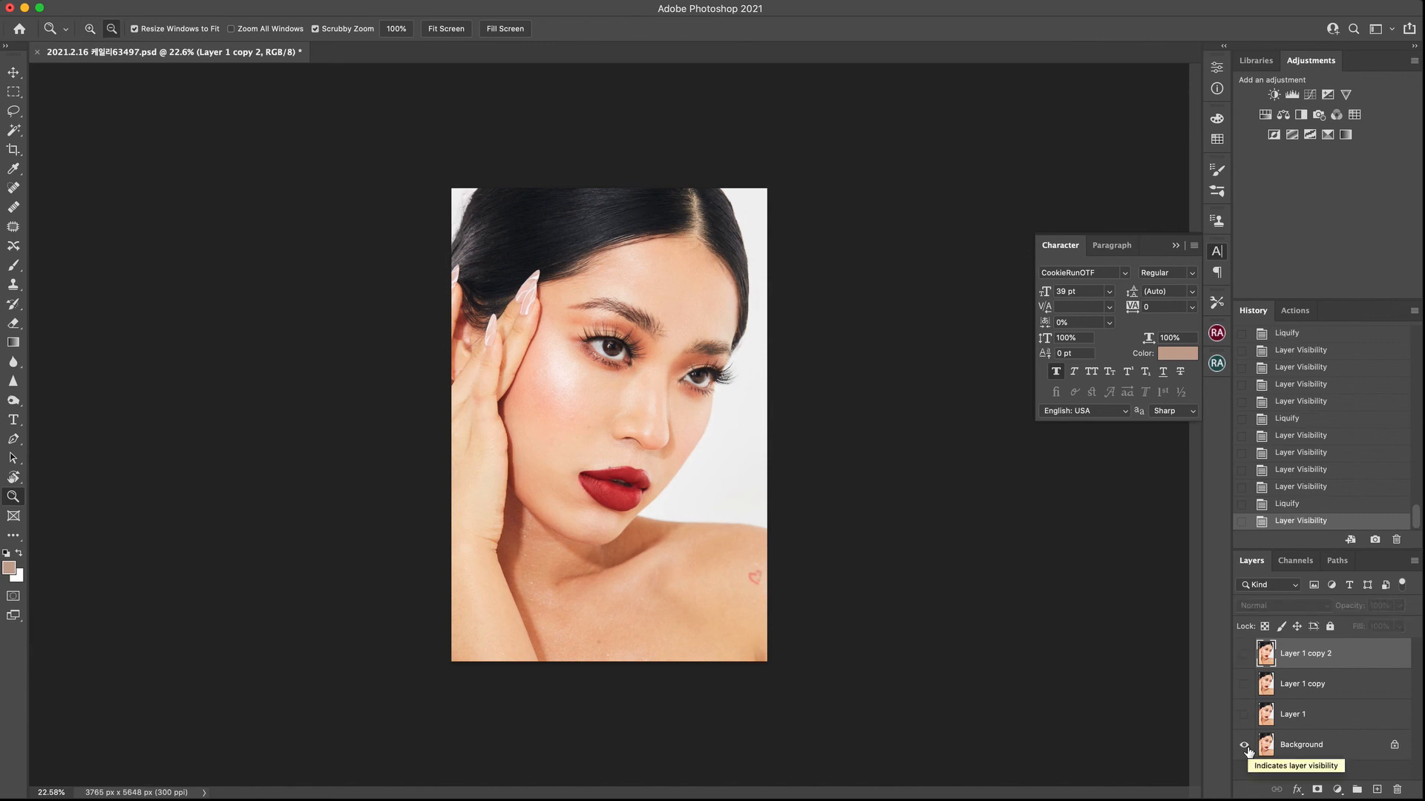
{"action": "left_click", "coordinate": [1245, 746], "text": "alt"}
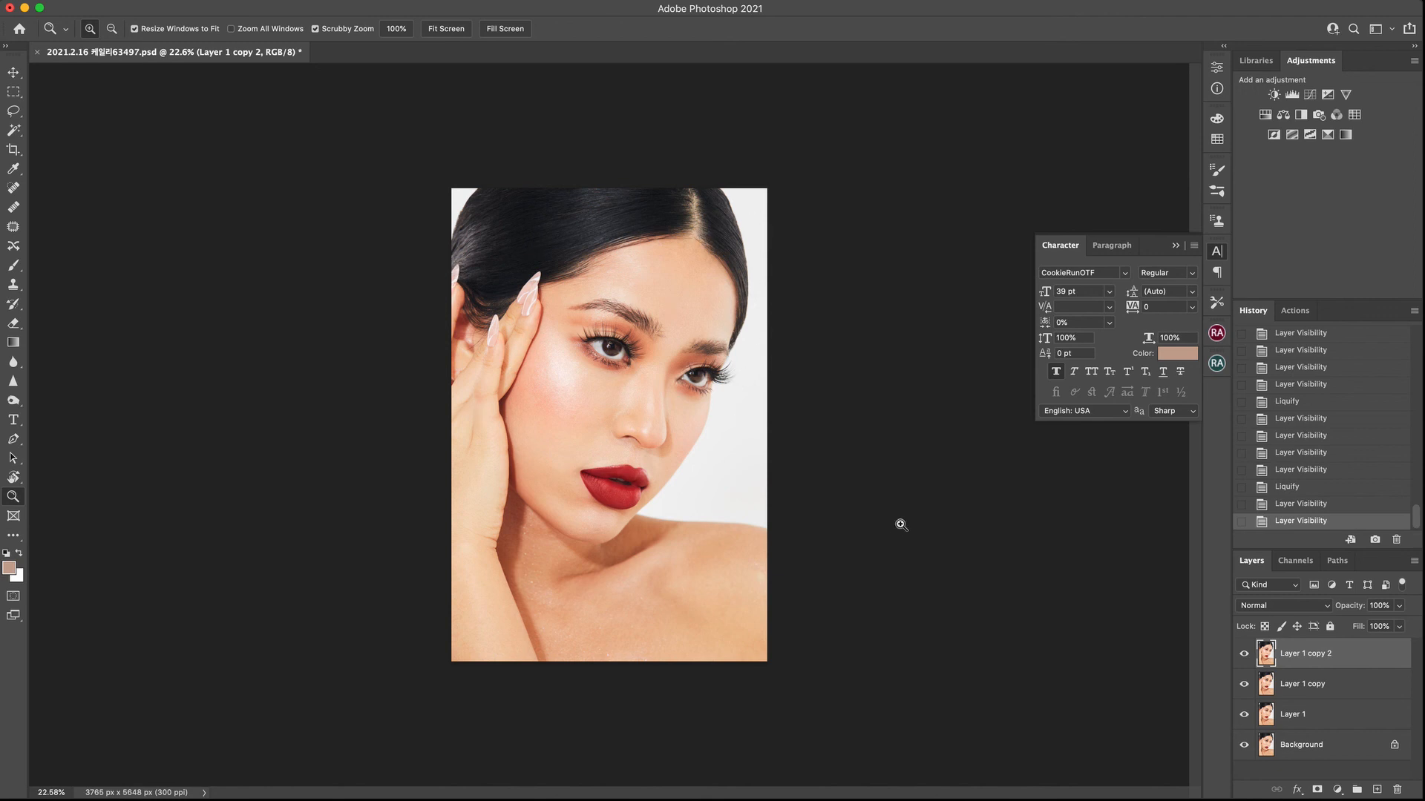
{"action": "key", "text": "alt"}
{"action": "left_click", "coordinate": [1244, 746], "text": "alt"}
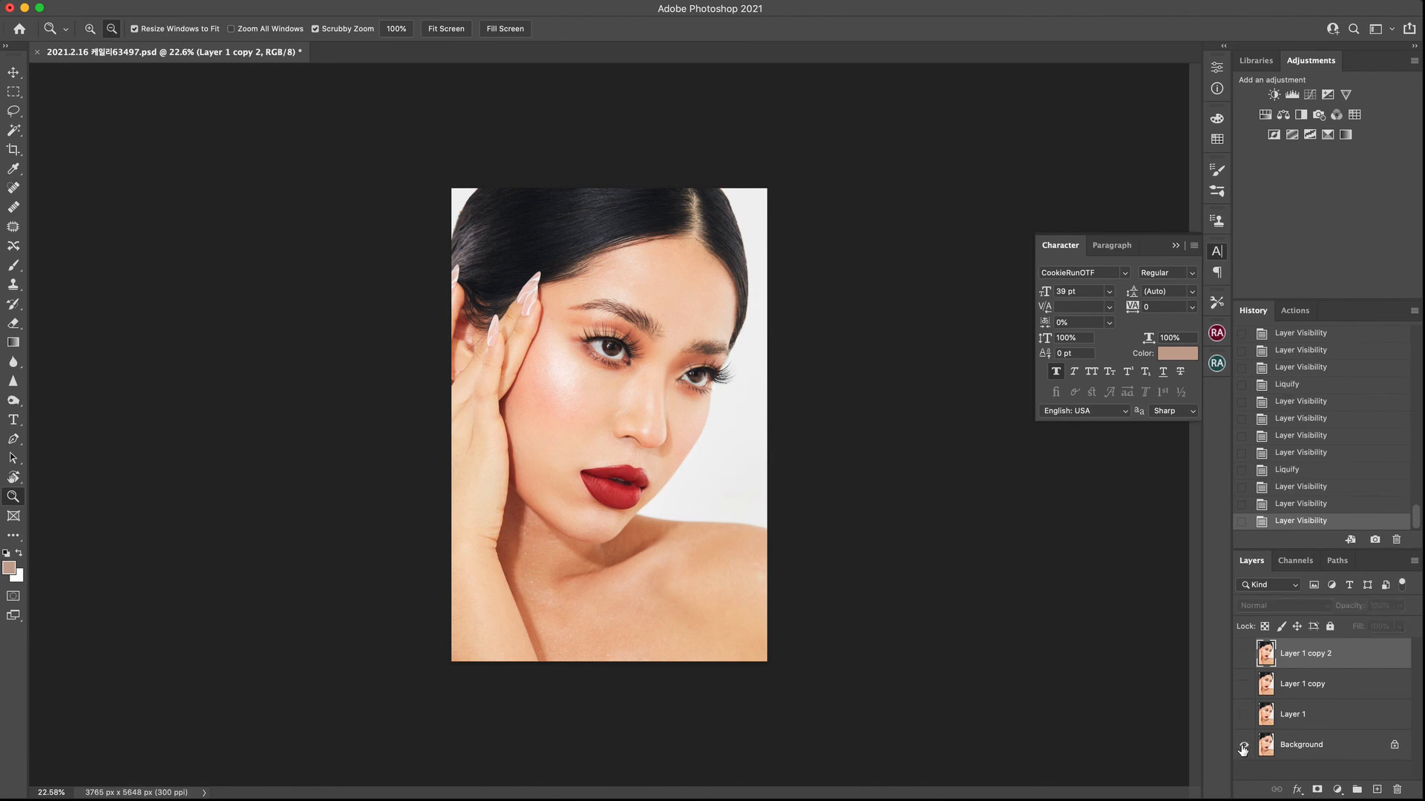
{"action": "left_click", "coordinate": [1244, 748], "text": "alt"}
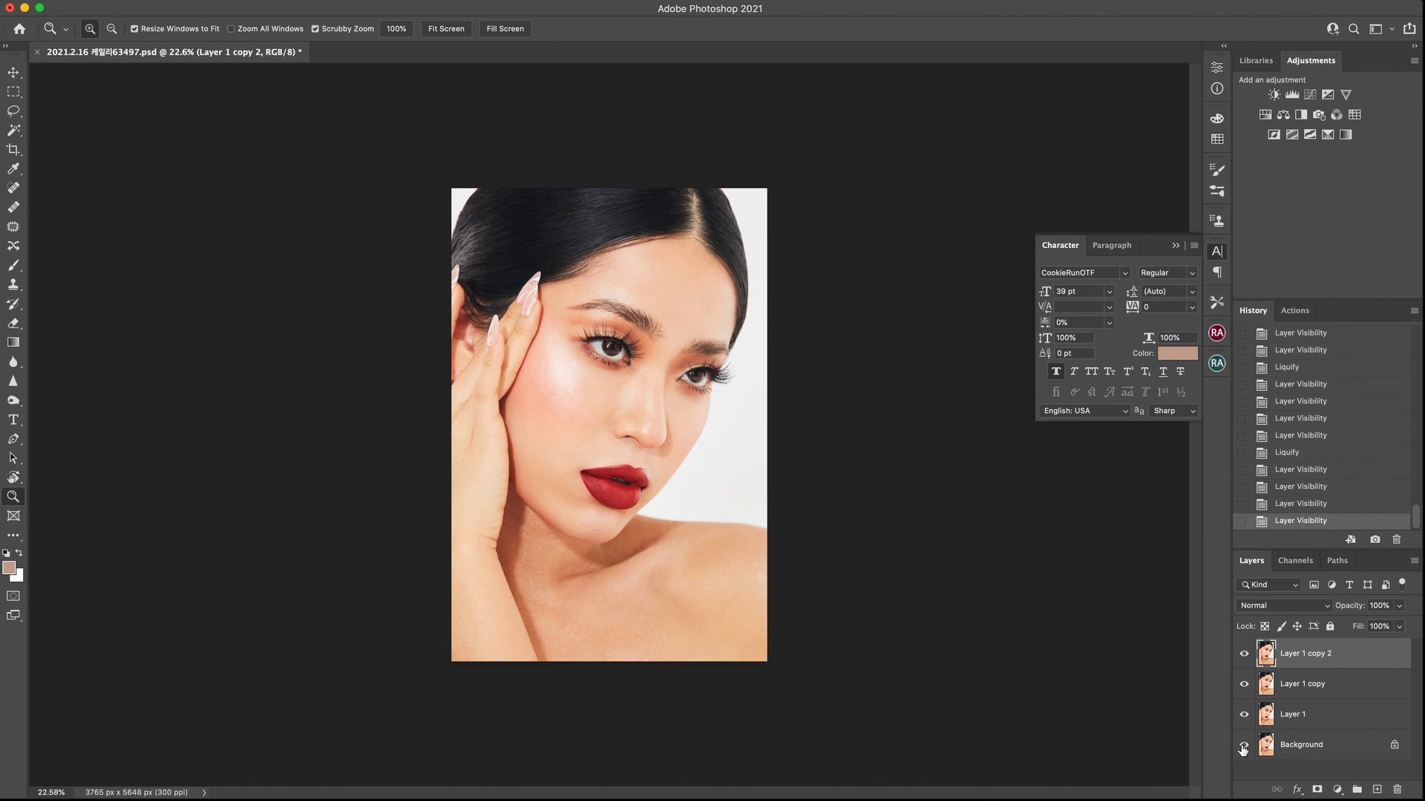